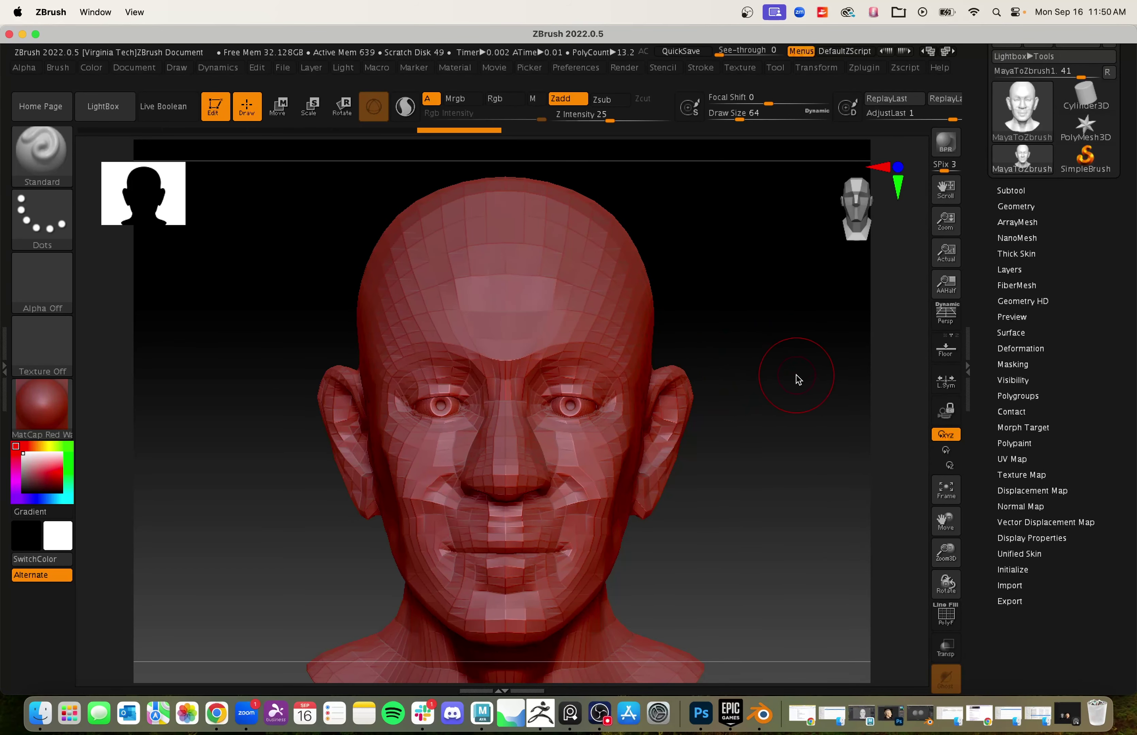
Step: Enlarge the Standard brush's draw size to about 223
alt+drag(796, 375, 810, 391)
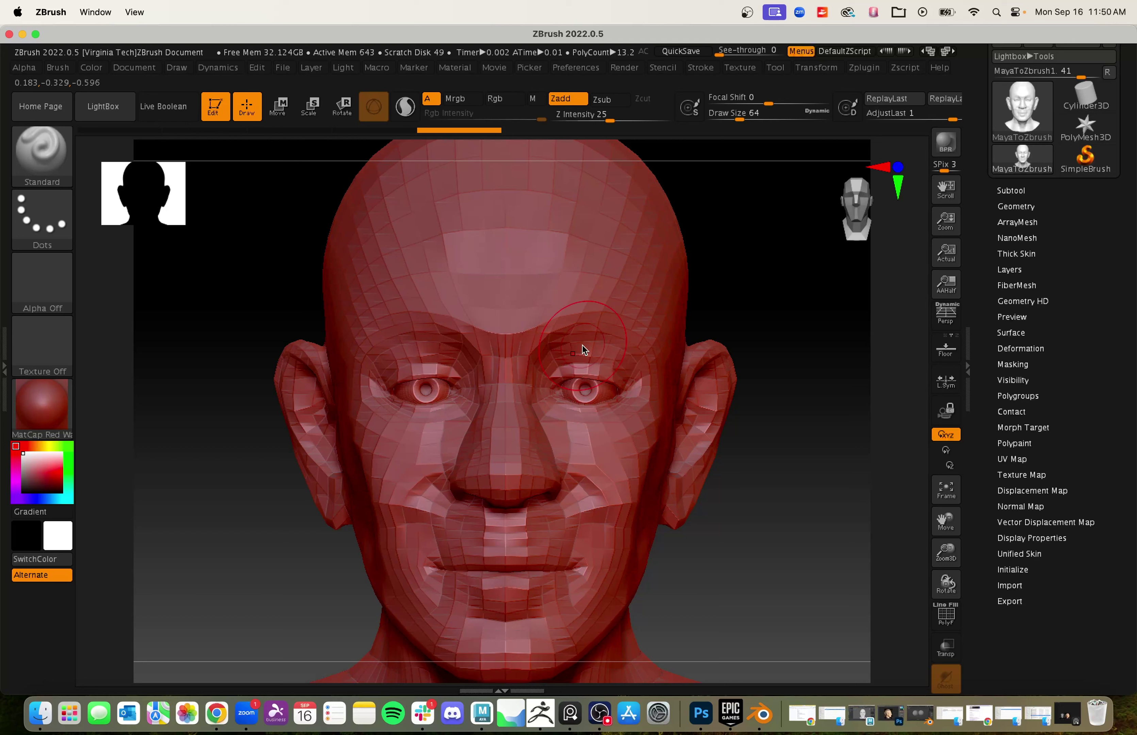
key(s)
drag(590, 419, 617, 419)
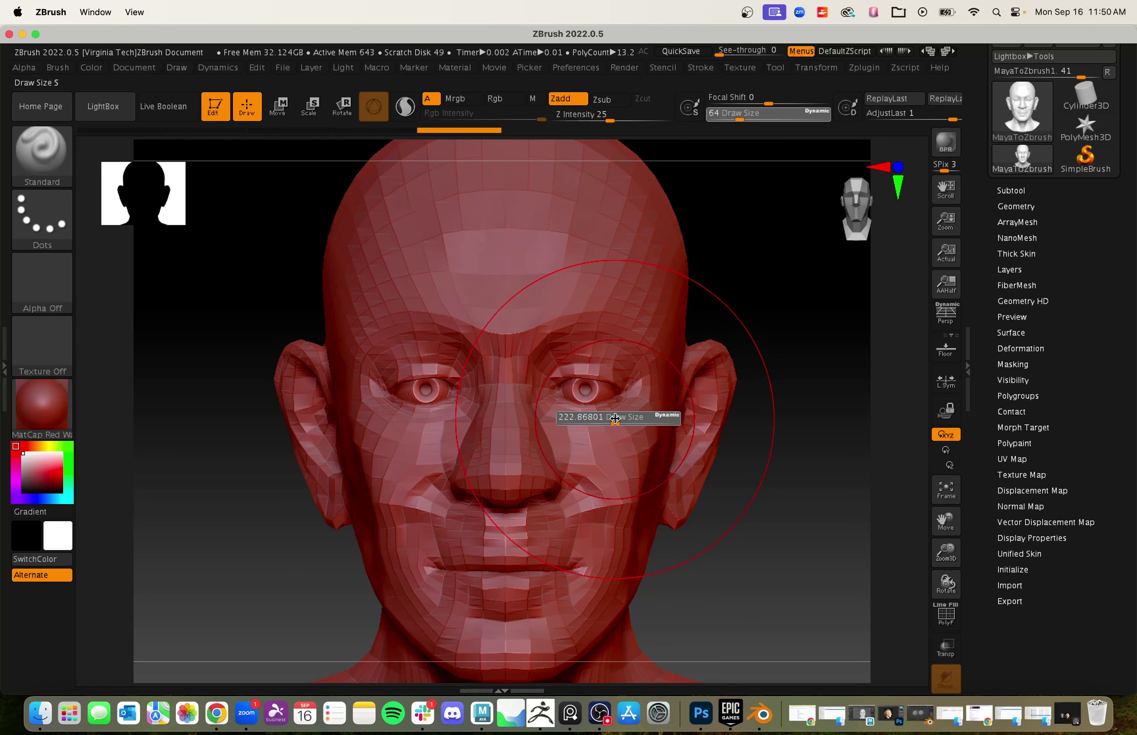
drag(554, 397, 655, 513)
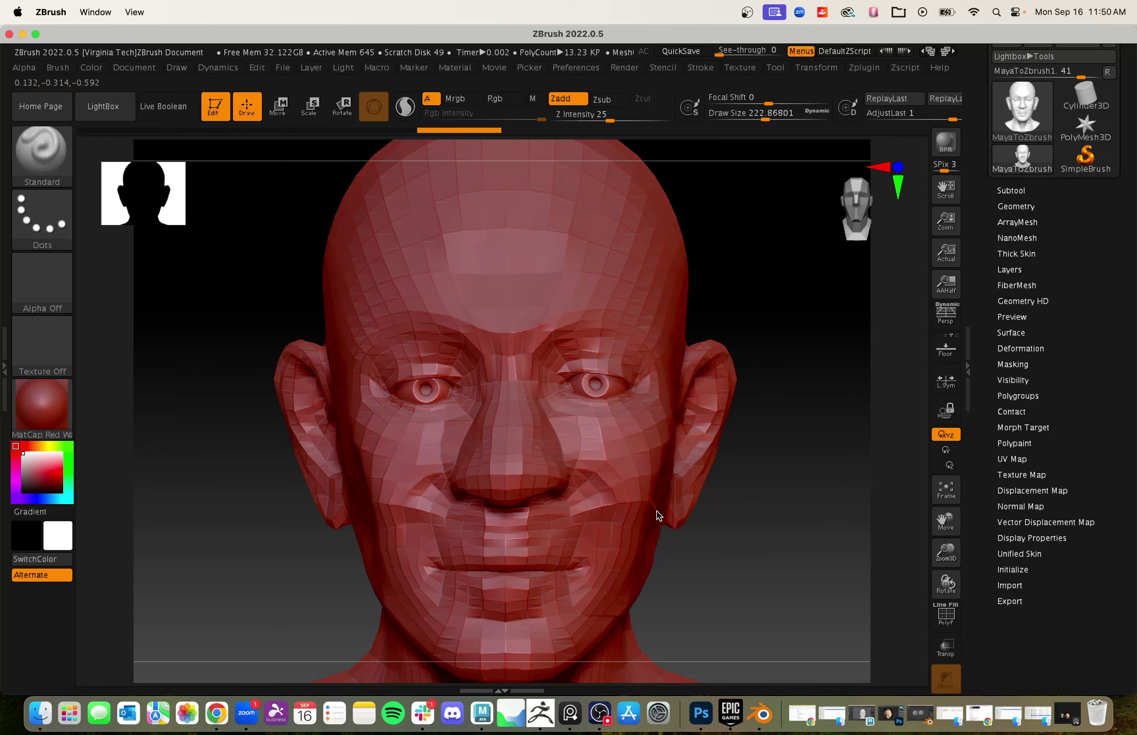
mouse_move(520, 356)
mouse_down()
mouse_move(602, 412)
mouse_move(513, 311)
mouse_move(688, 466)
mouse_up()
key(f)
mouse_move(847, 536)
mouse_down()
mouse_move(699, 465)
mouse_move(634, 492)
mouse_up()
key(ctrl+z)
key(ctrl+z)
key(ctrl+z)
key(ctrl+z)
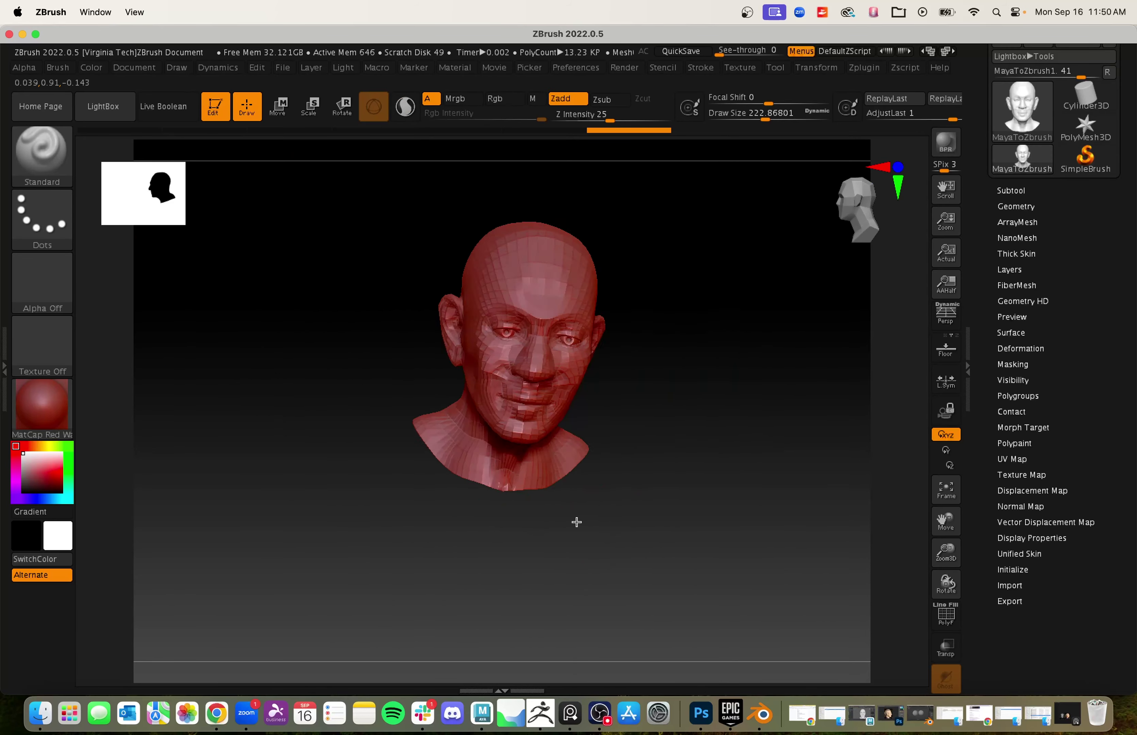
key(ctrl+z)
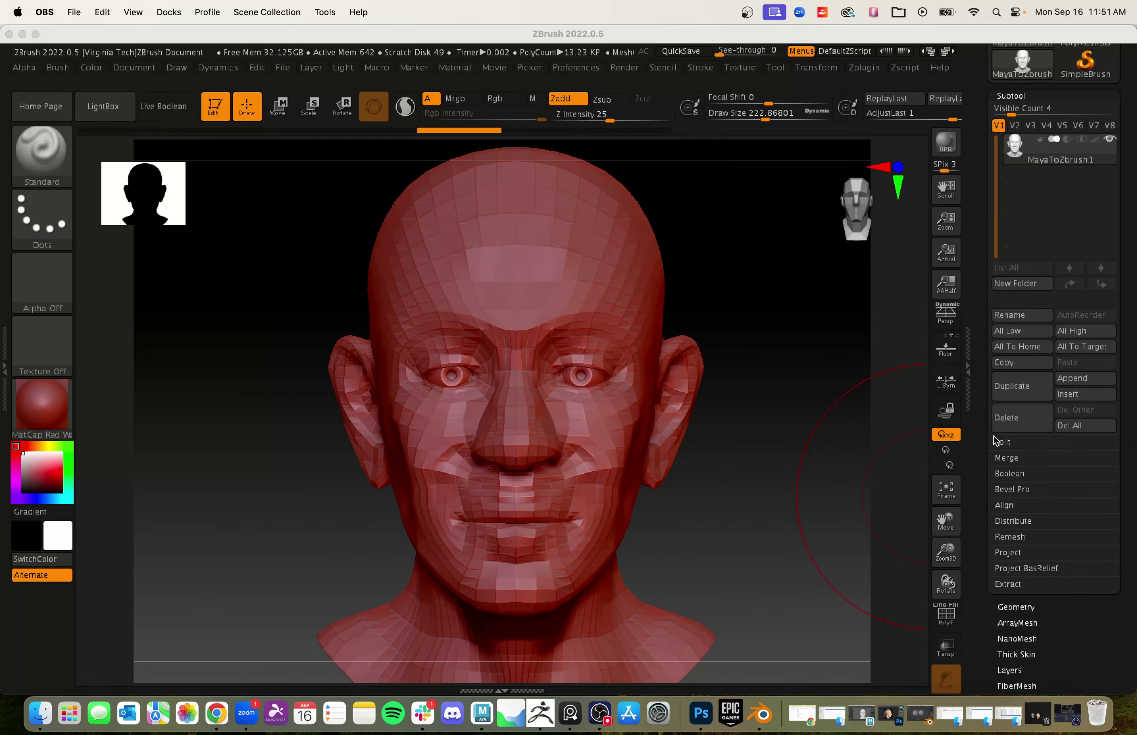
Step: Split the MayaToZbrush1 mesh into separate subtools by polygroup and make the head subtool active
click(1008, 447)
click(1008, 445)
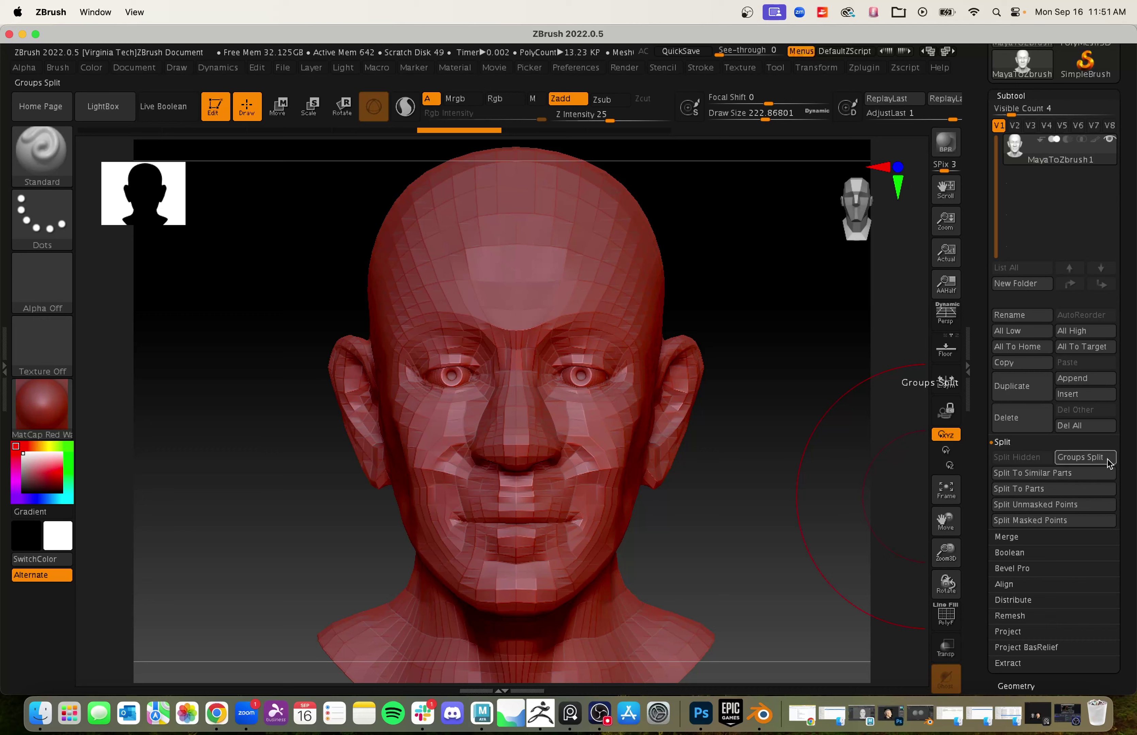
click(1081, 459)
click(890, 488)
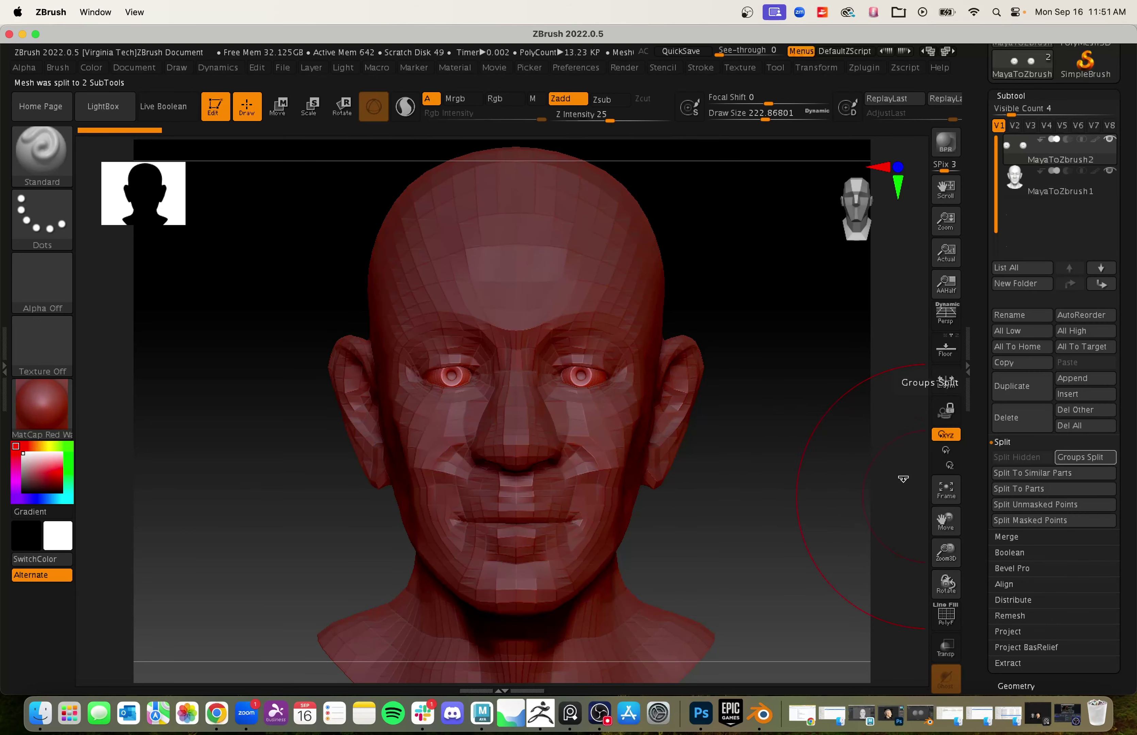
drag(741, 477, 733, 470)
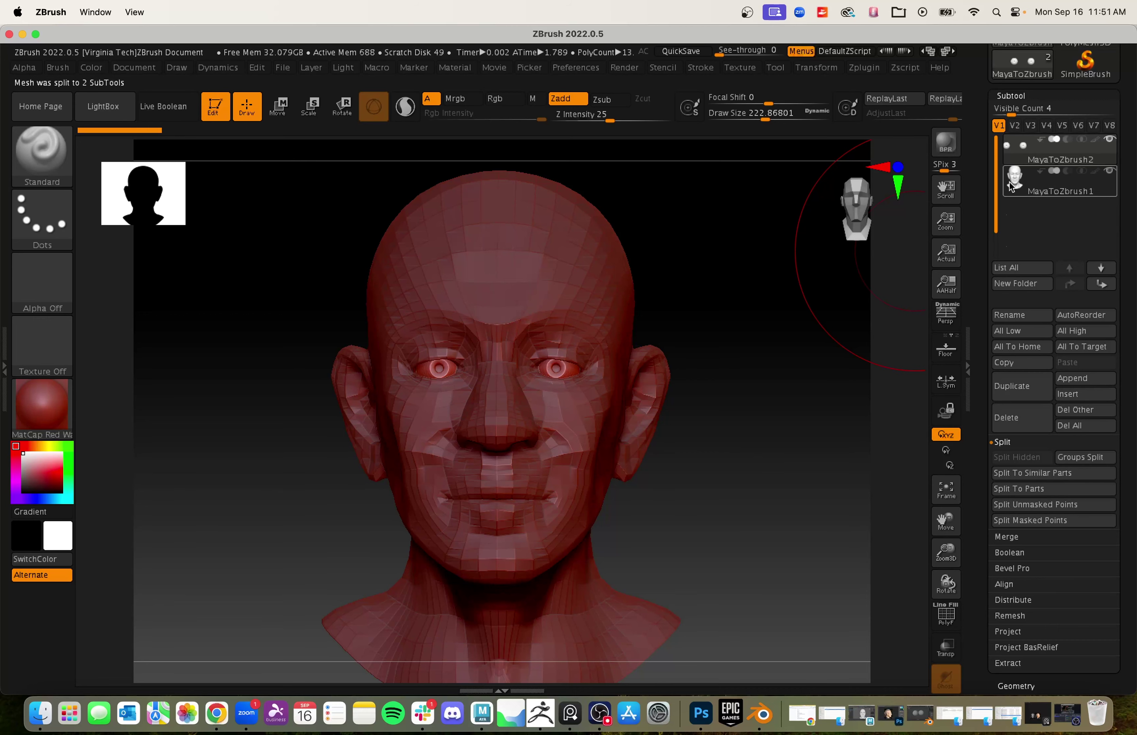
click(1033, 192)
alt+drag(789, 537, 809, 494)
mouse_move(824, 552)
alt+mouse_down()
mouse_move(810, 507)
mouse_move(776, 495)
mouse_move(737, 416)
mouse_move(797, 462)
mouse_move(752, 467)
mouse_move(810, 489)
mouse_move(769, 453)
mouse_move(843, 565)
mouse_move(843, 509)
mouse_move(767, 474)
mouse_move(813, 518)
mouse_move(797, 482)
mouse_move(808, 496)
alt+mouse_up()
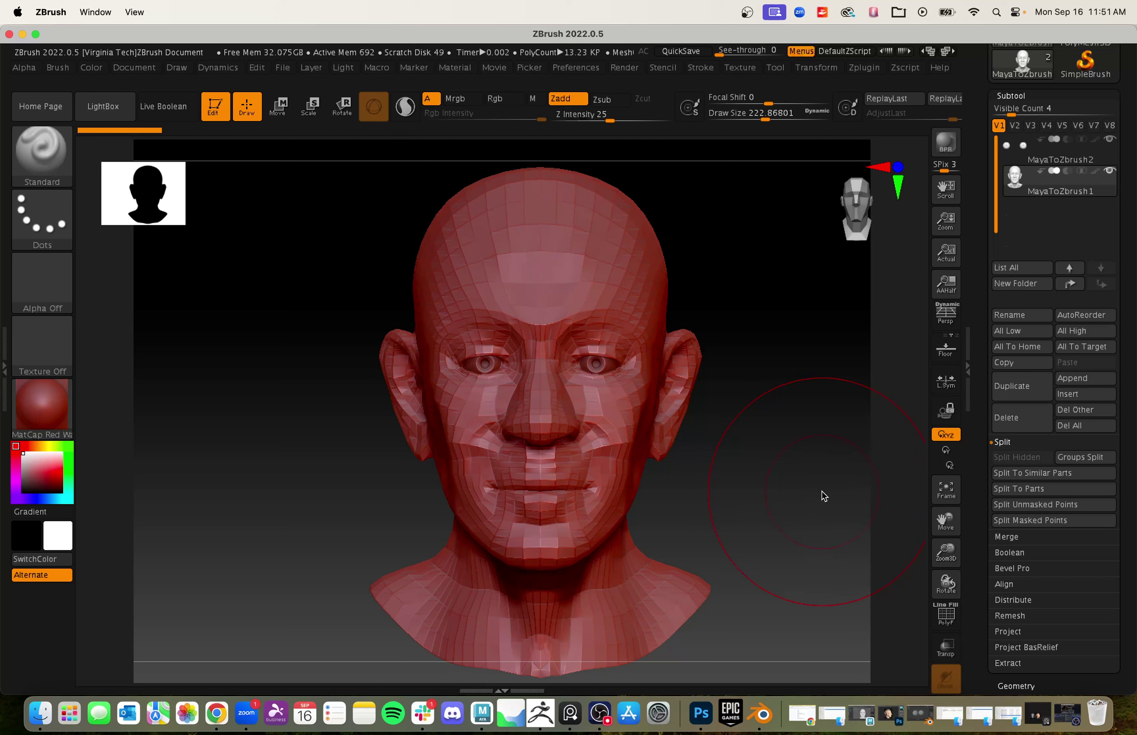
mouse_move(819, 488)
mouse_down()
mouse_move(751, 478)
mouse_move(789, 484)
mouse_up()
Step: Switch to PureRef with the two reference photos, narrow its window and move it beside the sculpted head
click(1038, 714)
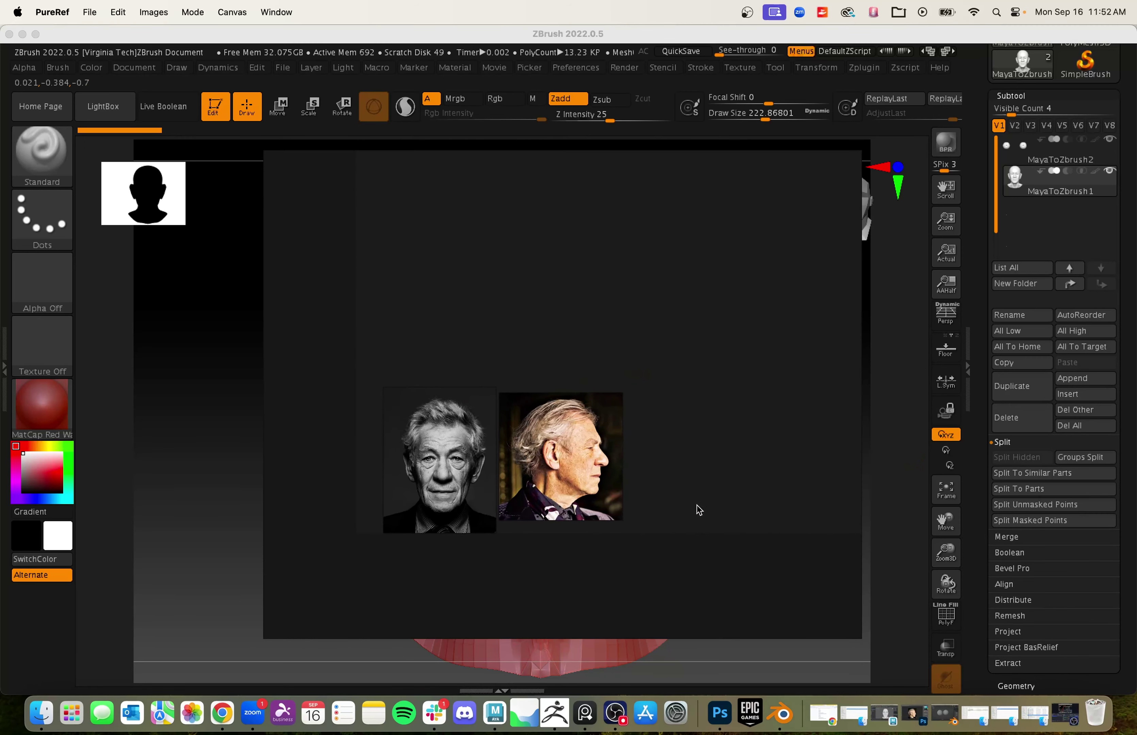
drag(554, 453, 554, 458)
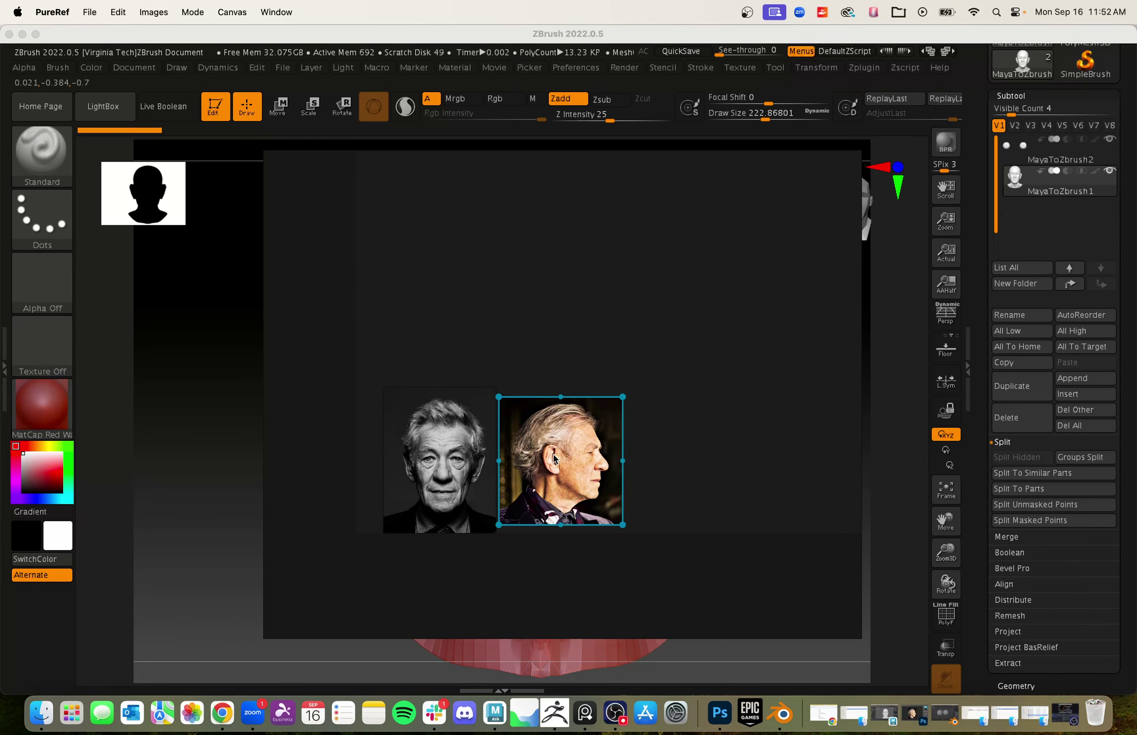
drag(691, 153, 588, 163)
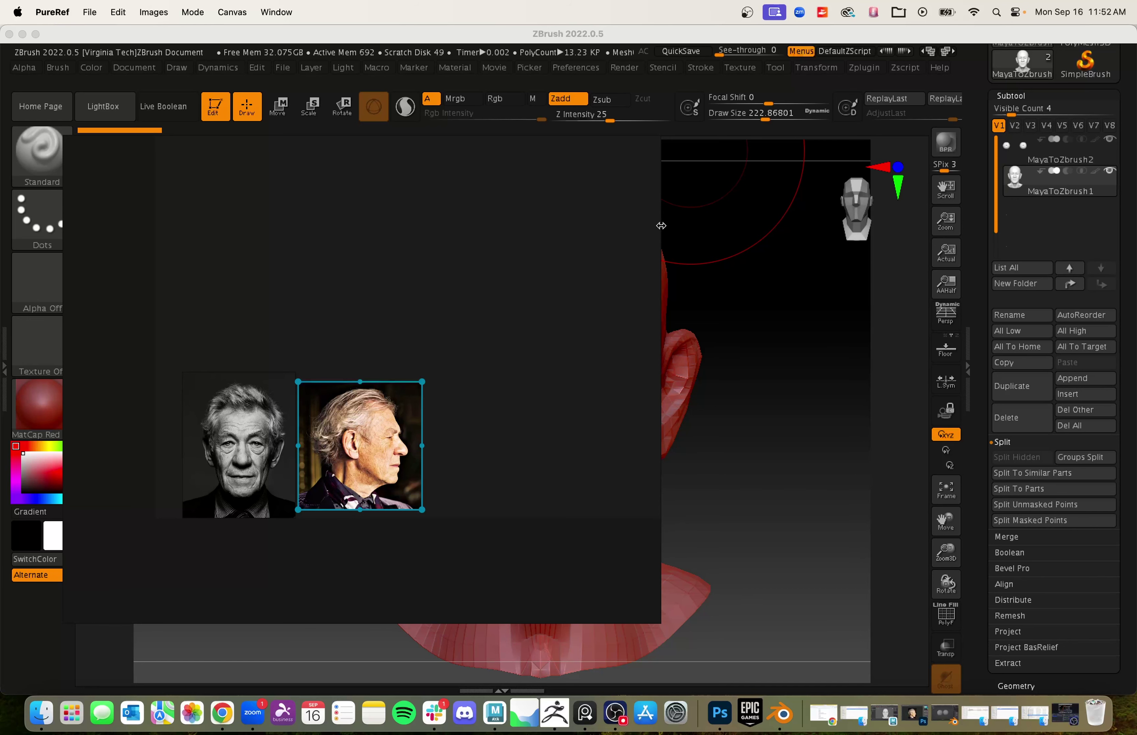
drag(662, 228, 480, 254)
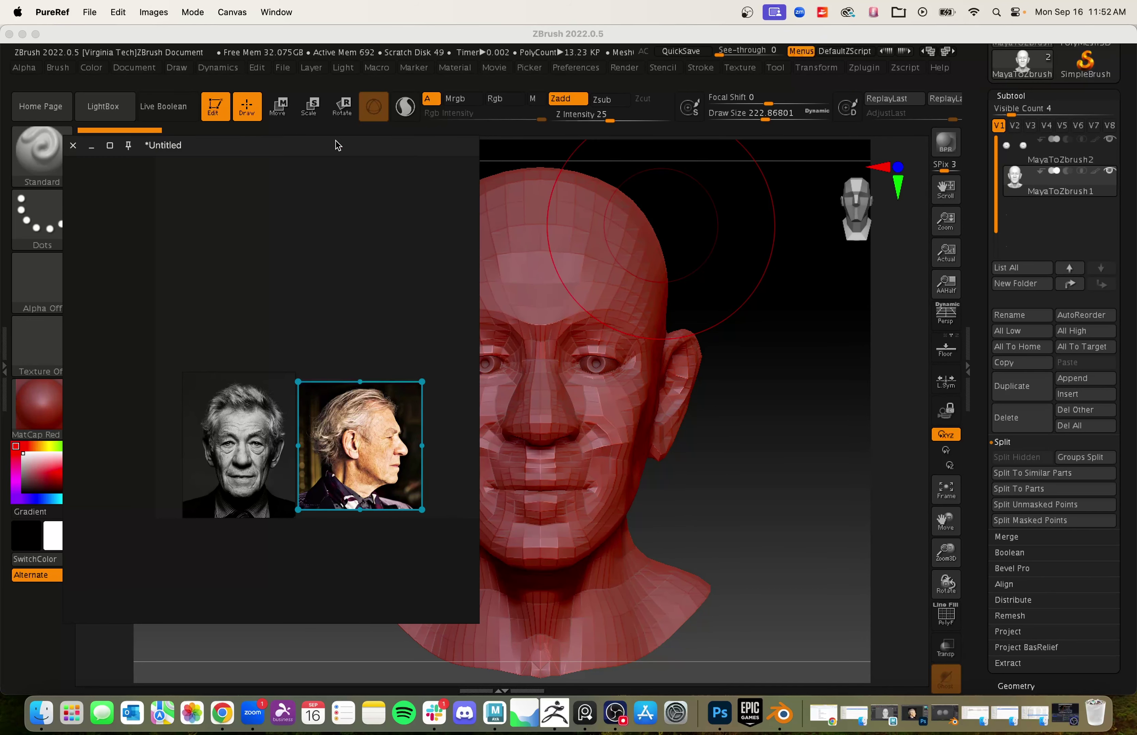
drag(337, 145, 285, 169)
Step: Place the front portrait above and beside the profile photo and enlarge the reference board view
drag(186, 474, 178, 374)
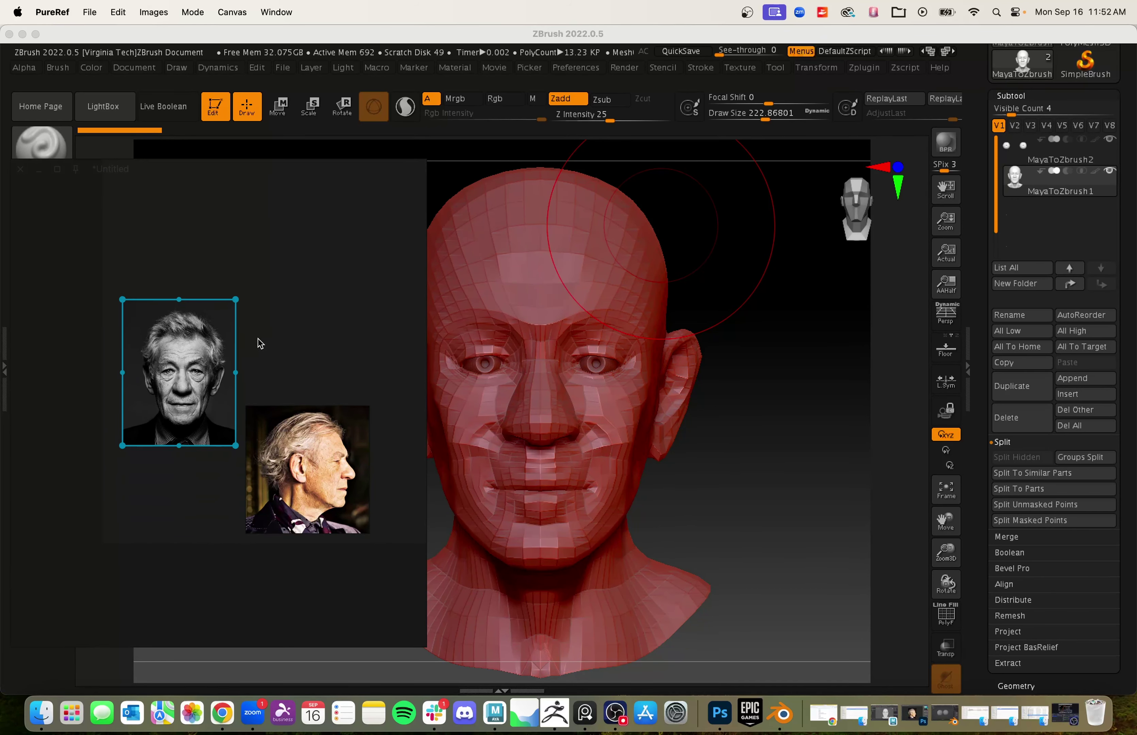
scroll(260, 342, up, 3)
middle_drag(307, 416, 291, 379)
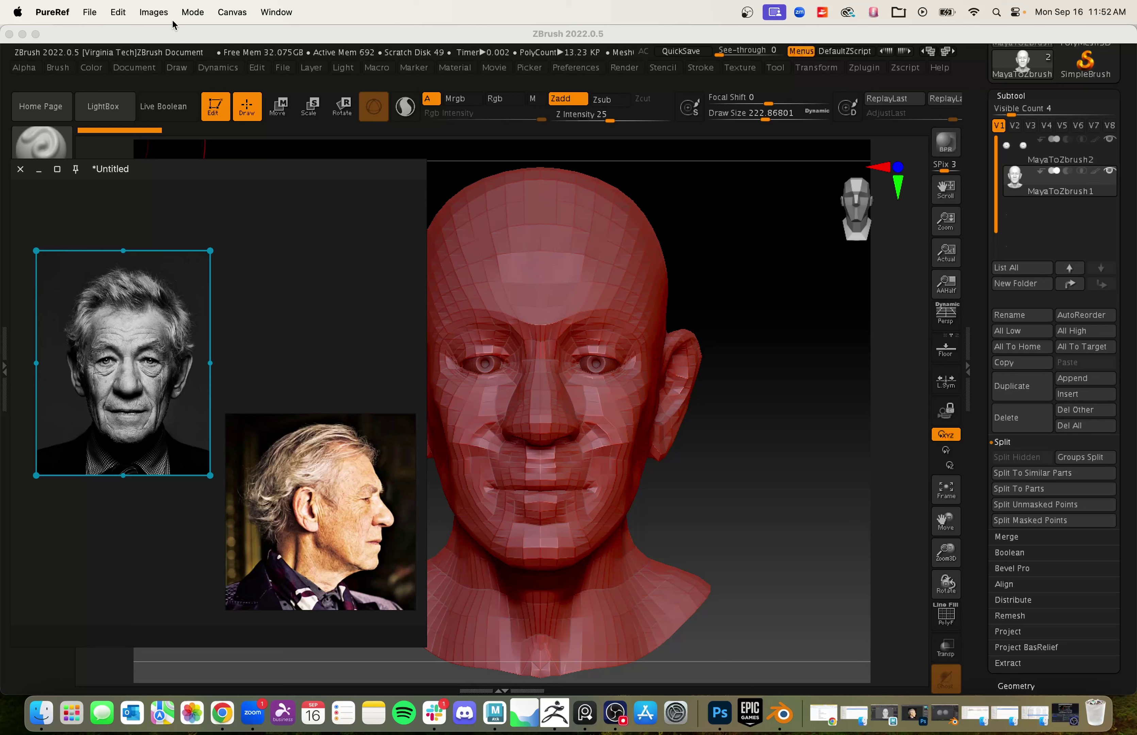
Step: Attach the reference window so that it always stays on top of the ZBrush window
click(193, 12)
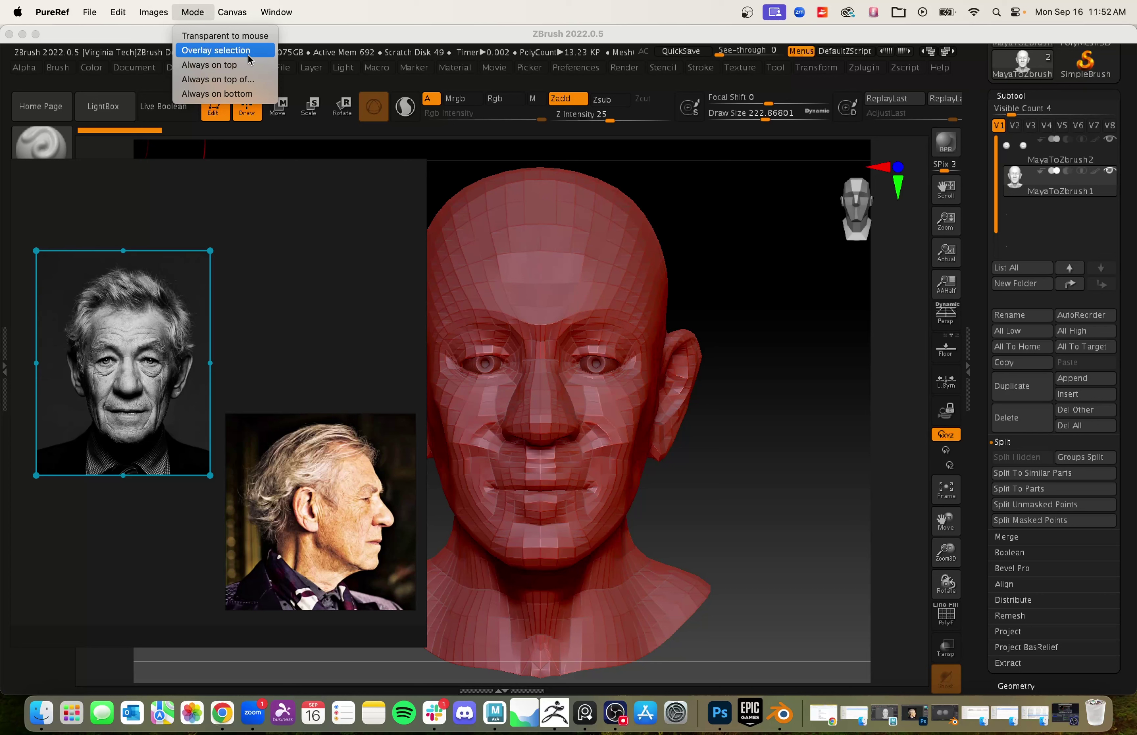
click(230, 87)
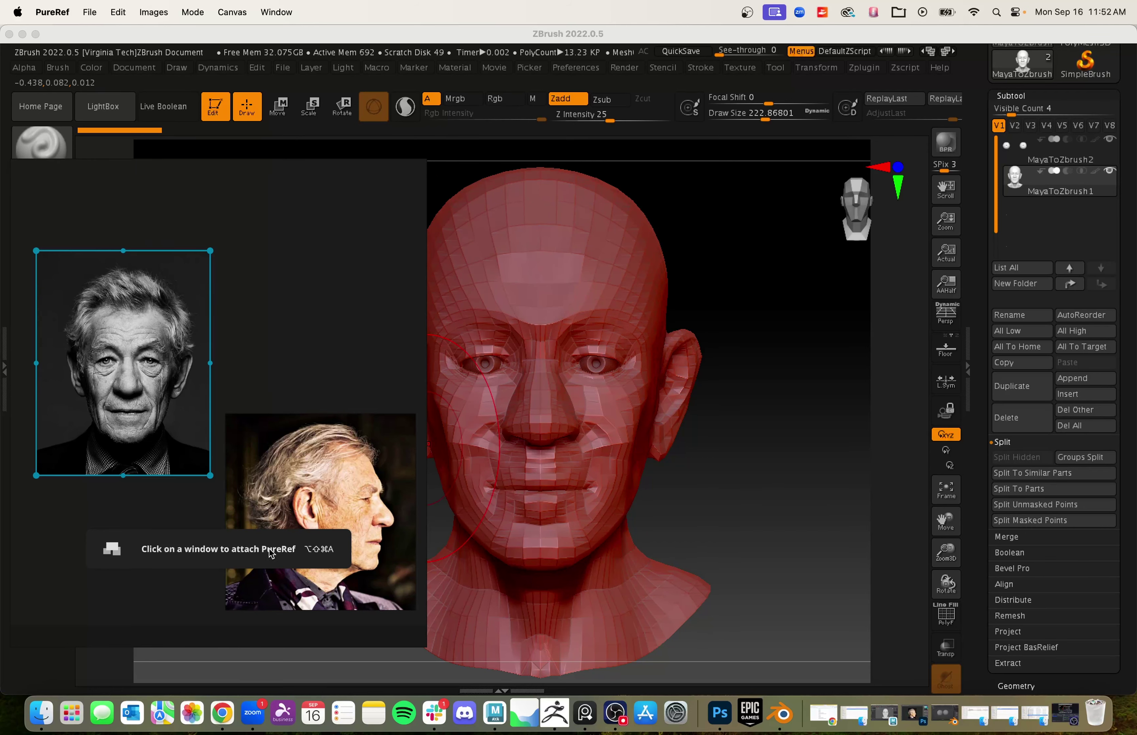
click(591, 31)
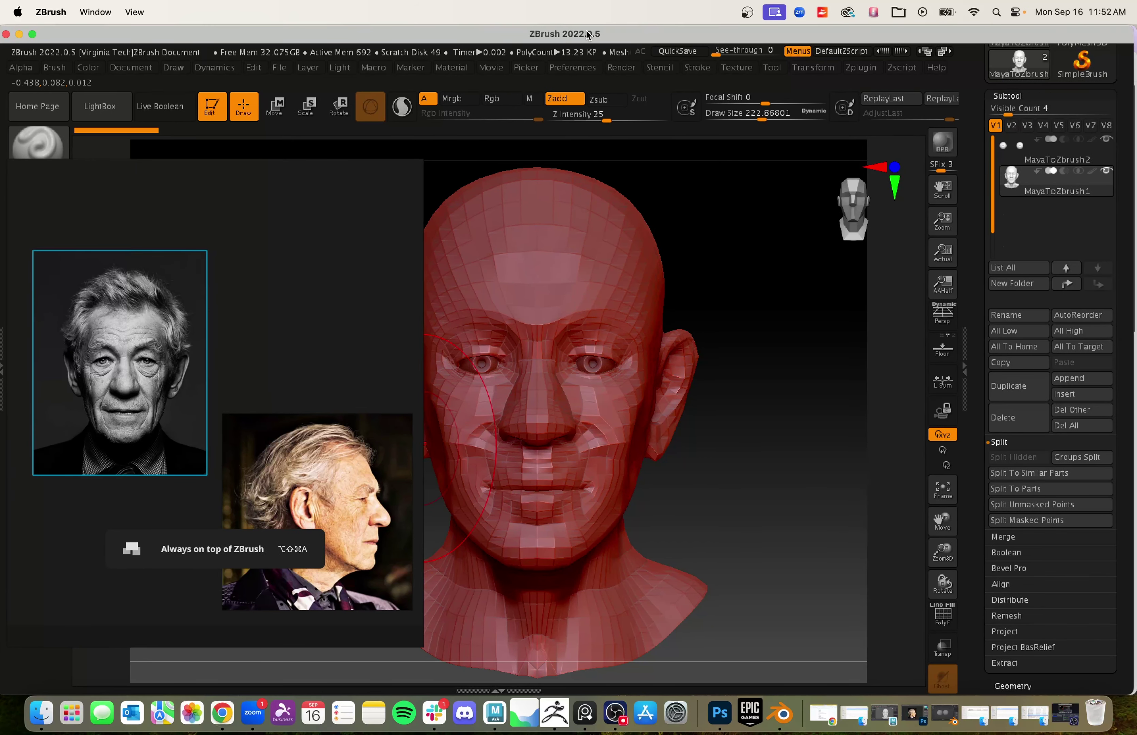
mouse_move(534, 36)
mouse_down()
mouse_move(737, 49)
mouse_move(545, 38)
mouse_up()
click(288, 243)
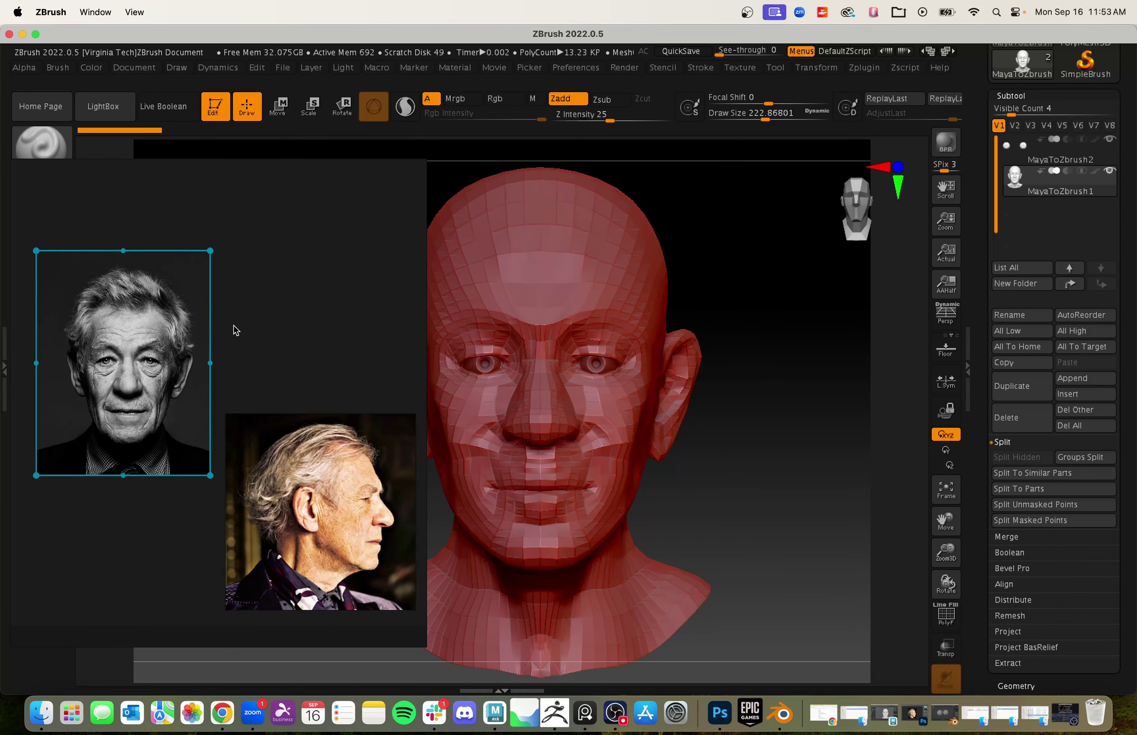
Step: Reposition the profile photo and the front portrait slightly within the reference window
drag(310, 492, 306, 498)
drag(138, 357, 135, 338)
drag(347, 482, 337, 486)
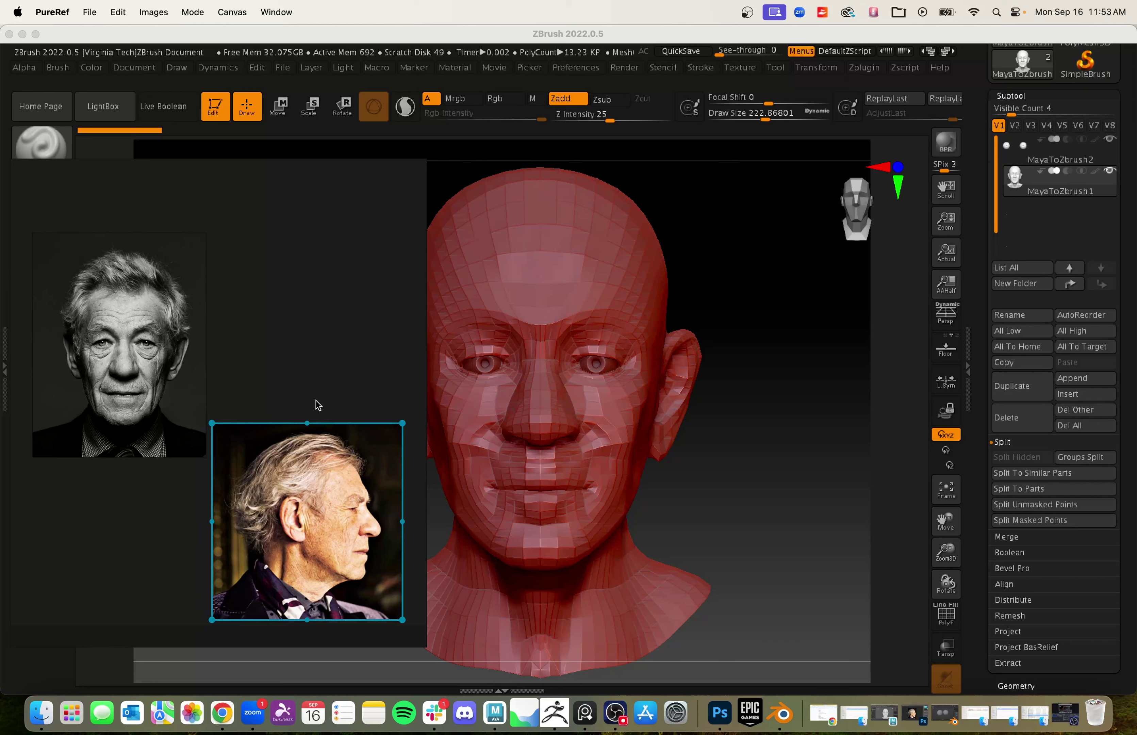
drag(159, 382, 153, 379)
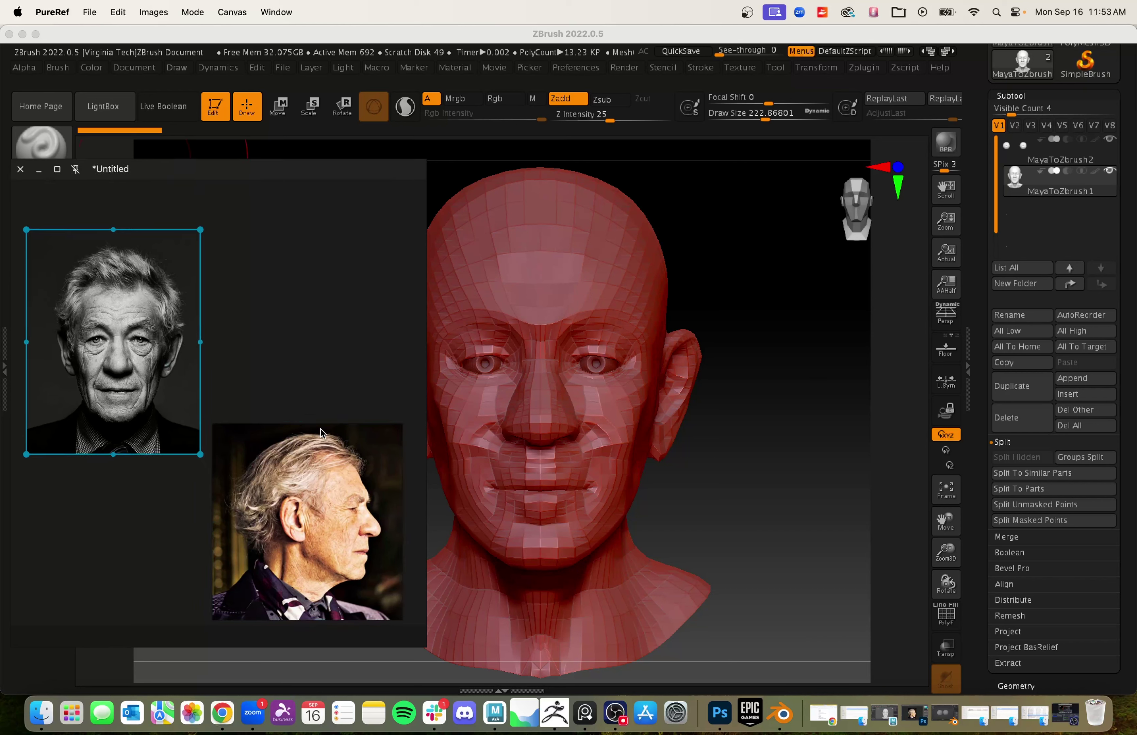
Step: Select both reference photos and turn on overlay mode for the selection
click(287, 376)
click(159, 381)
shift+click(324, 490)
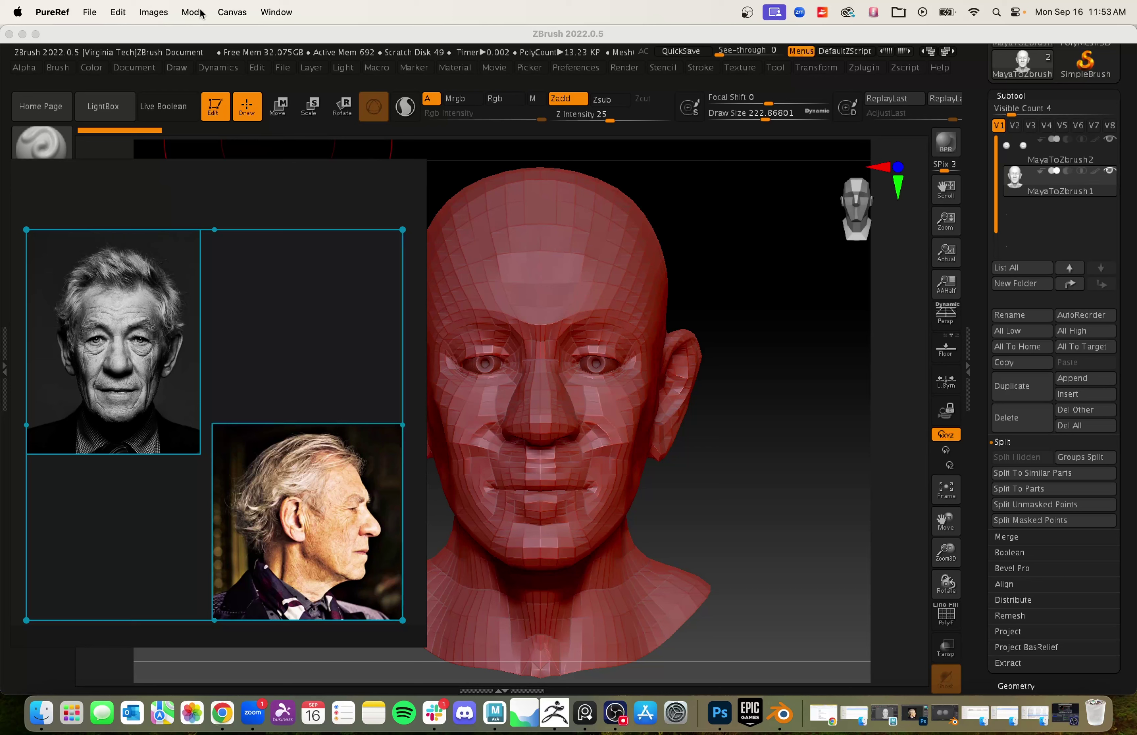
click(232, 12)
click(198, 52)
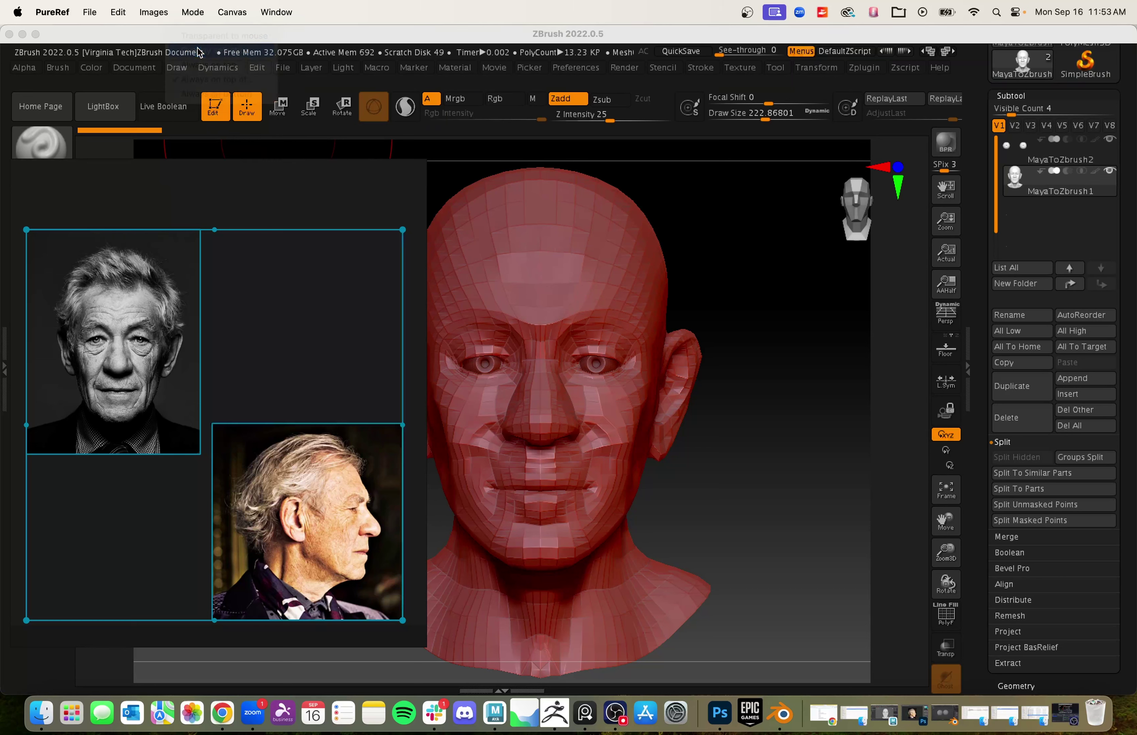
drag(250, 323, 361, 248)
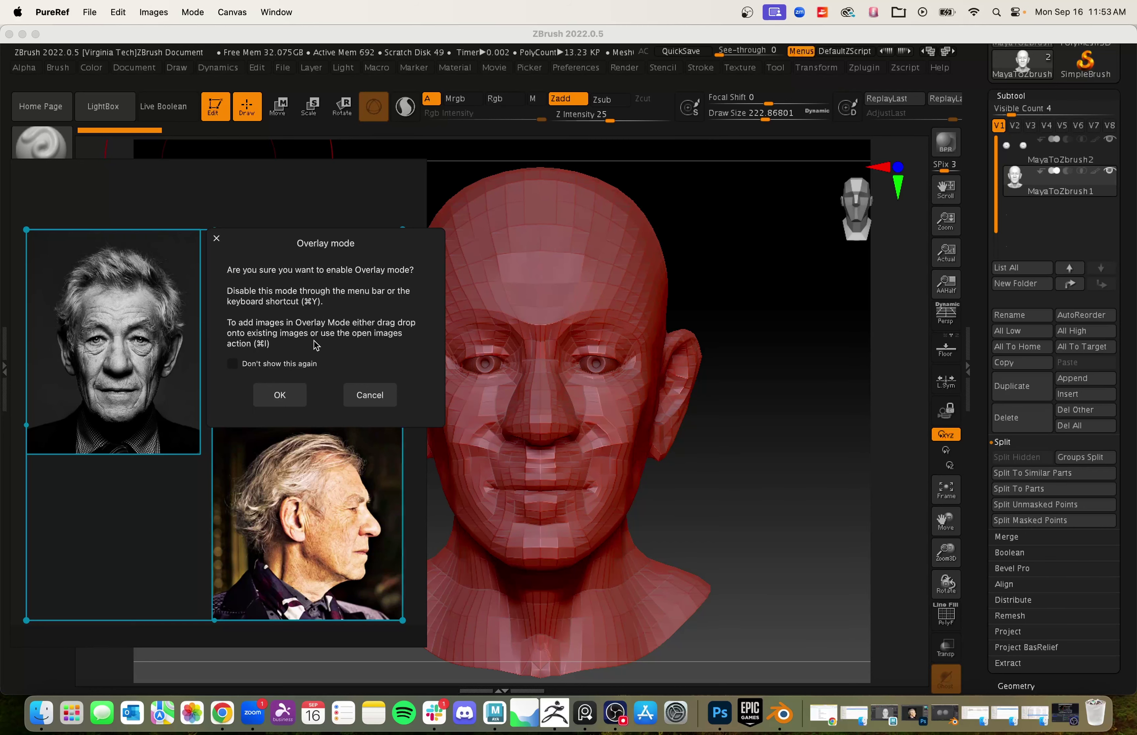
click(281, 396)
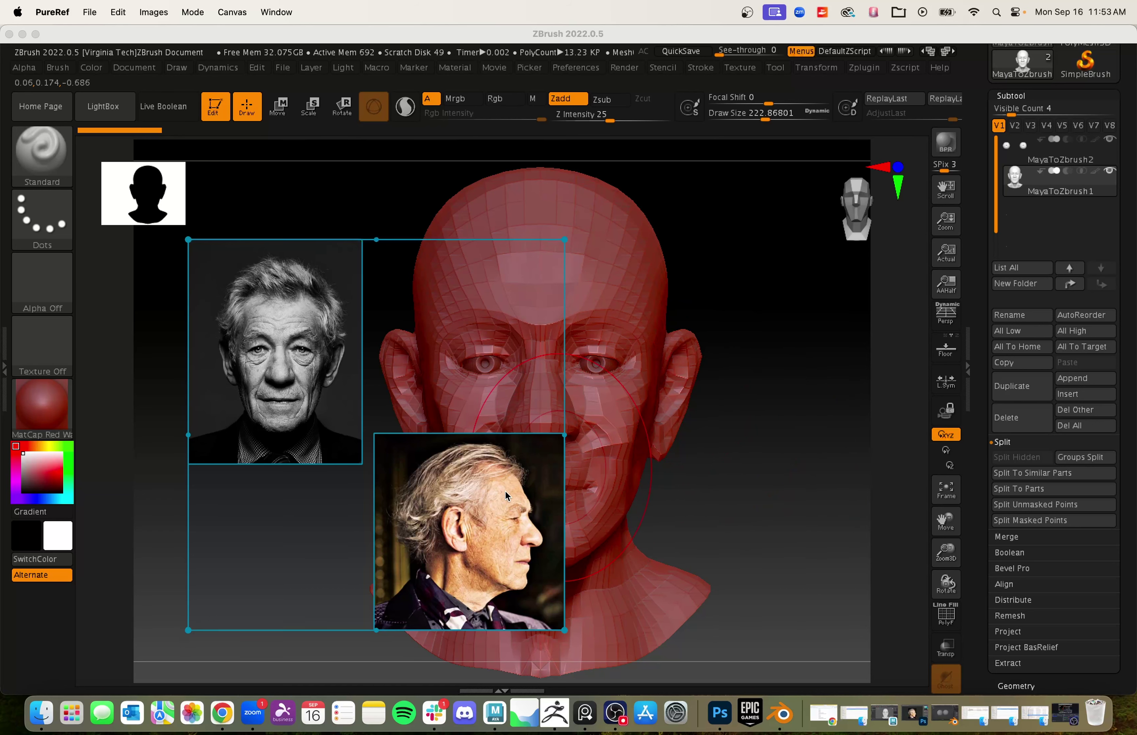
Step: Scale both overlay photos down together, place them beside the sculpted head and return to ZBrush
drag(505, 490, 429, 470)
drag(220, 362, 168, 396)
drag(370, 523, 339, 510)
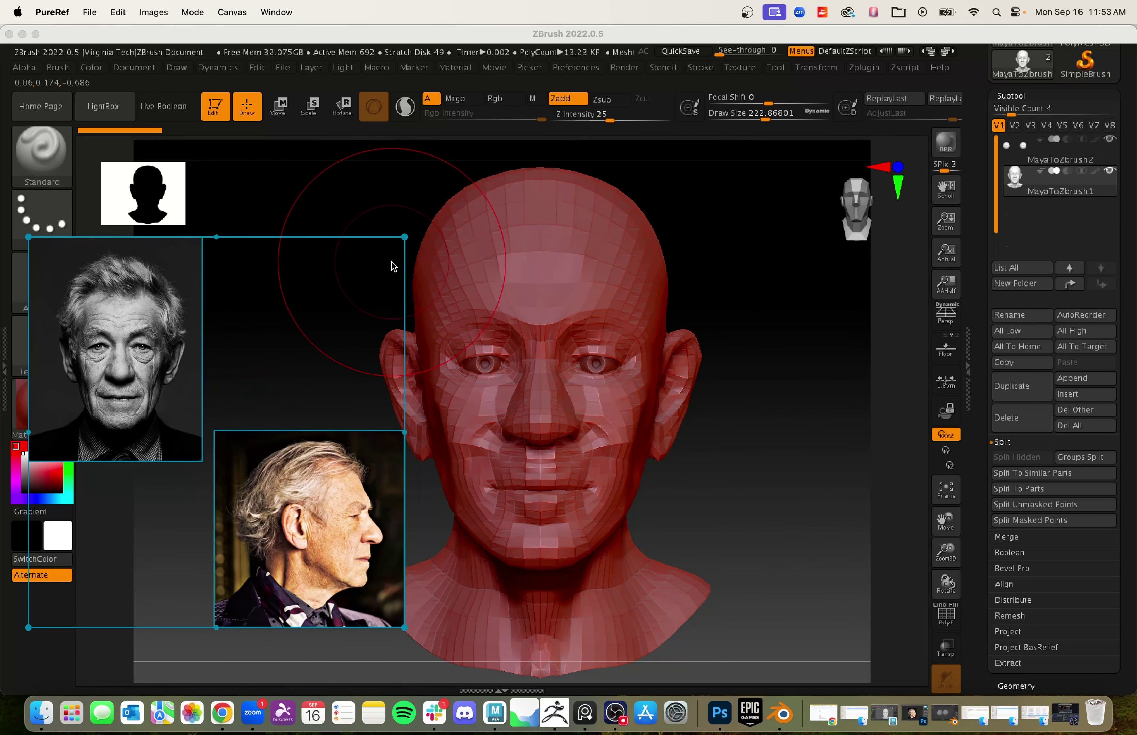
drag(404, 237, 278, 348)
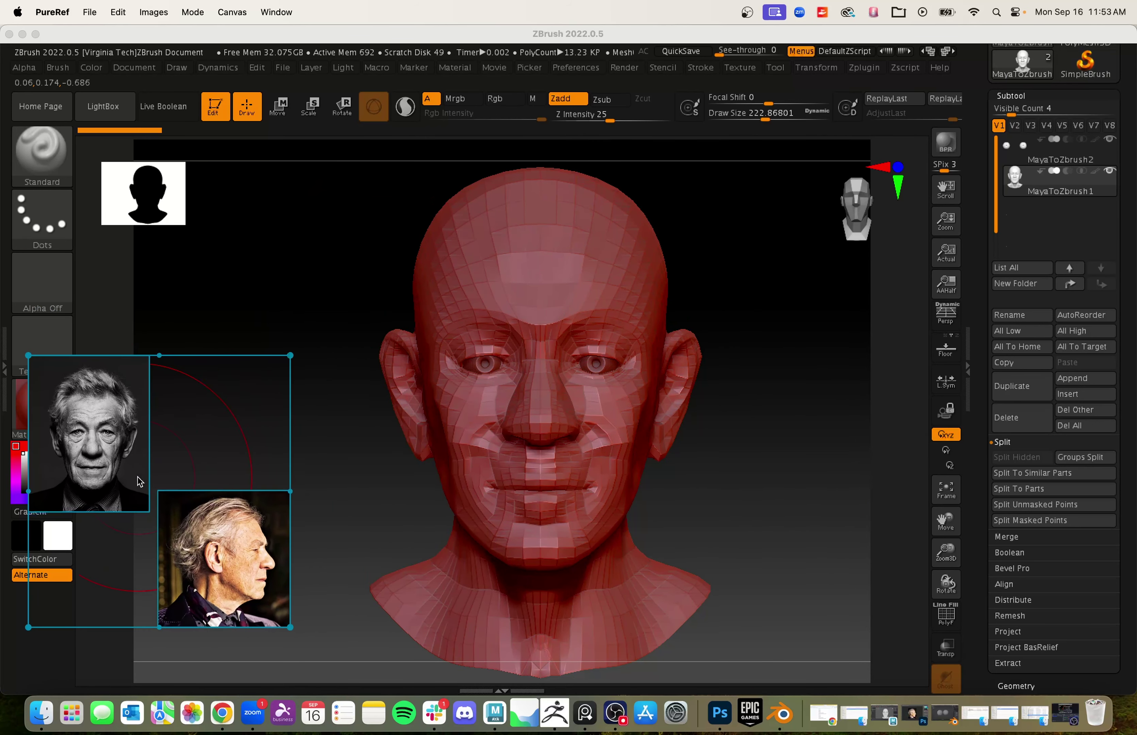
drag(138, 477, 212, 490)
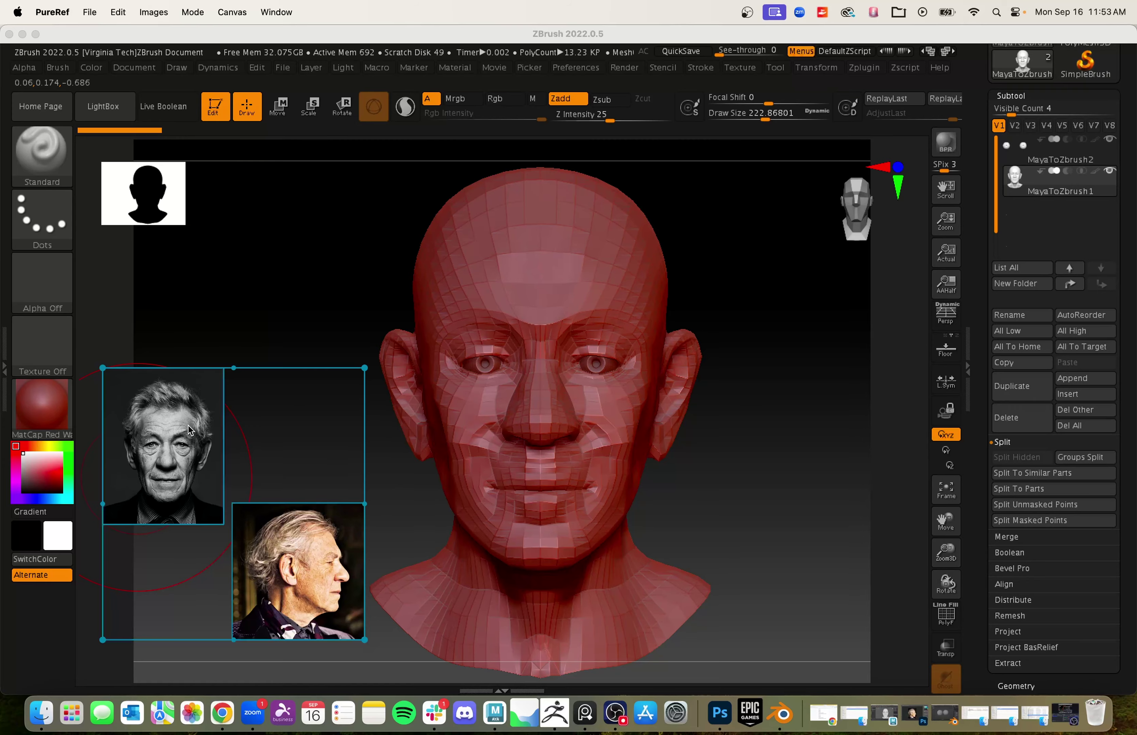
drag(287, 591, 287, 587)
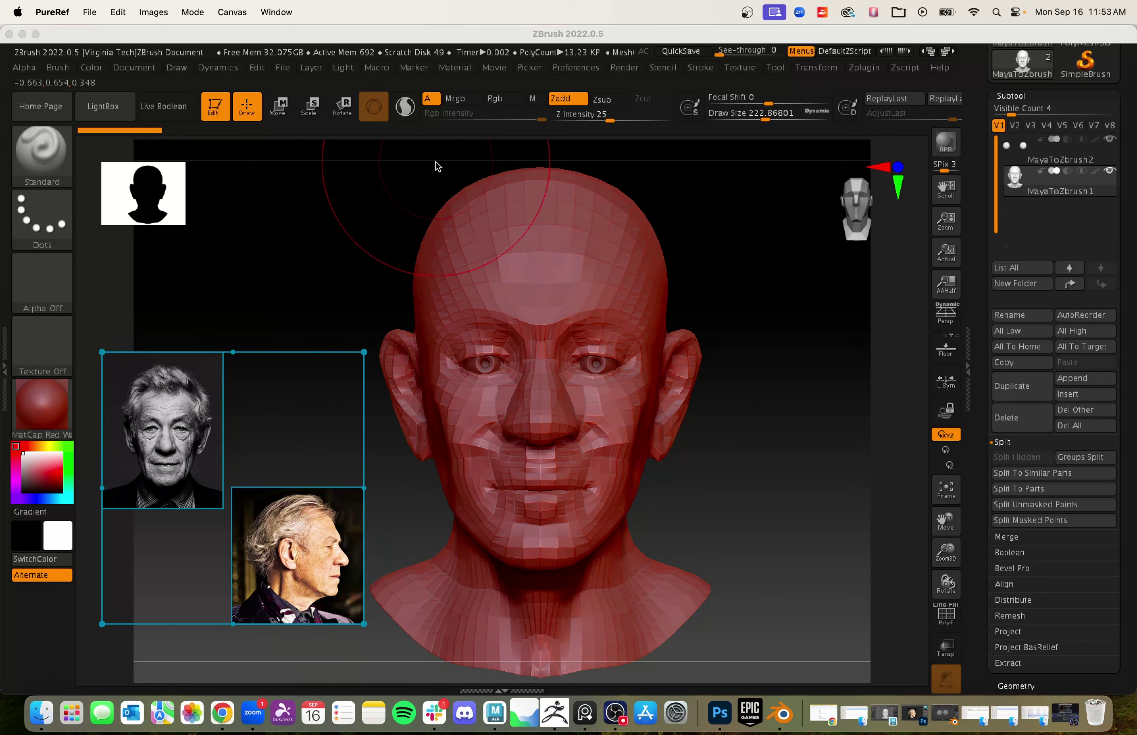
mouse_move(449, 43)
mouse_down()
mouse_move(582, 64)
mouse_move(449, 42)
mouse_move(448, 92)
mouse_move(439, 15)
mouse_move(482, 139)
mouse_move(473, 47)
mouse_move(448, 27)
mouse_up()
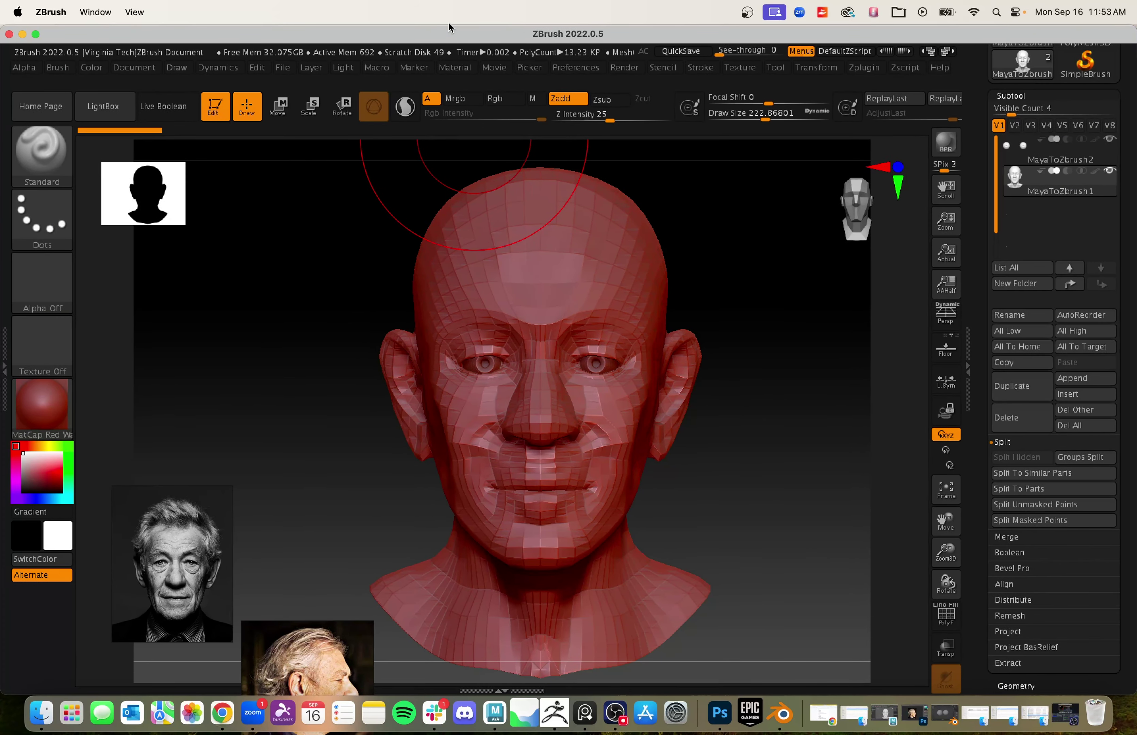
Step: Stack the overlay photos away from the head, with the front portrait directly above the profile photo
drag(227, 532, 230, 343)
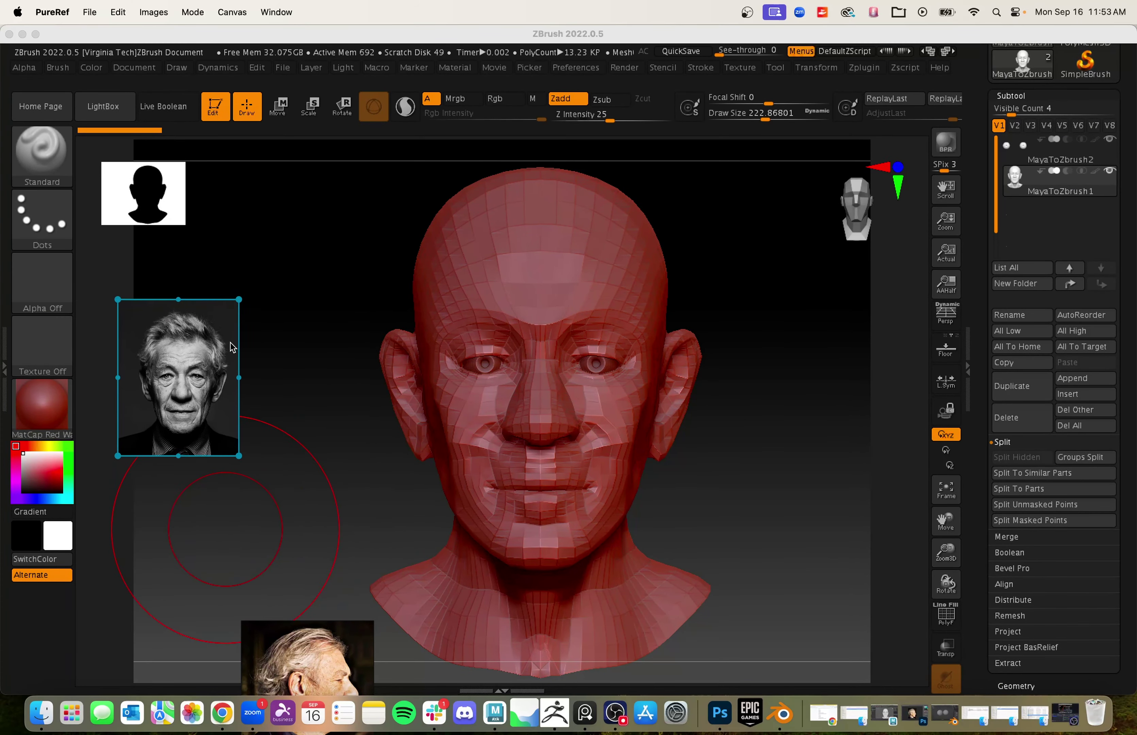
drag(327, 648, 185, 588)
drag(206, 449, 221, 514)
drag(149, 461, 70, 436)
drag(197, 603, 123, 578)
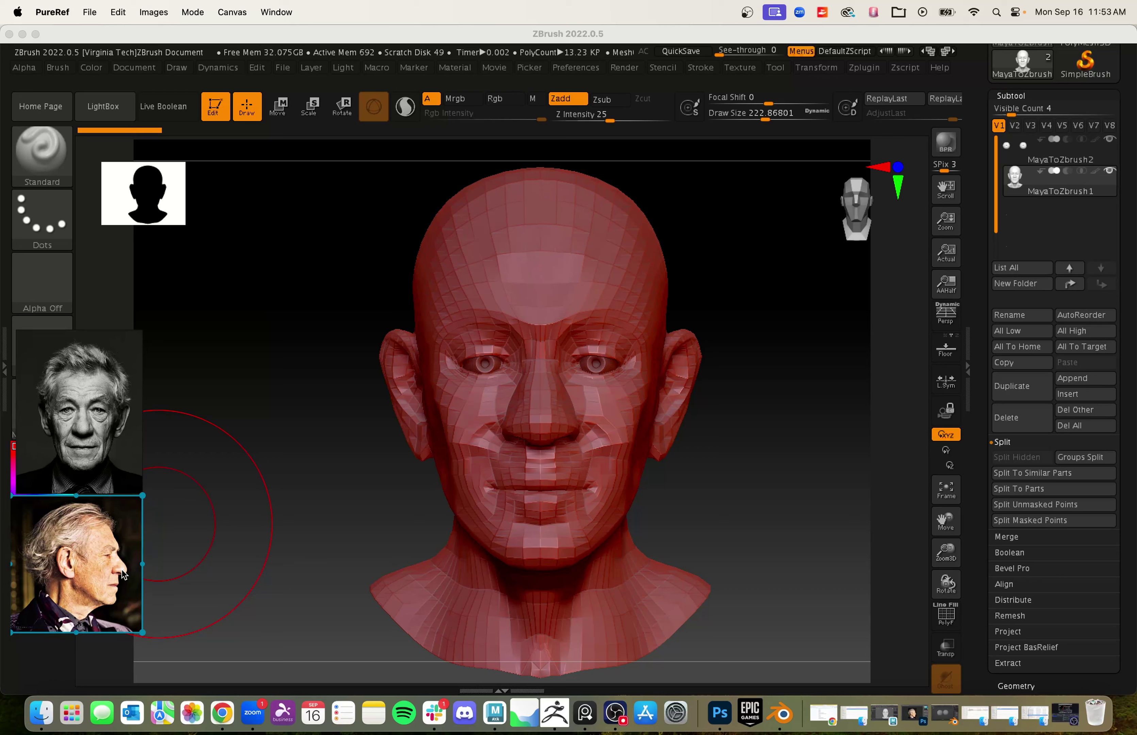
Step: Resize the profile photo to slightly wider than the front portrait and position it just below that portrait
drag(122, 520, 500, 206)
drag(363, 430, 277, 434)
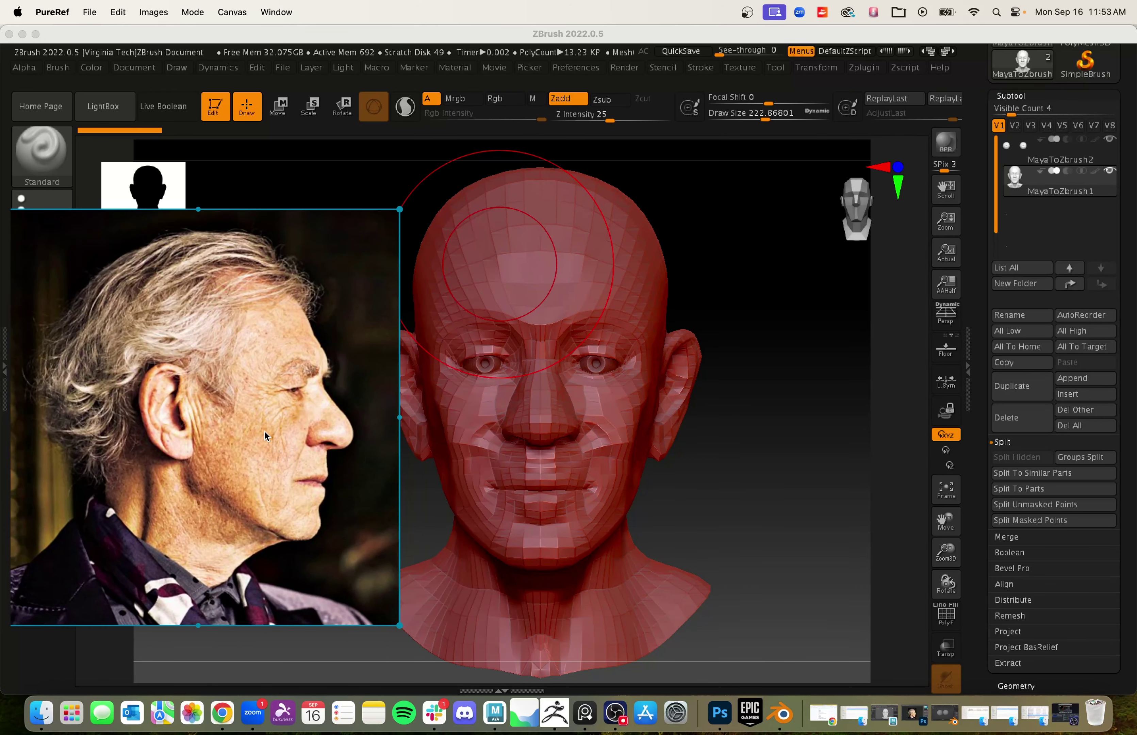
drag(399, 208, 194, 422)
click(341, 395)
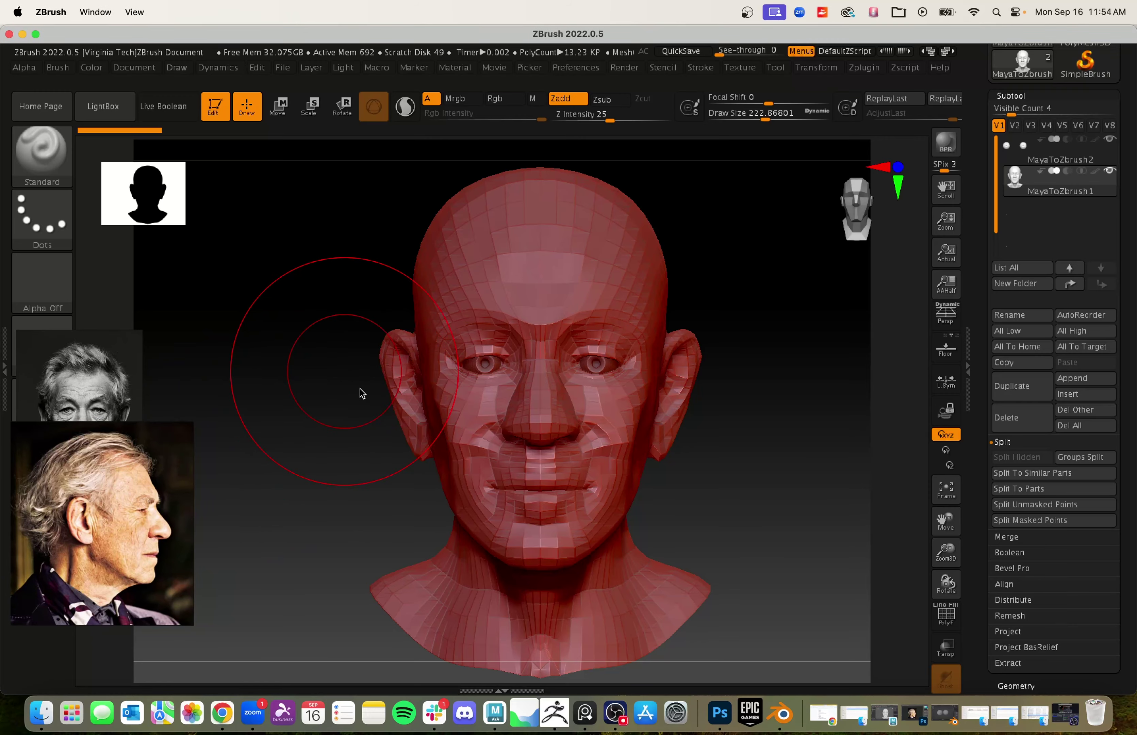
mouse_move(348, 430)
mouse_down()
mouse_move(307, 541)
mouse_move(365, 454)
mouse_move(327, 403)
mouse_move(330, 431)
mouse_up()
alt+drag(715, 359, 770, 483)
drag(40, 437, 71, 482)
drag(139, 569, 112, 557)
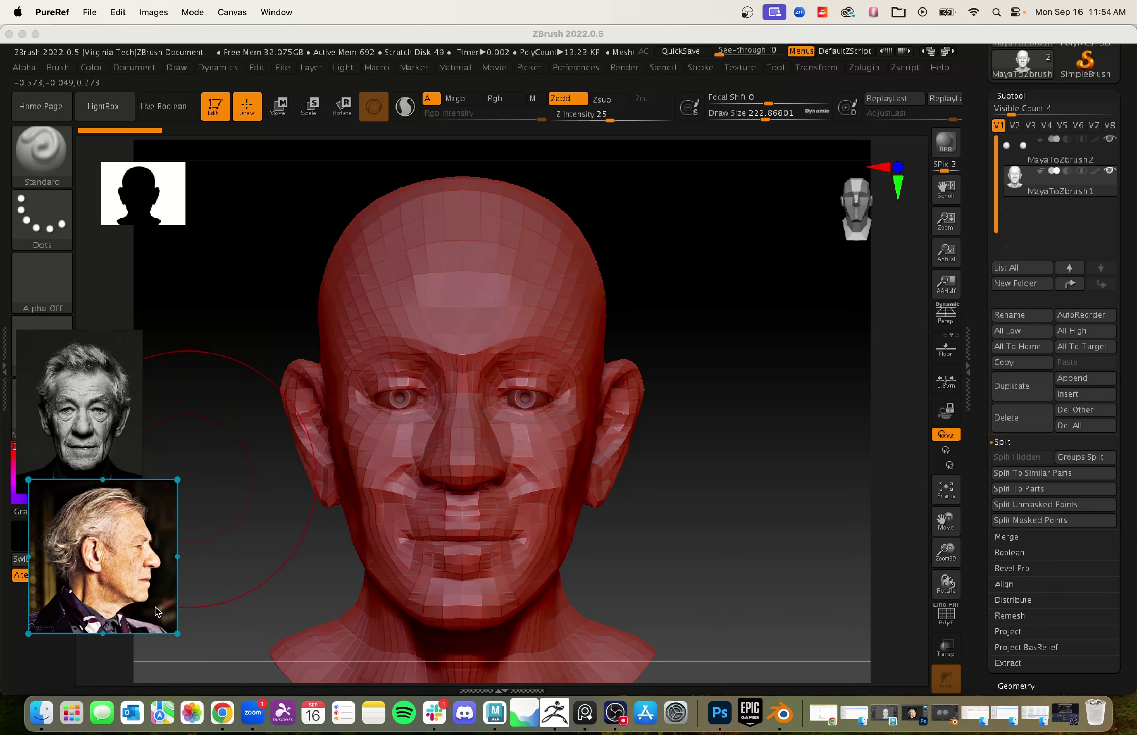
Step: Align the front portrait directly above the profile photo, then return to ZBrush
mouse_move(79, 382)
mouse_down()
mouse_move(96, 359)
mouse_move(106, 374)
mouse_move(95, 368)
mouse_up()
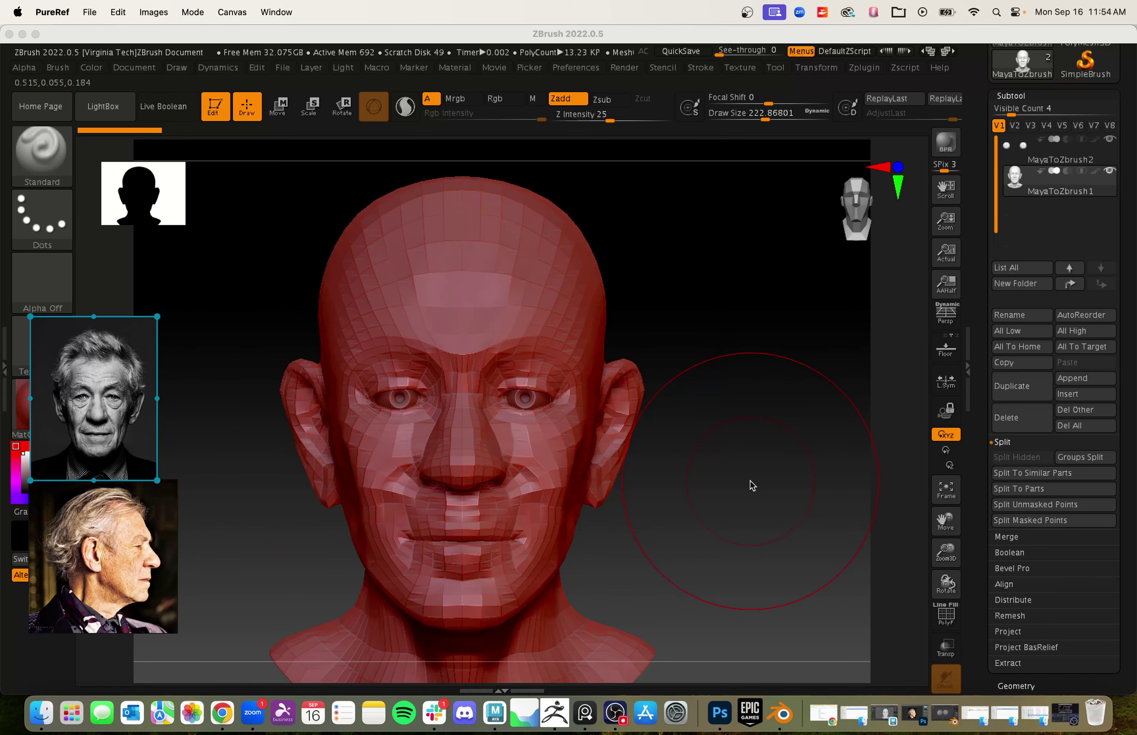
click(767, 485)
Step: Examine the head's skull shape from three-quarter, profile, front and back views against the reference photos
mouse_move(761, 488)
mouse_down()
mouse_move(744, 482)
mouse_move(792, 520)
mouse_move(754, 456)
mouse_move(771, 452)
mouse_move(779, 459)
mouse_move(744, 569)
mouse_move(764, 531)
mouse_up()
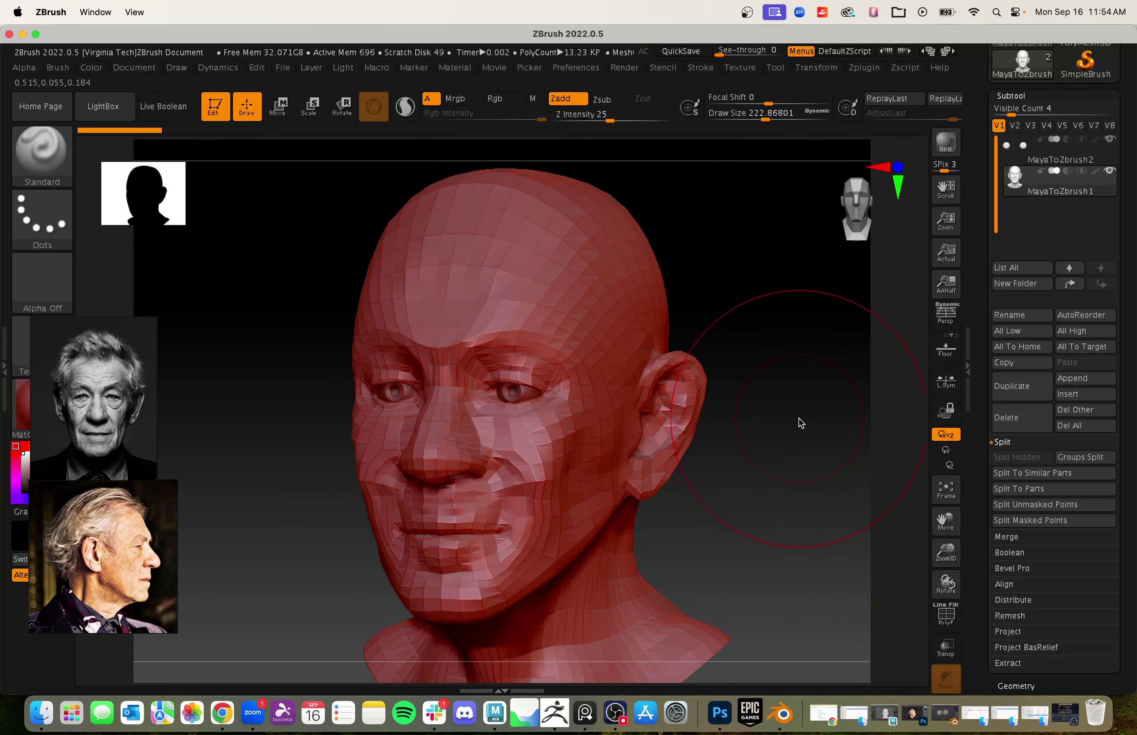
mouse_move(683, 550)
mouse_down()
mouse_move(716, 535)
mouse_move(790, 542)
mouse_move(706, 541)
mouse_move(712, 532)
mouse_up()
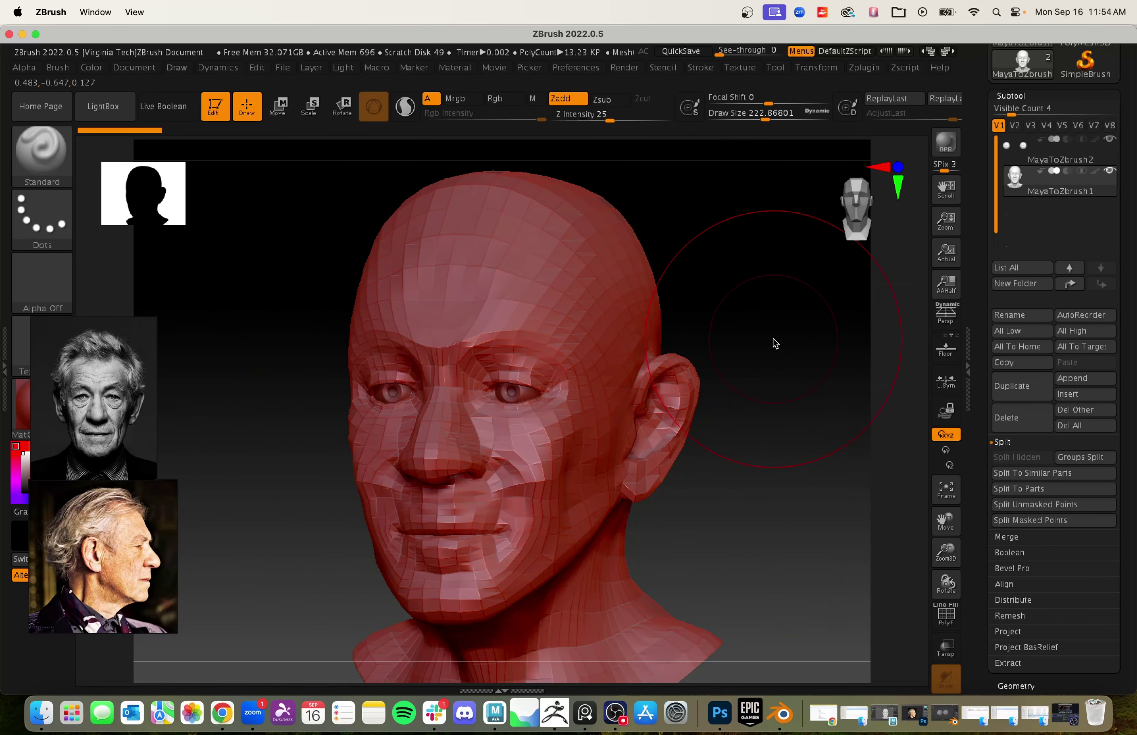
drag(774, 342, 736, 332)
drag(414, 246, 356, 361)
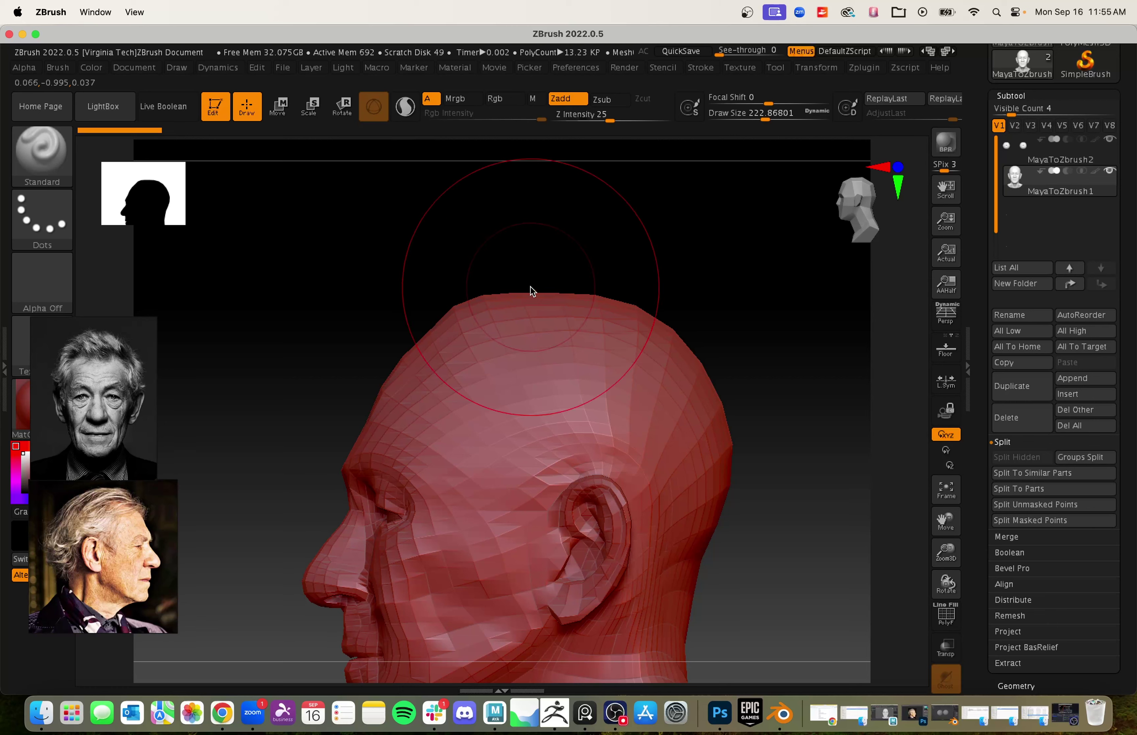
drag(438, 253, 501, 253)
drag(667, 377, 502, 363)
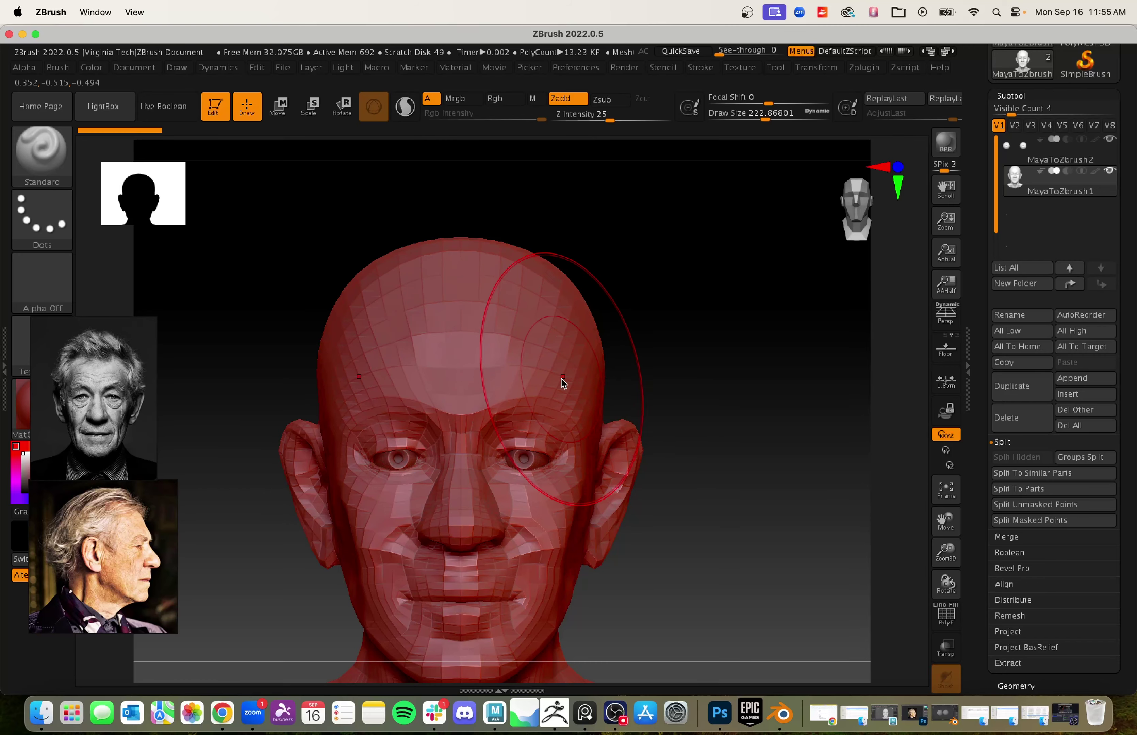
shift+drag(751, 420, 650, 414)
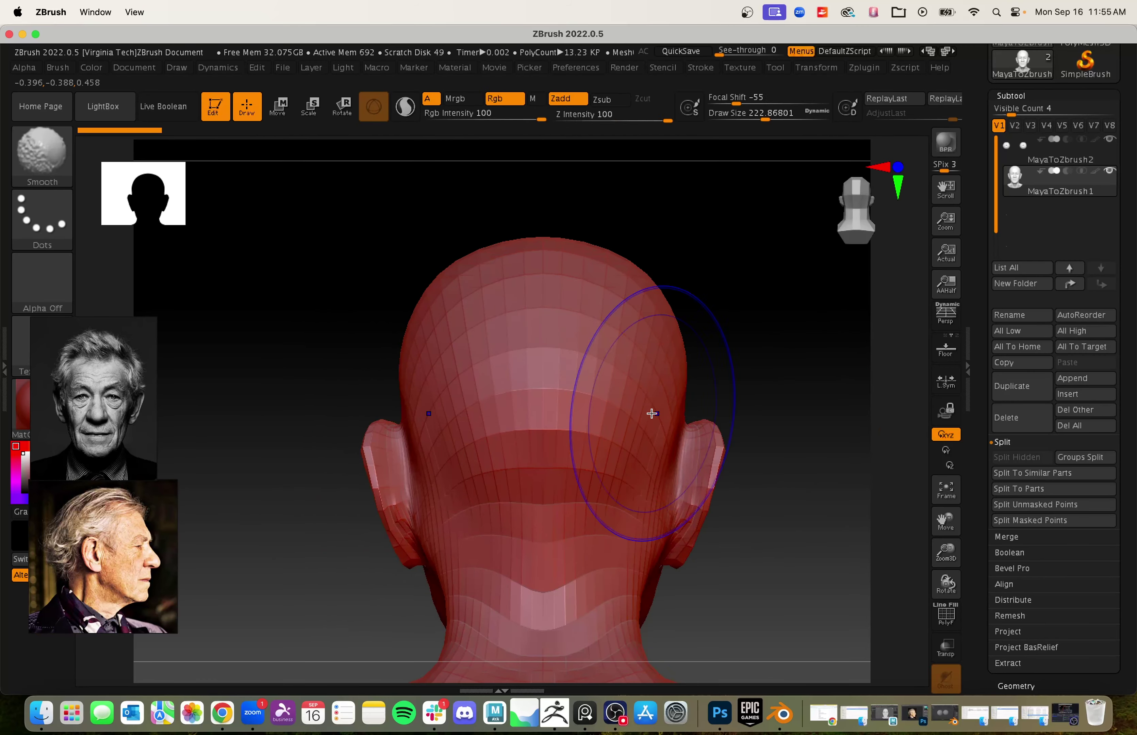
drag(812, 376, 846, 372)
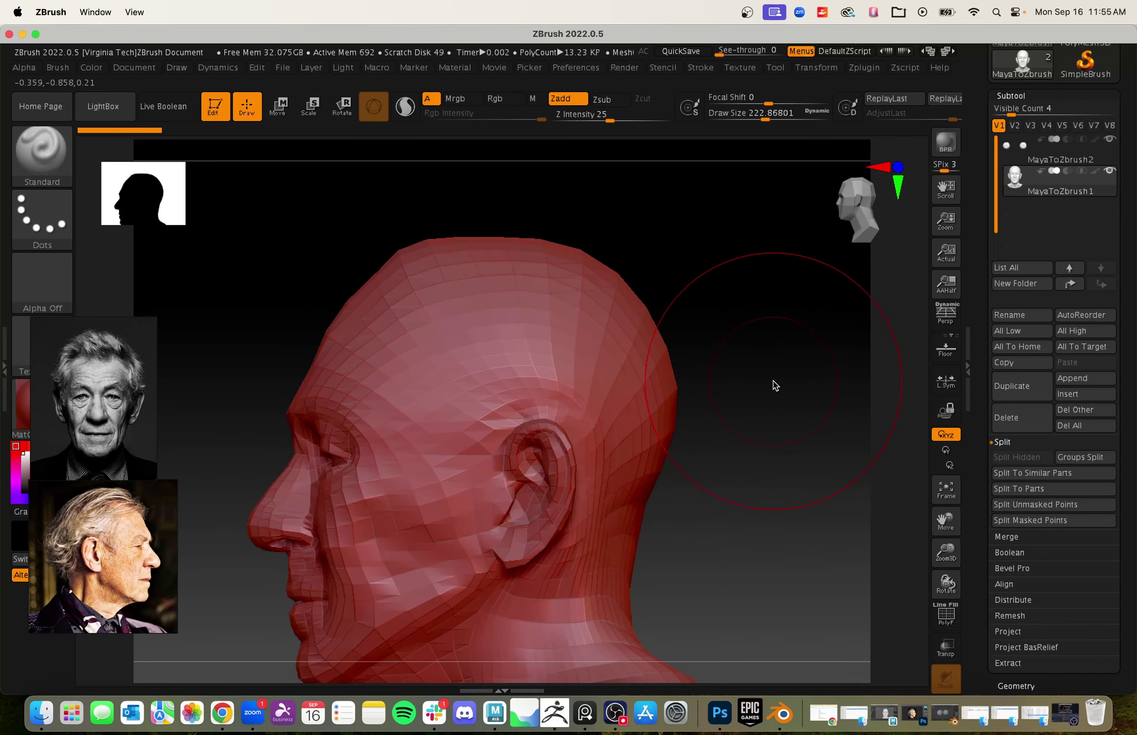
alt+drag(775, 385, 836, 391)
Step: Reshape the front of the skull's top in profile using the Move Topological brush at a Draw Size of about 344
key(b)
key(m)
key(t)
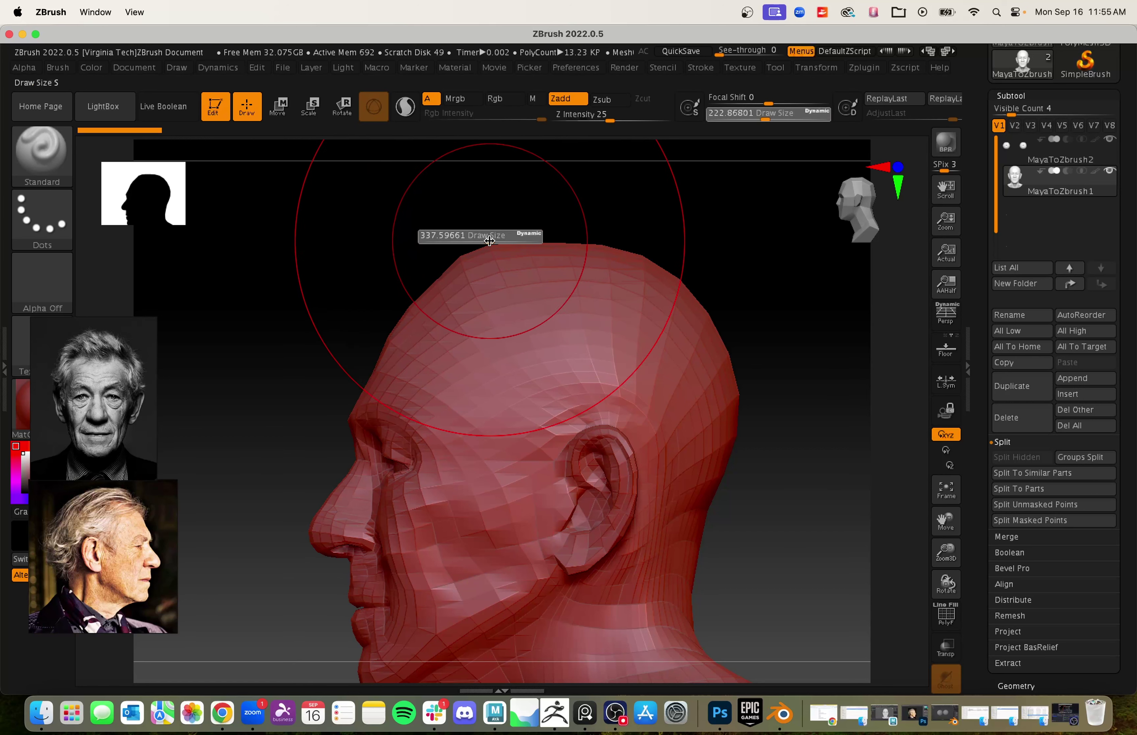
drag(472, 252, 474, 256)
drag(446, 300, 439, 300)
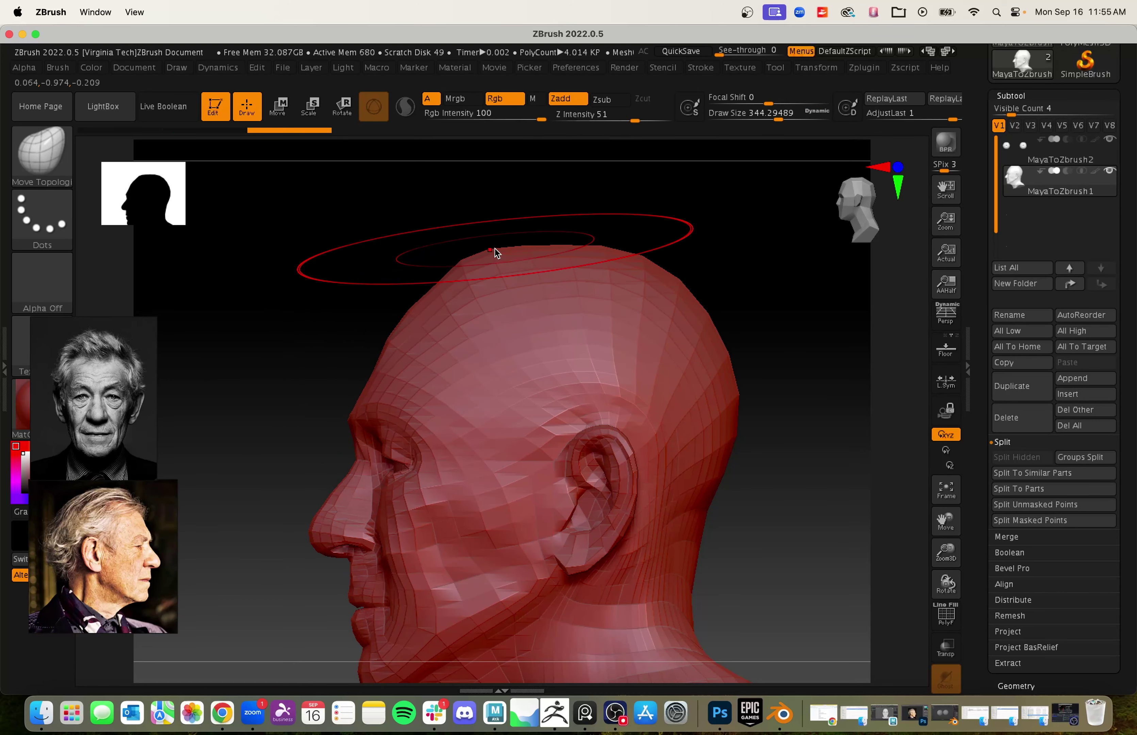
Step: Set the Draw Size to about 207 and lower the crown and upper forehead outline slightly in profile
key(s)
mouse_move(500, 249)
mouse_down()
mouse_move(482, 247)
mouse_move(444, 293)
mouse_up()
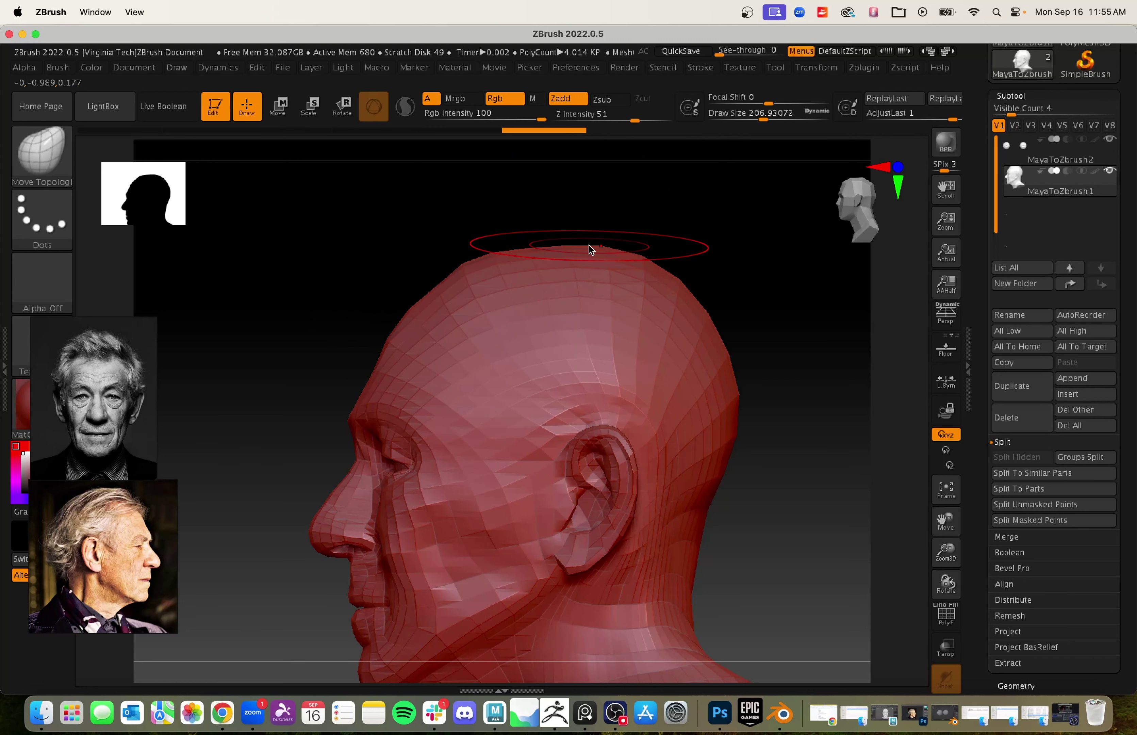
drag(589, 245, 587, 249)
click(592, 249)
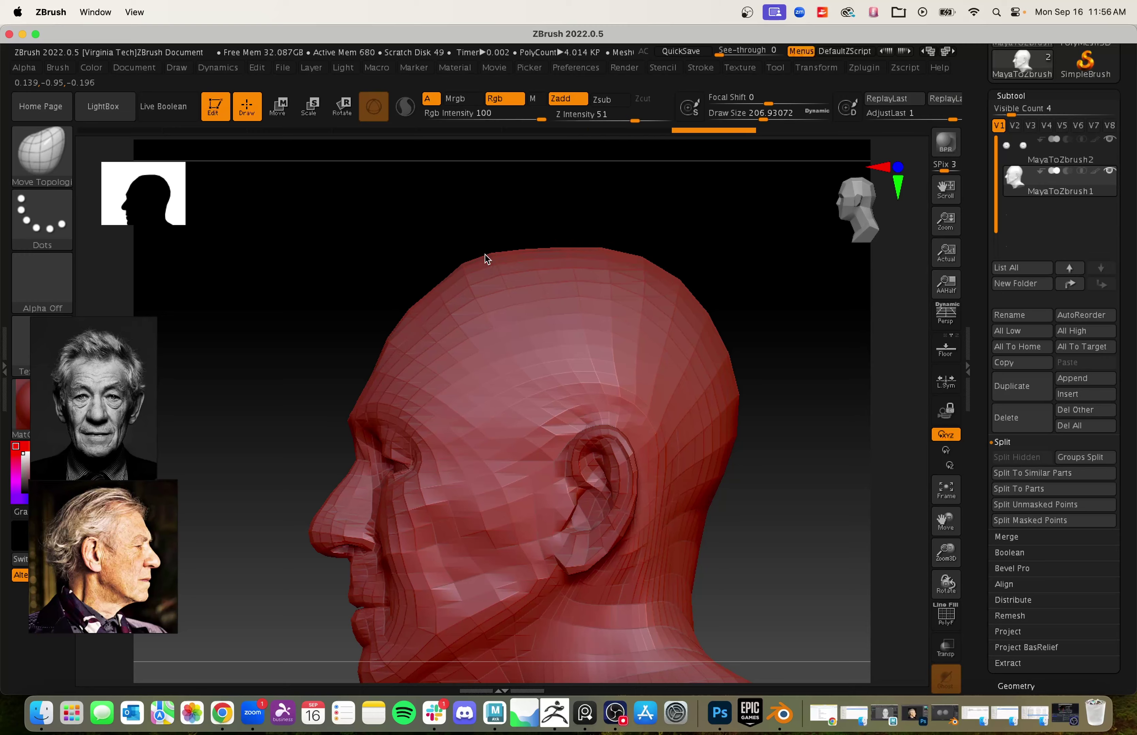
click(485, 254)
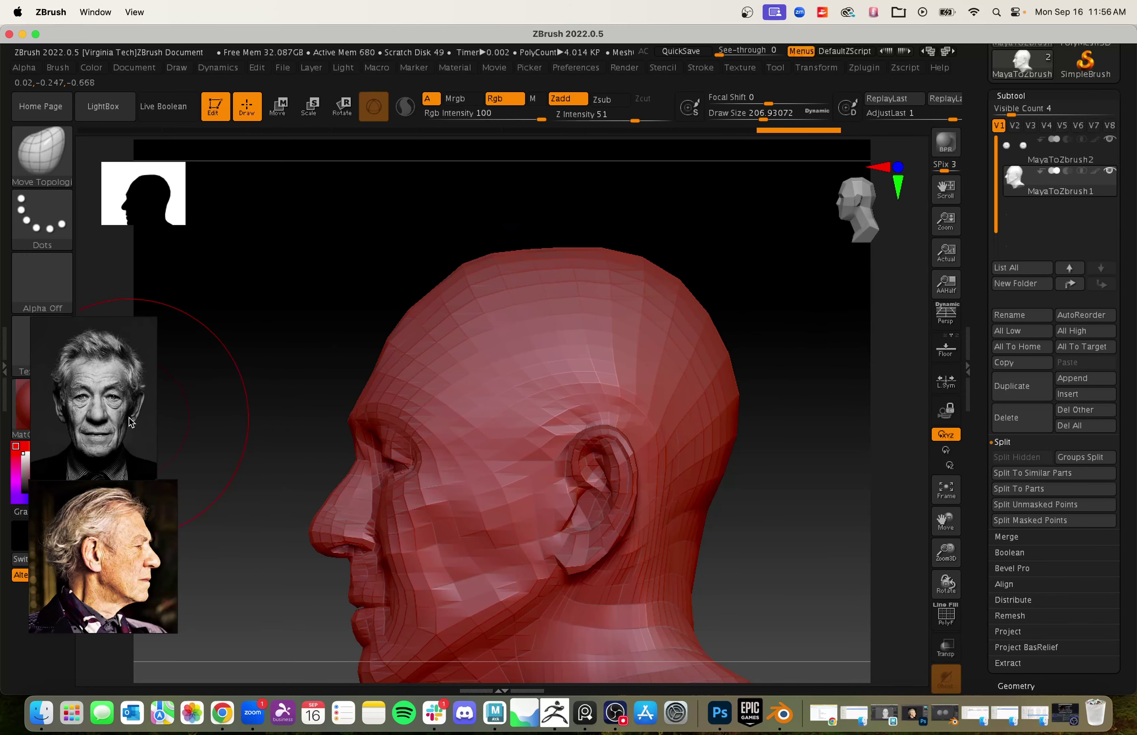
Step: Adjust the skull outline from the front, using Draw Sizes of about 324 and about 202
mouse_move(803, 507)
mouse_down()
mouse_move(838, 533)
mouse_move(797, 531)
mouse_move(775, 466)
mouse_move(757, 513)
mouse_move(744, 485)
mouse_move(790, 467)
mouse_up()
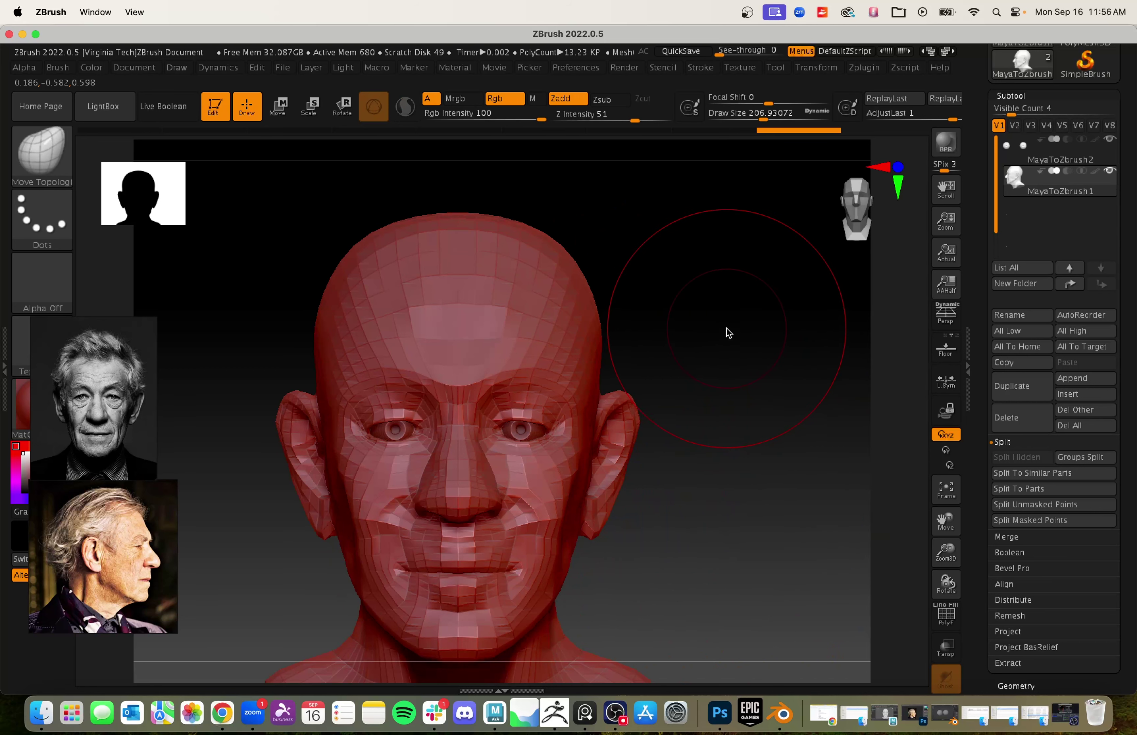
key(s)
drag(732, 329, 744, 331)
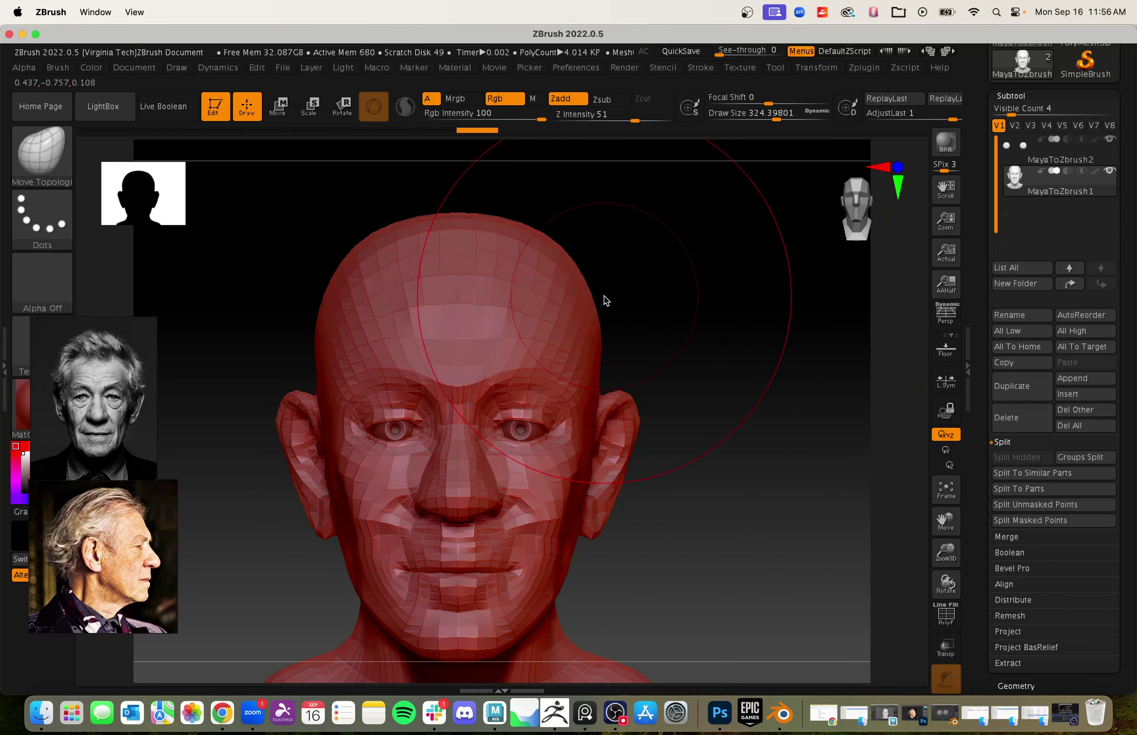
key(s)
drag(638, 302, 597, 301)
drag(748, 312, 665, 309)
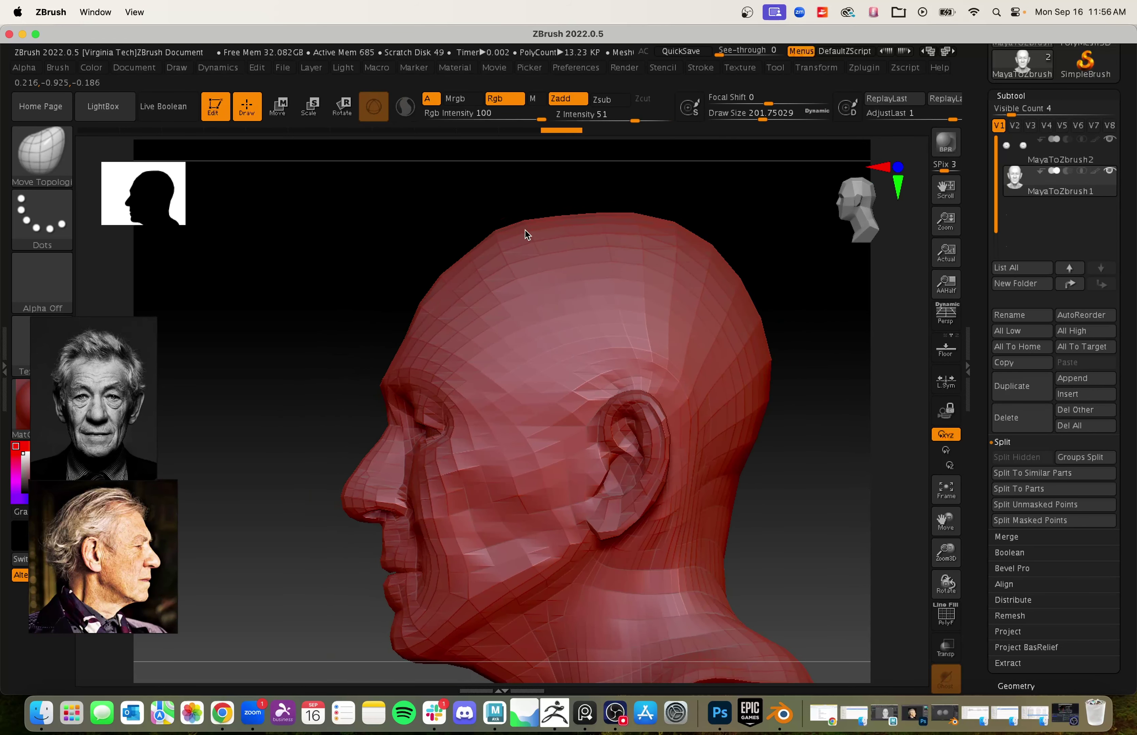
Step: Refine the curve from the upper forehead over the crown in profile with the Move Topological brush
drag(525, 231, 571, 224)
drag(723, 326, 726, 325)
mouse_move(816, 510)
alt+mouse_down()
mouse_move(761, 497)
mouse_move(725, 414)
mouse_move(749, 456)
mouse_move(721, 455)
mouse_move(749, 455)
mouse_move(764, 471)
alt+mouse_up()
drag(486, 286, 491, 284)
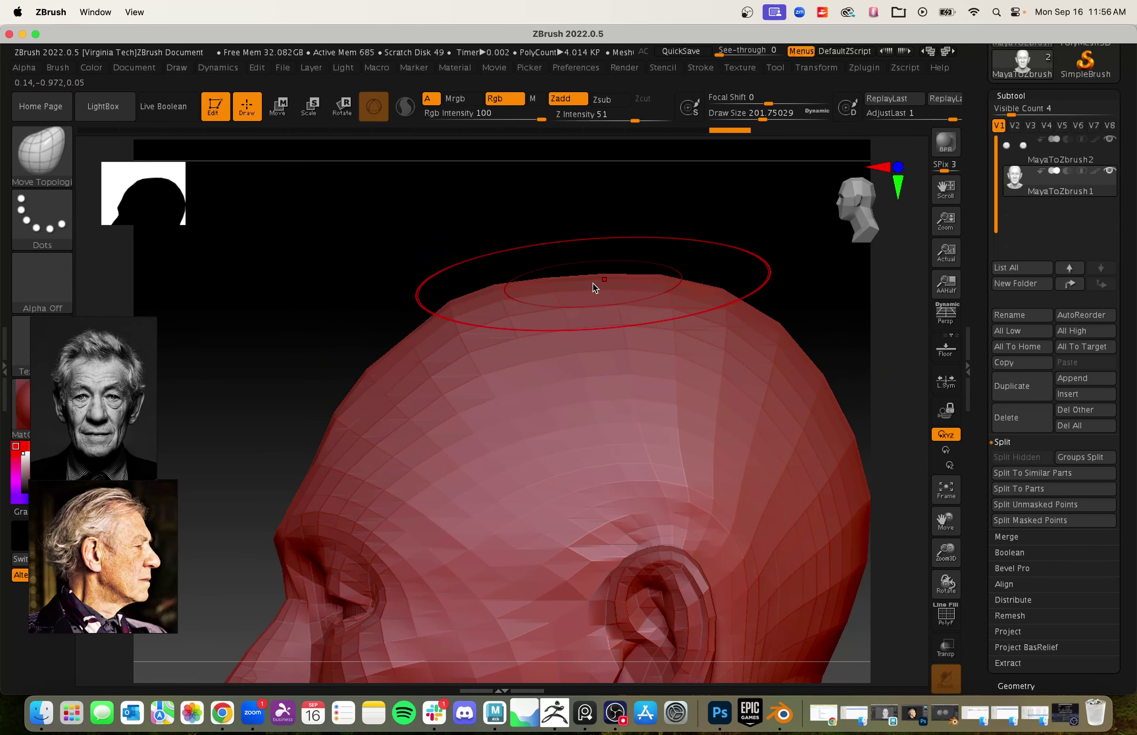
drag(394, 272, 470, 270)
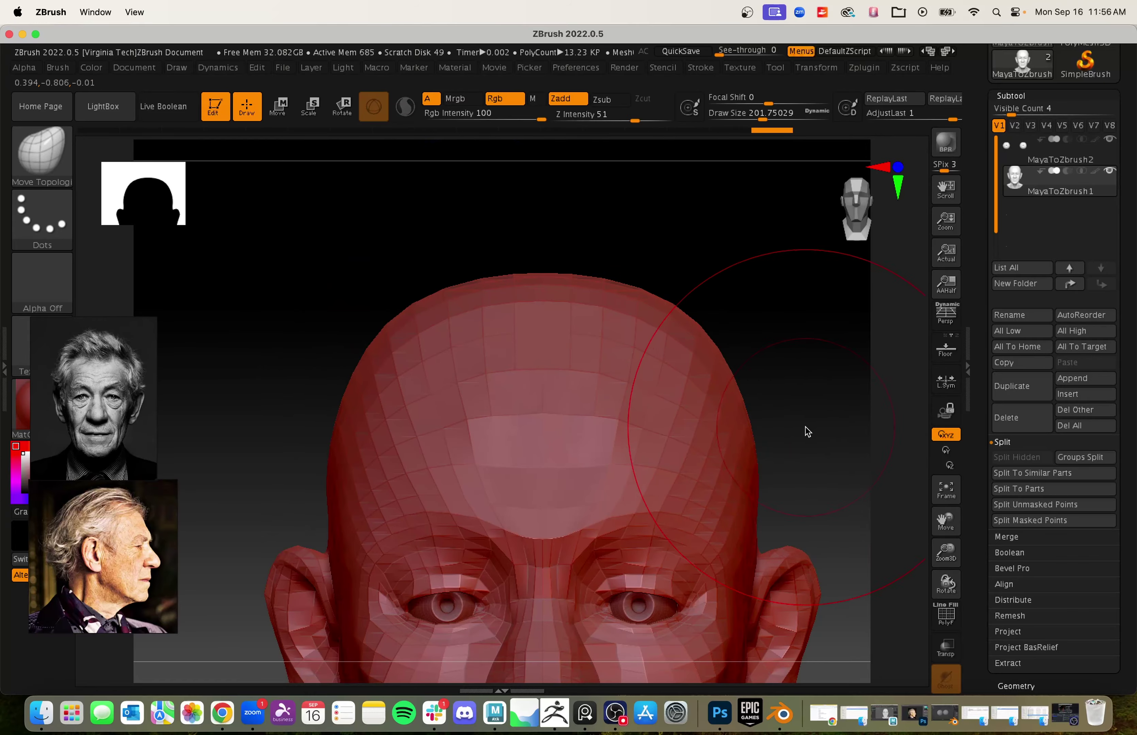
Step: Compare the reshaped skull with its original form in profile by scrubbing through the undo history, ending on the latest state
drag(808, 431, 752, 584)
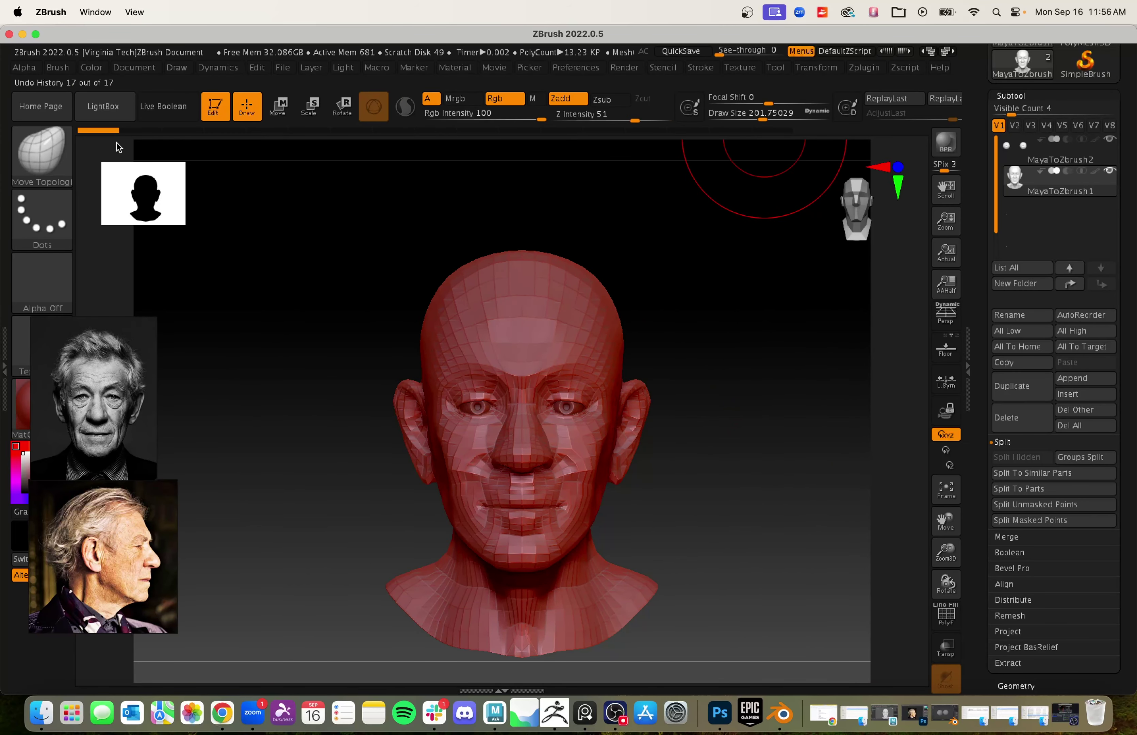
shift+drag(346, 300, 376, 270)
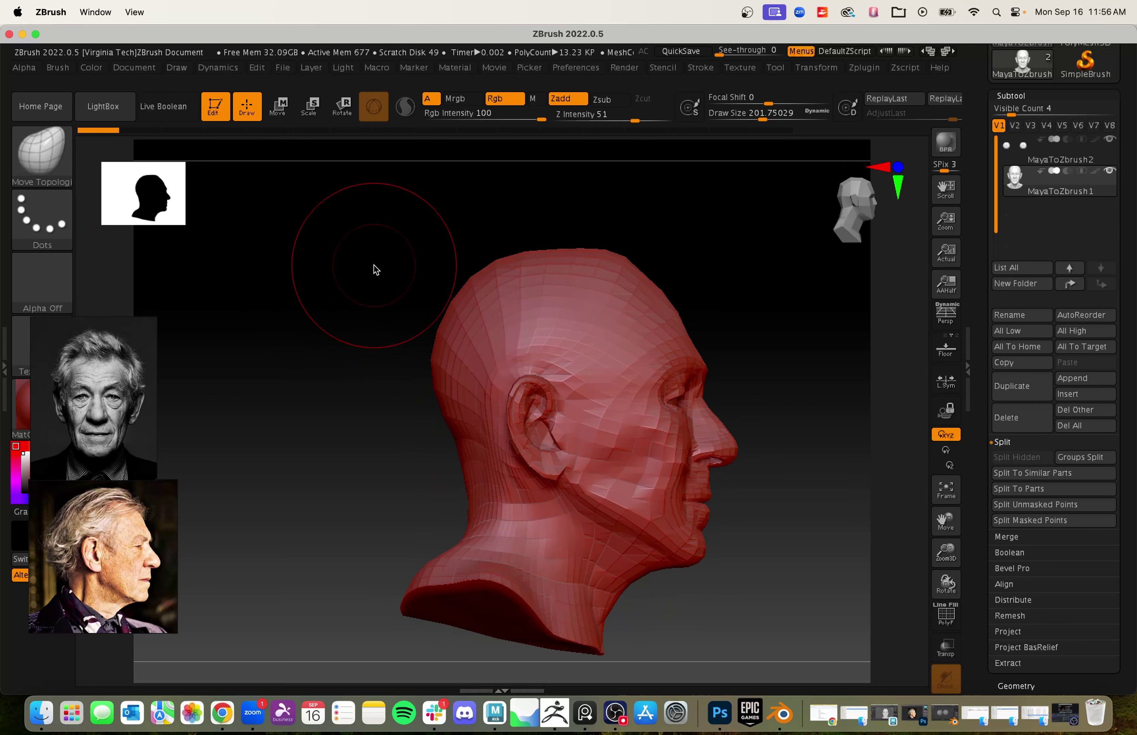
drag(114, 130, 476, 132)
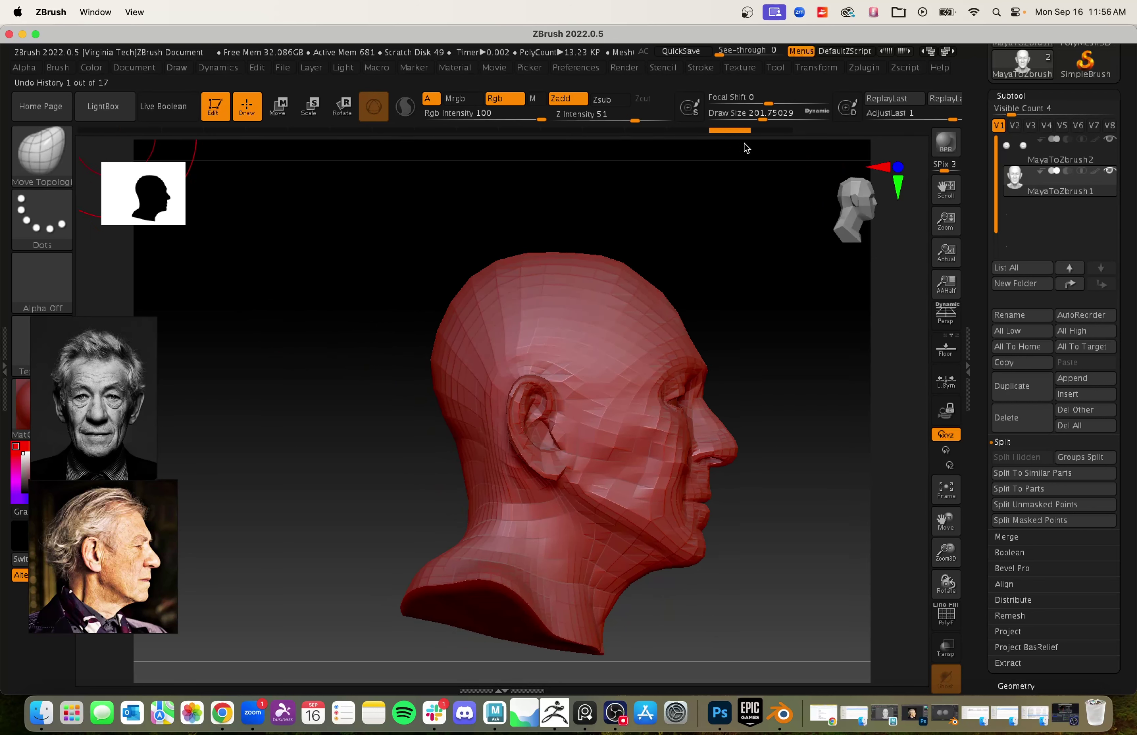
drag(784, 255, 781, 448)
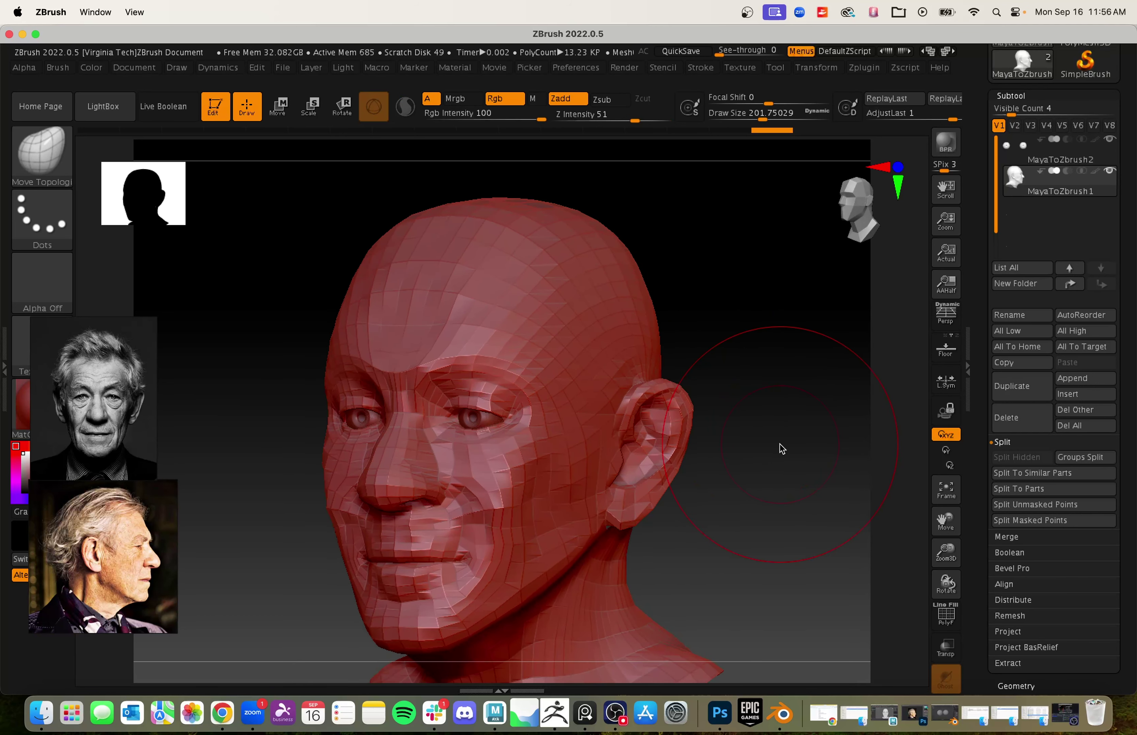
alt+drag(813, 541, 756, 513)
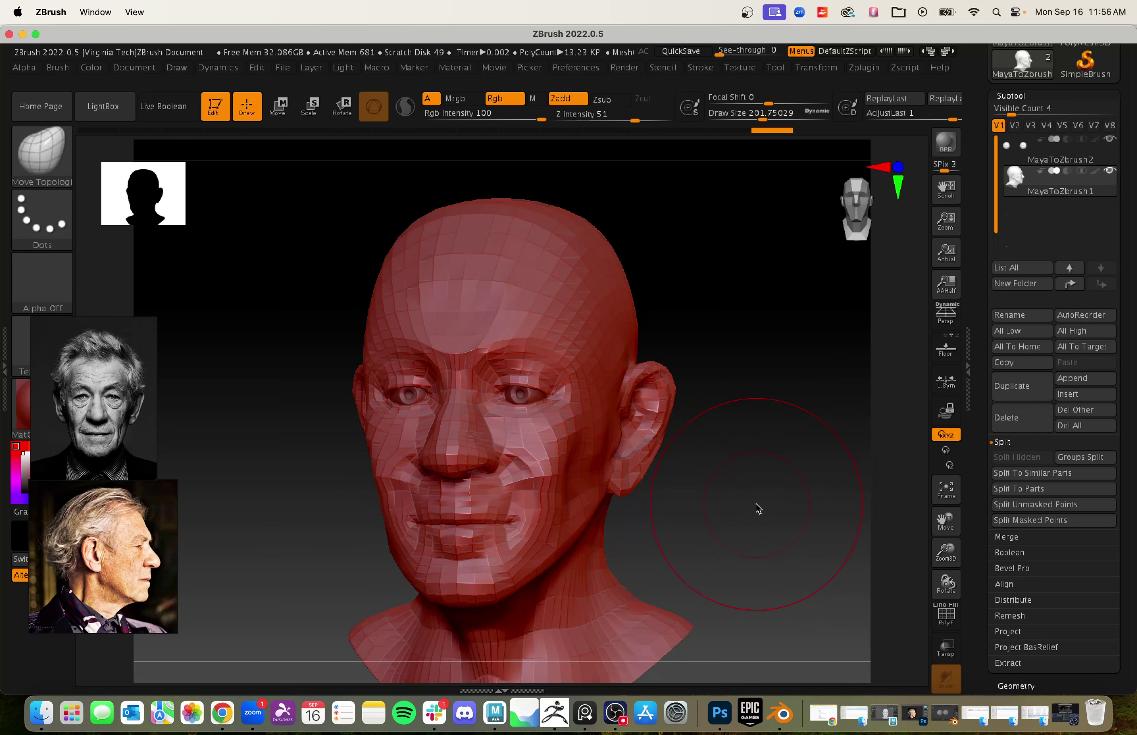
Step: Enlarge the front portrait to about twice its size, place it beside the head and return to ZBrush
click(112, 464)
drag(157, 318, 296, 161)
mouse_move(214, 268)
mouse_down()
mouse_move(174, 346)
mouse_move(183, 343)
mouse_move(196, 317)
mouse_move(173, 332)
mouse_up()
click(754, 535)
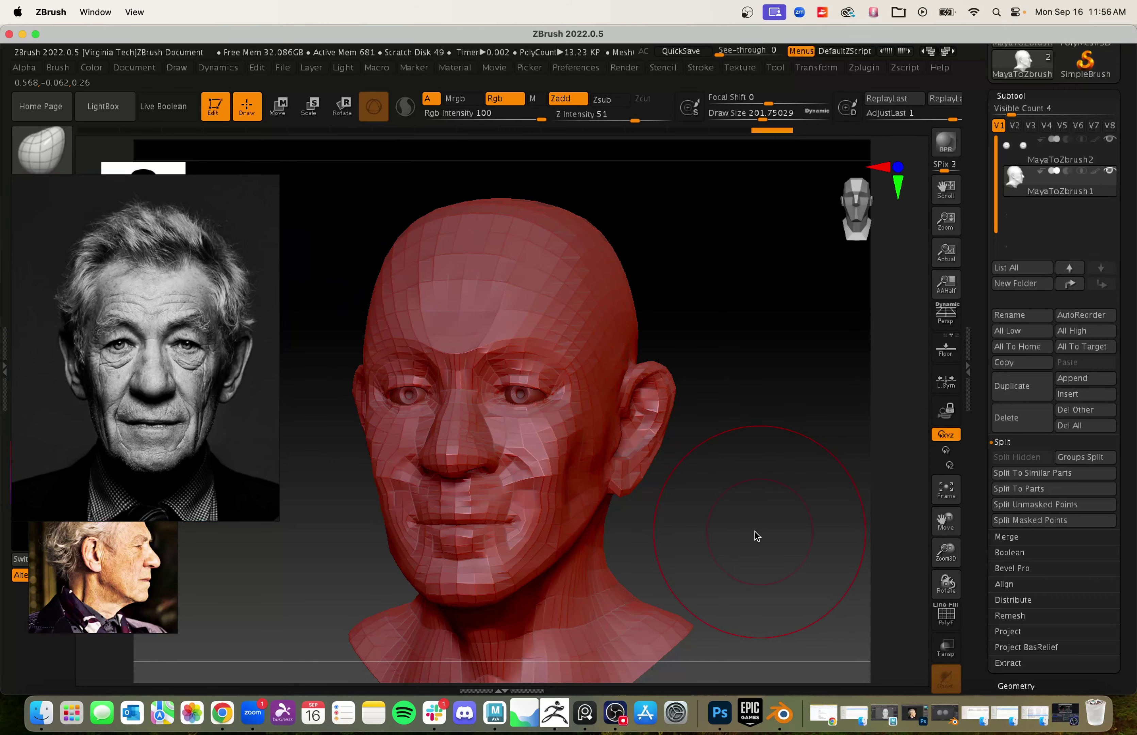
Step: Reduce the Draw Size to about 128 and shift the enlarged front portrait slightly lower beside the head
mouse_move(754, 535)
mouse_down()
mouse_move(735, 520)
mouse_move(769, 517)
mouse_move(784, 531)
mouse_move(686, 524)
mouse_up()
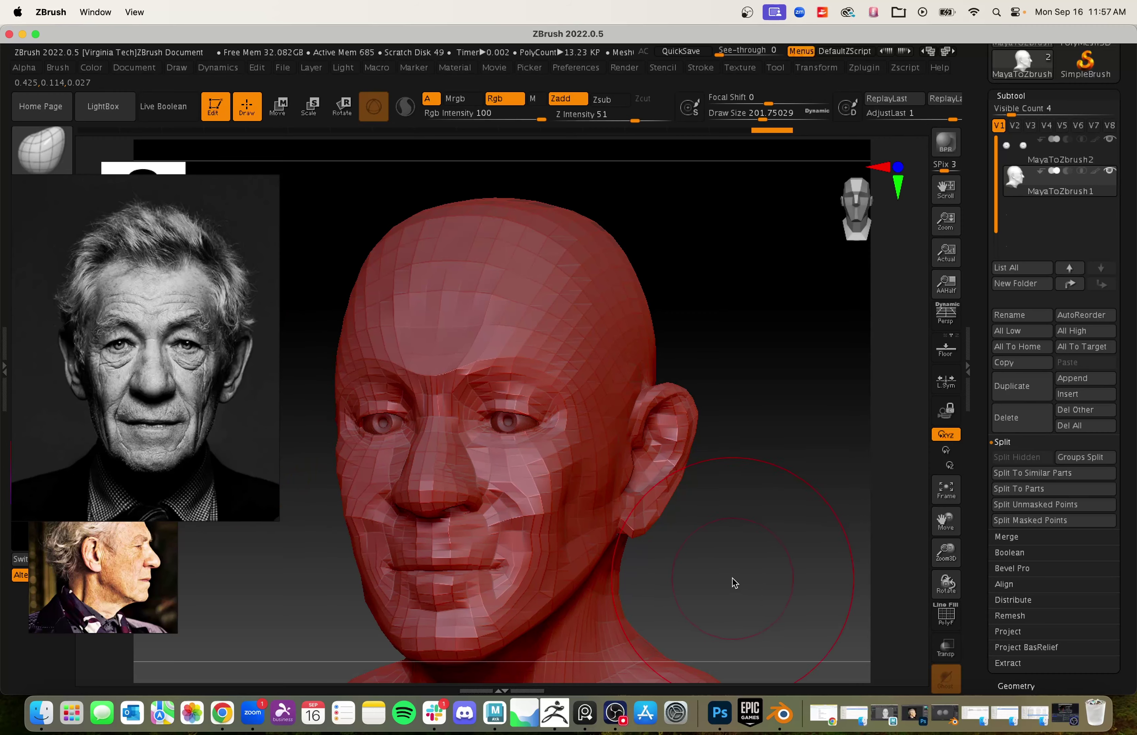
mouse_move(733, 584)
mouse_down()
mouse_move(731, 520)
mouse_move(633, 474)
mouse_move(698, 535)
mouse_move(723, 539)
mouse_move(702, 522)
mouse_up()
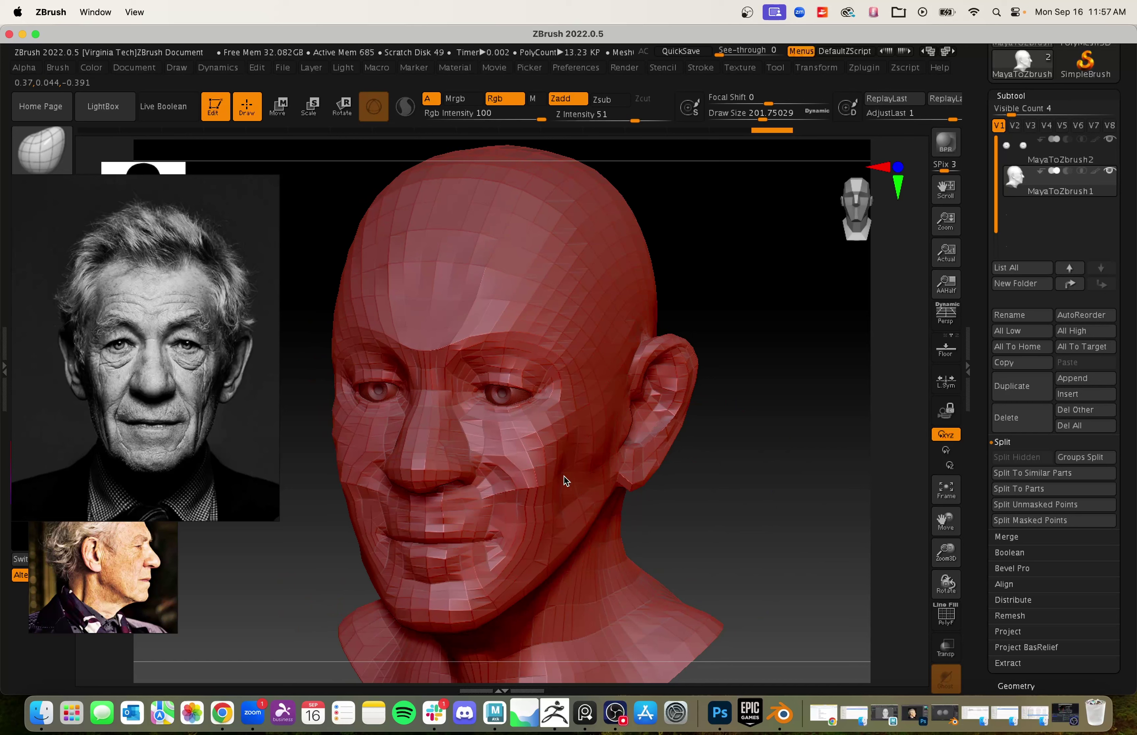
key(s)
drag(571, 473, 560, 473)
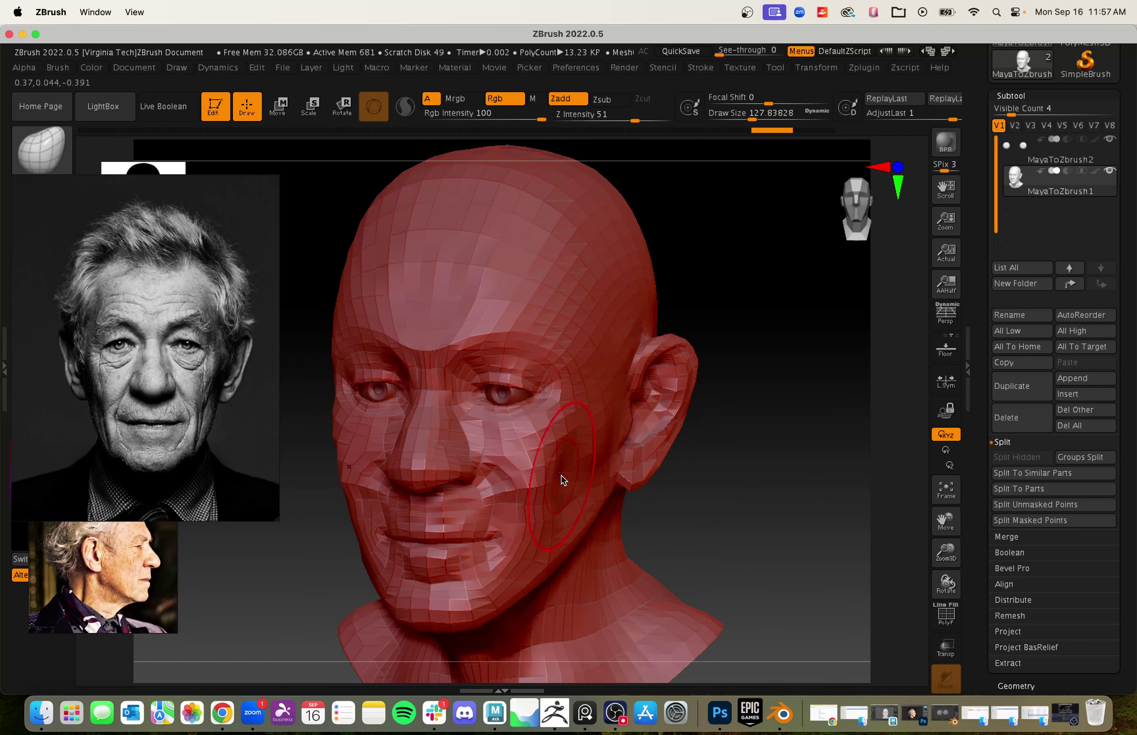
drag(152, 199, 151, 249)
click(810, 530)
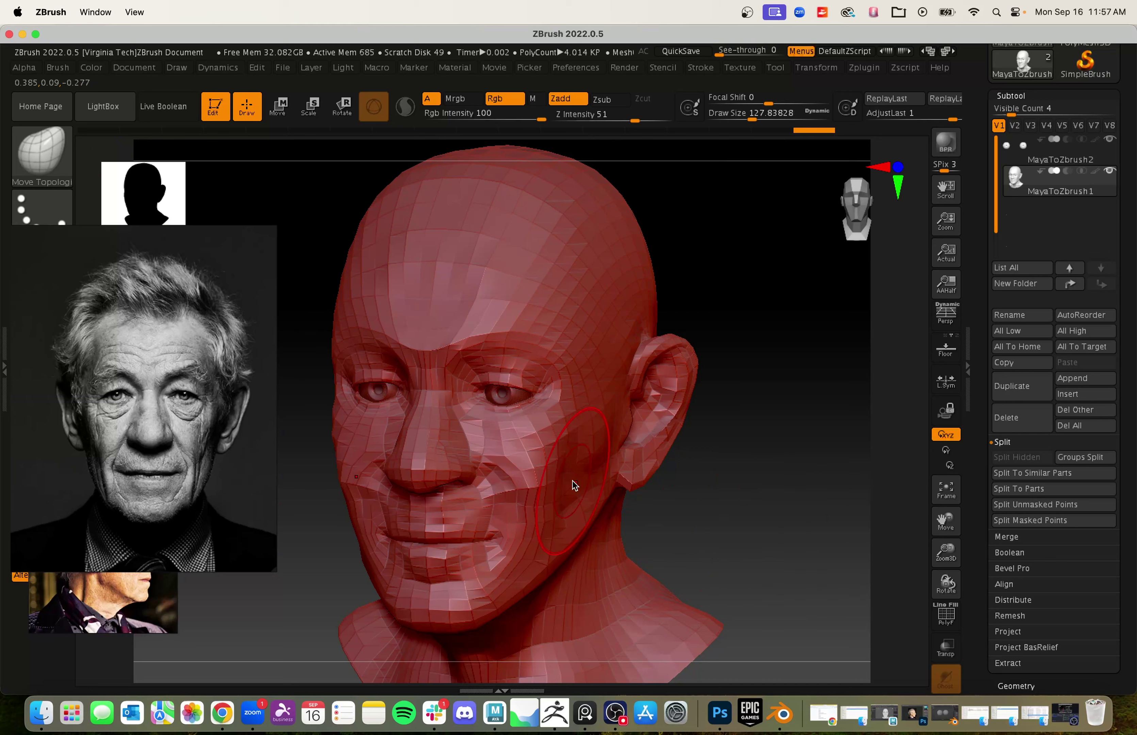
Step: Reshape and smooth the cheeks between cheekbone and jaw to follow the front portrait, checking the change from several angles
mouse_move(598, 495)
mouse_down()
mouse_move(715, 520)
mouse_move(673, 524)
mouse_up()
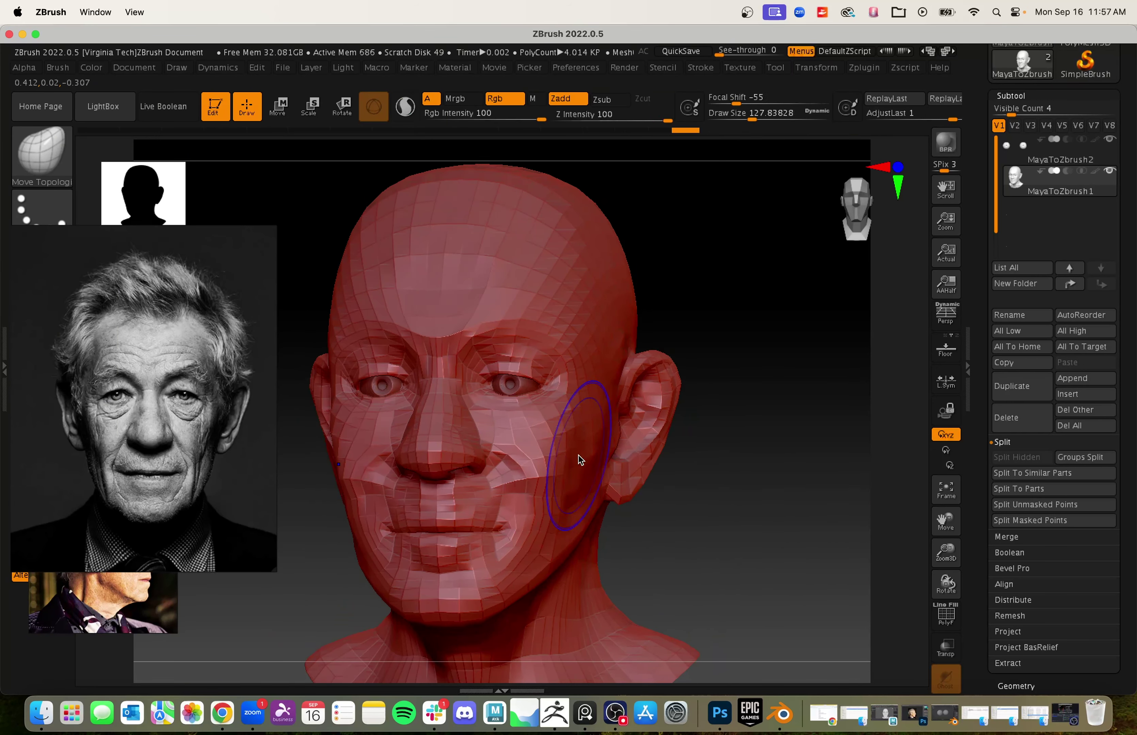
shift+drag(578, 455, 586, 493)
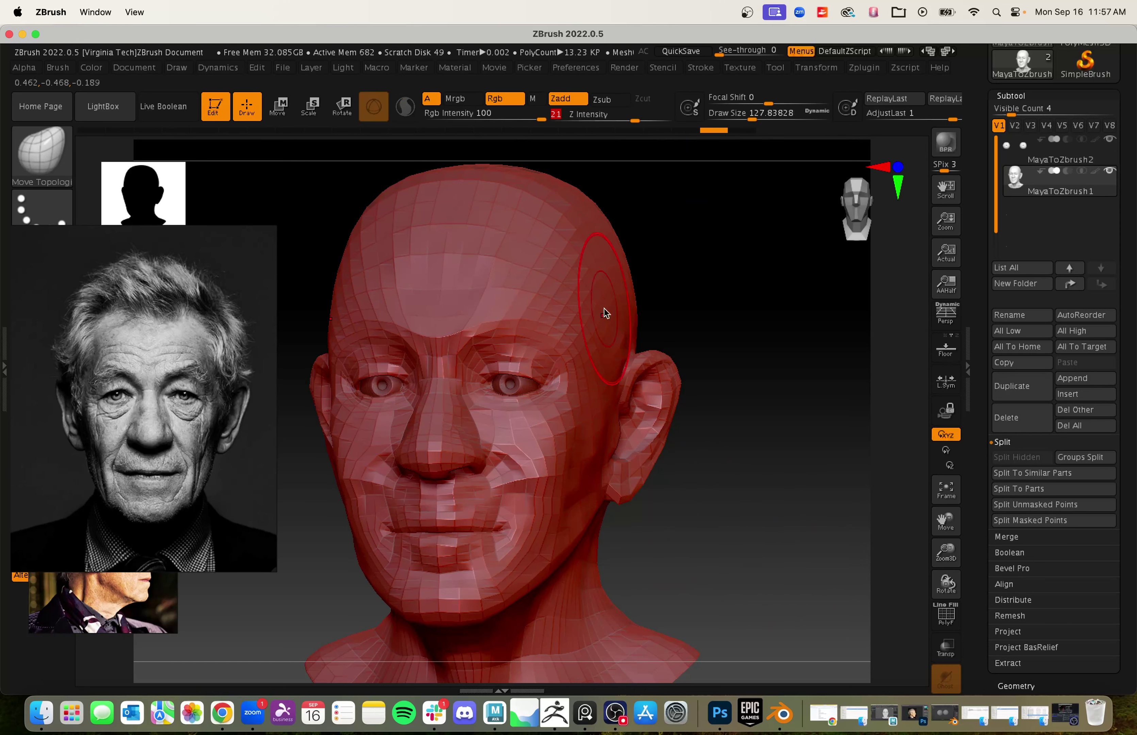
shift+drag(573, 471, 571, 480)
mouse_move(770, 535)
mouse_down()
mouse_move(724, 535)
mouse_move(736, 508)
mouse_up()
shift+drag(603, 472, 628, 522)
mouse_move(765, 532)
mouse_down()
mouse_move(825, 533)
mouse_move(751, 558)
mouse_move(726, 297)
mouse_up()
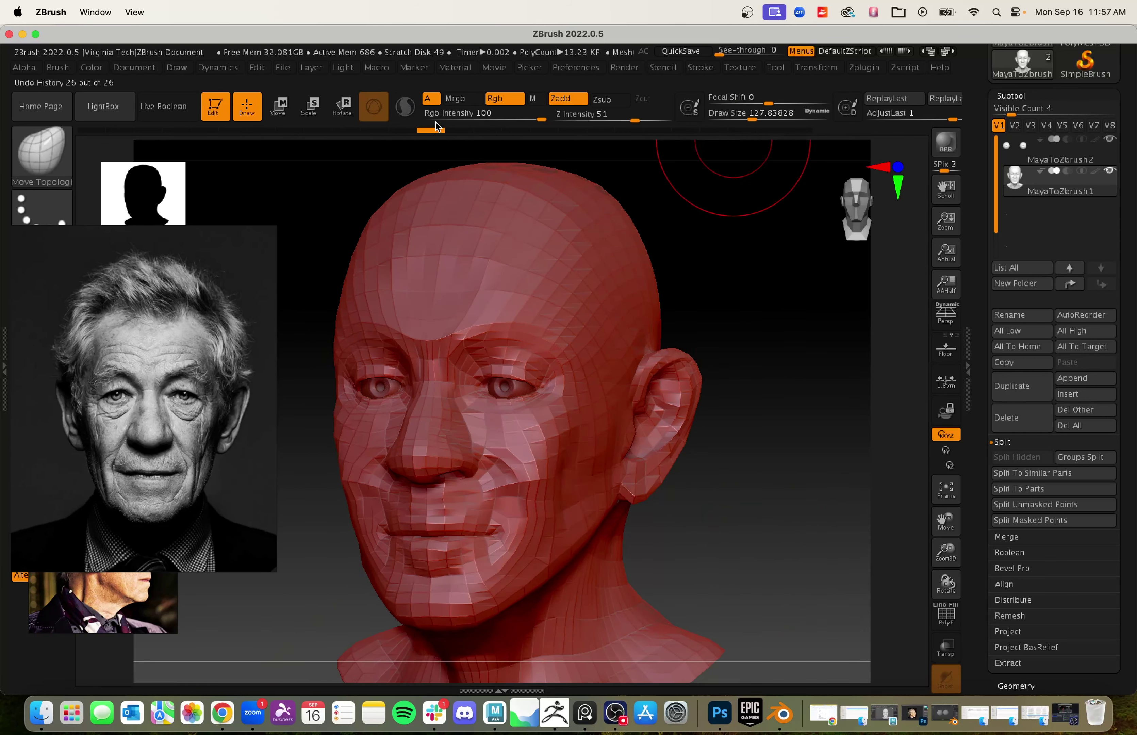
drag(706, 503, 716, 505)
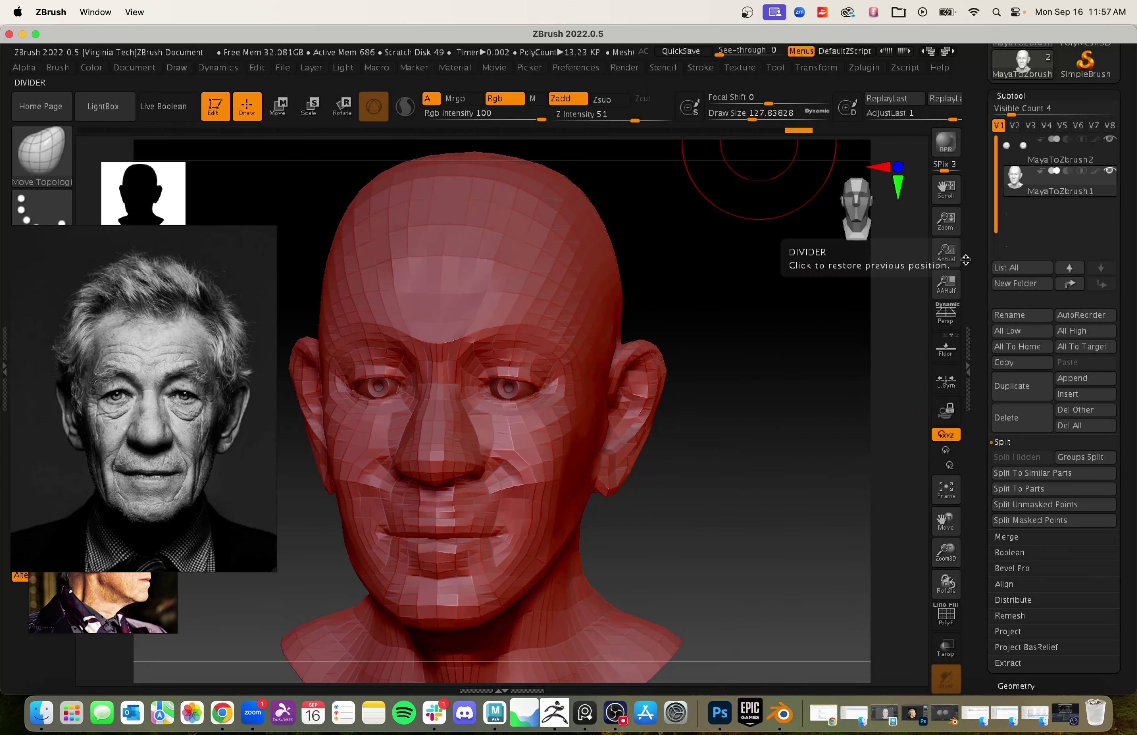
Step: Reshape the lower cheeks and jawline with the Move Topological brush, working from front, three-quarter and underside views
drag(782, 515, 621, 507)
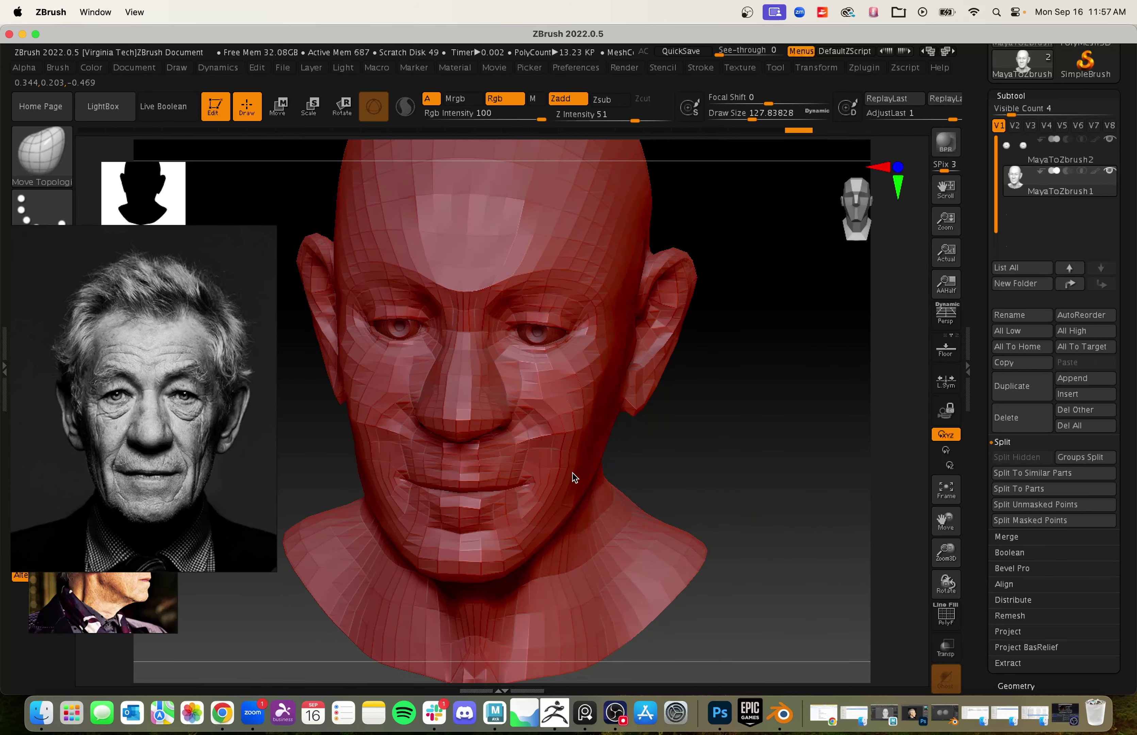
mouse_move(723, 482)
mouse_down()
mouse_move(744, 419)
mouse_move(727, 418)
mouse_move(742, 452)
mouse_move(562, 531)
mouse_up()
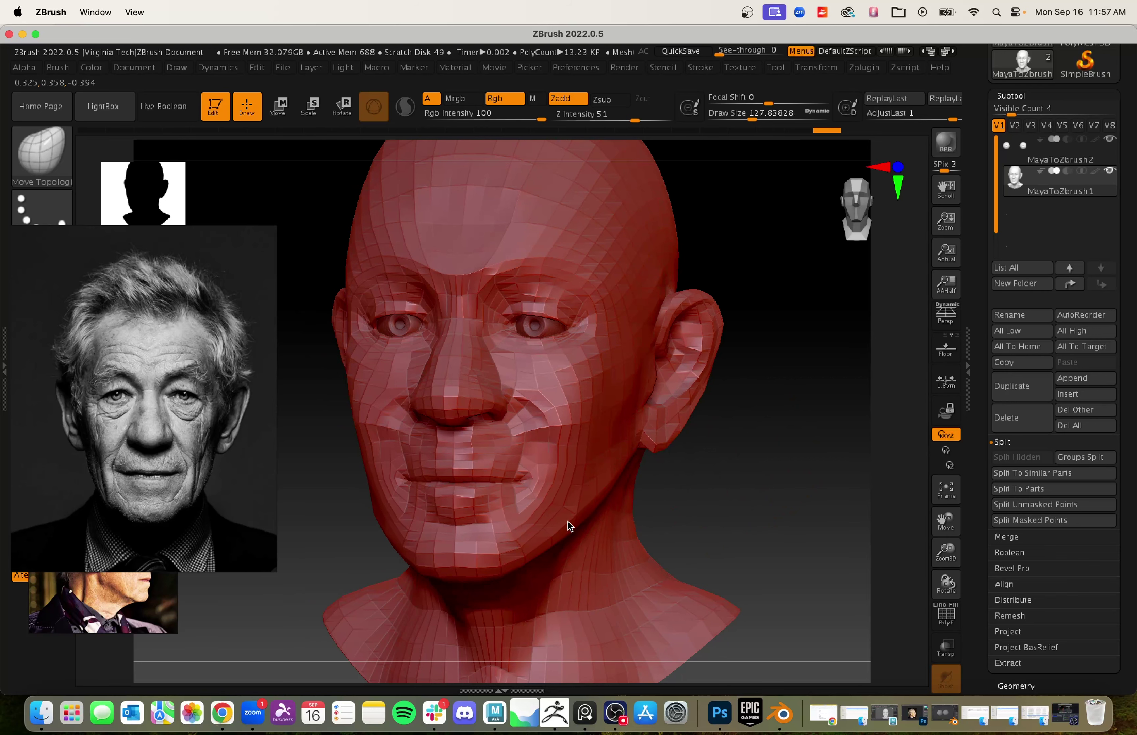
drag(686, 500, 553, 547)
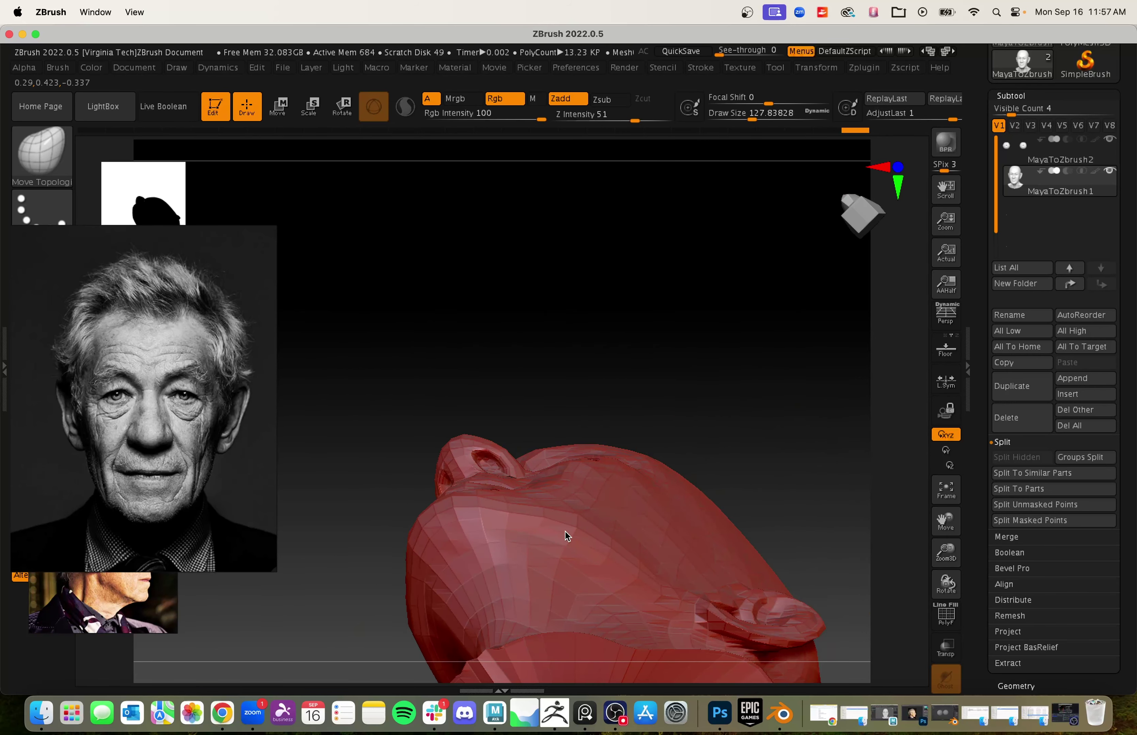
mouse_move(541, 362)
mouse_down()
mouse_move(547, 352)
mouse_move(532, 434)
mouse_move(584, 523)
mouse_move(719, 484)
mouse_move(731, 511)
mouse_move(748, 480)
mouse_move(777, 508)
mouse_move(777, 529)
mouse_move(655, 547)
mouse_up()
click(510, 500)
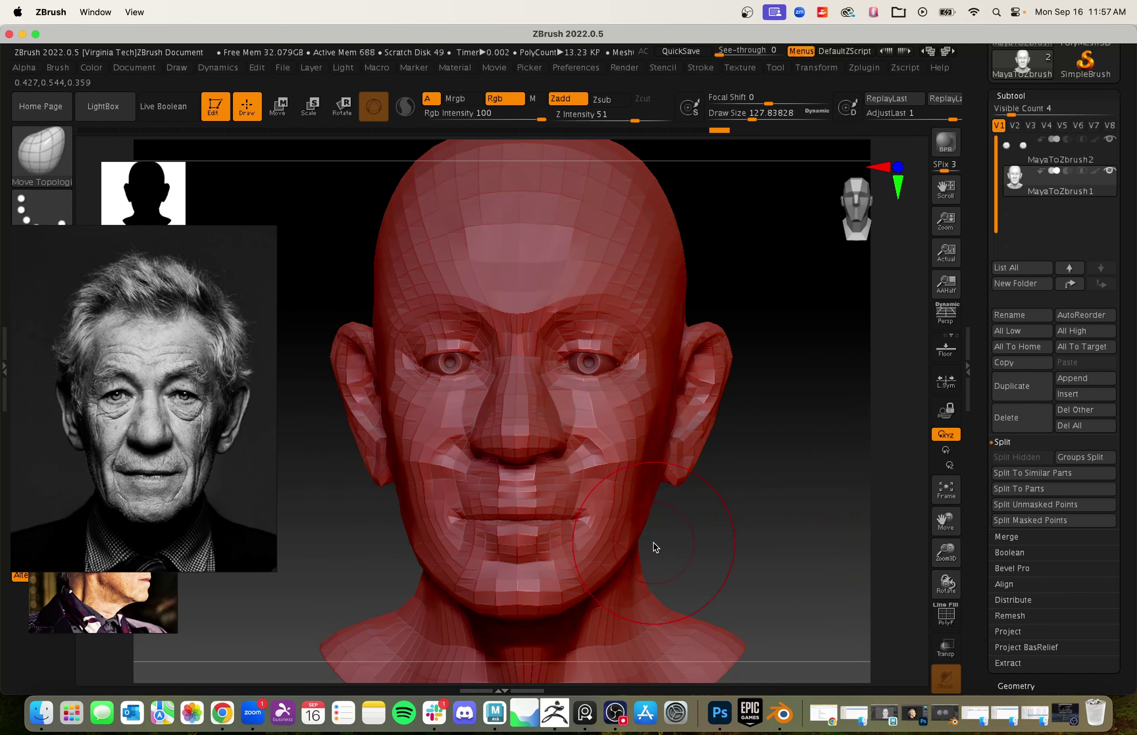
Step: Adjust the brow and nose bridge with the Move Topological brush, working from front, profile and three-quarter views
mouse_move(773, 533)
mouse_down()
mouse_move(751, 525)
mouse_move(769, 505)
mouse_move(774, 555)
mouse_move(806, 505)
mouse_move(782, 506)
mouse_up()
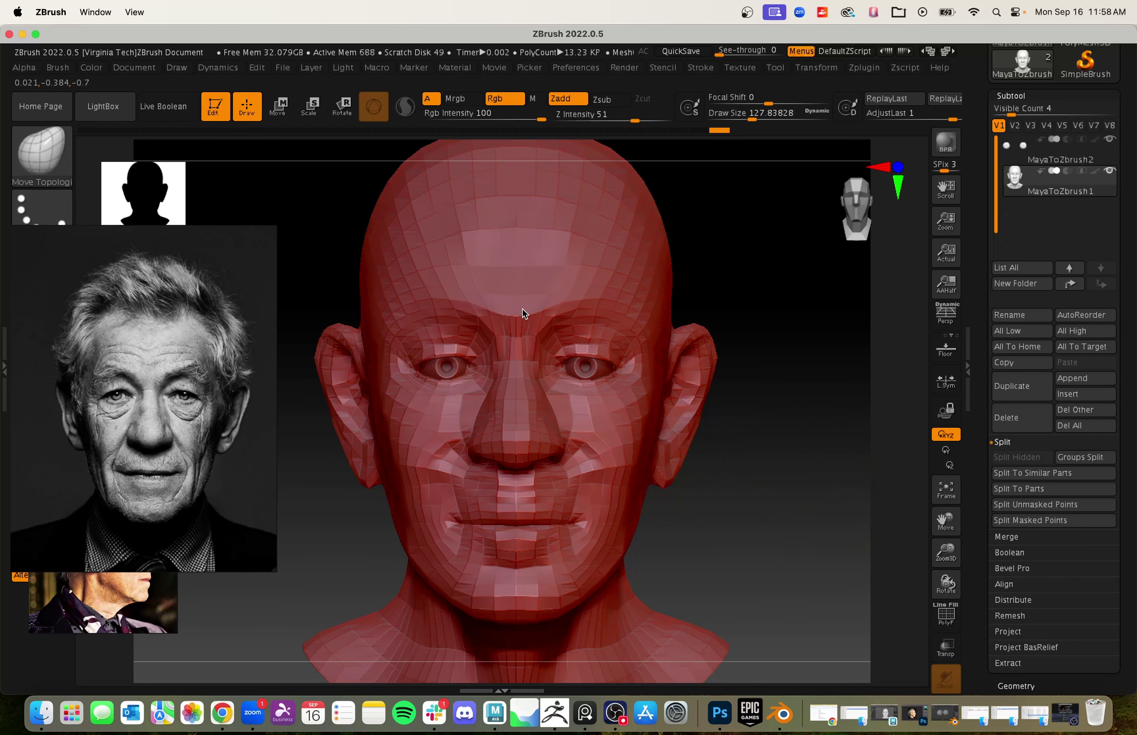
drag(823, 528, 779, 450)
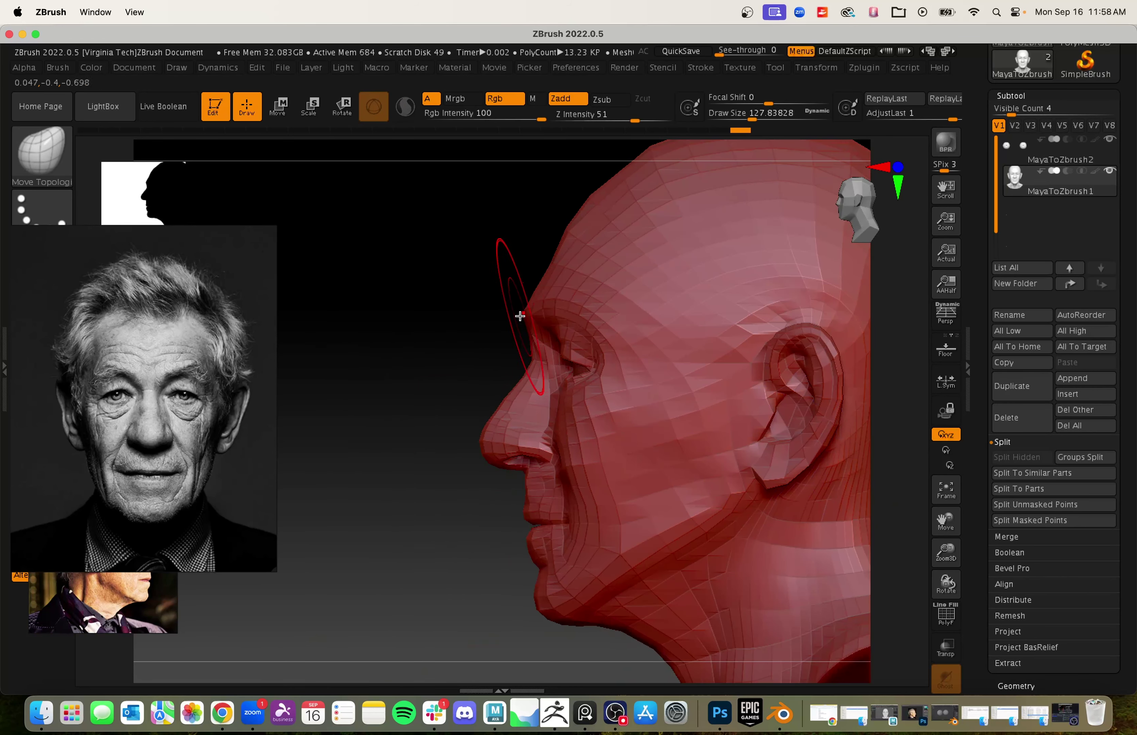
drag(399, 424, 669, 523)
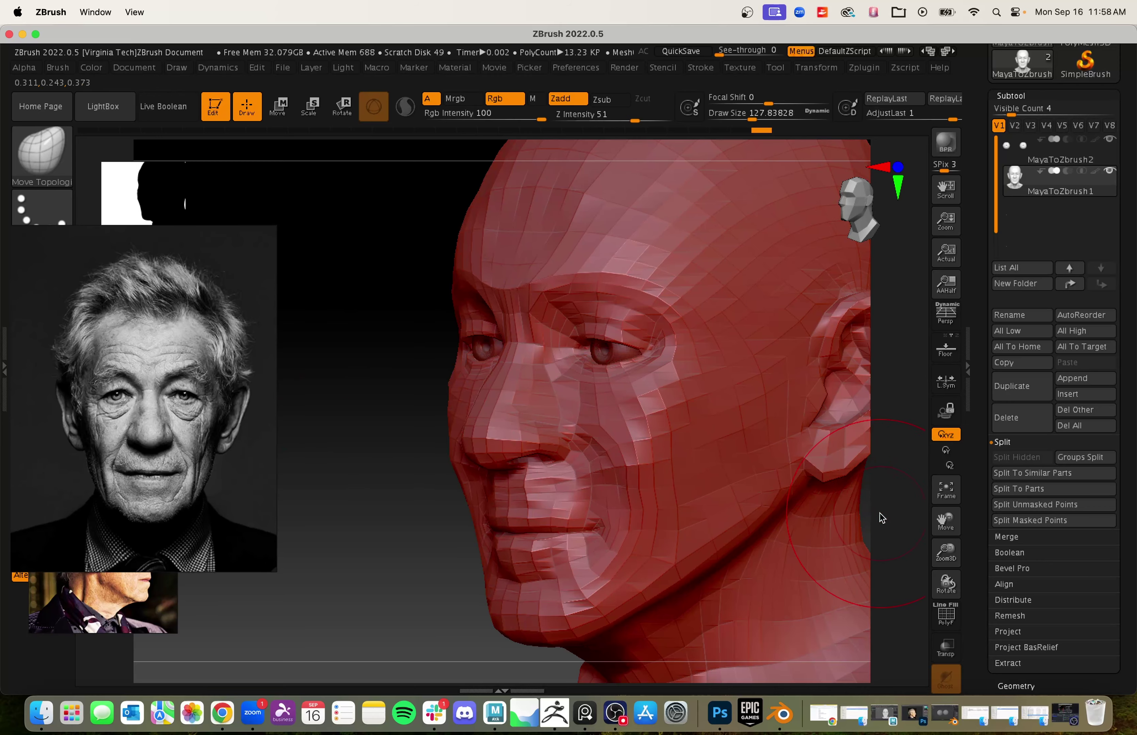
mouse_move(881, 518)
mouse_down()
mouse_move(843, 478)
mouse_move(807, 487)
mouse_move(869, 477)
mouse_move(742, 505)
mouse_up()
mouse_move(759, 537)
mouse_down()
mouse_move(797, 465)
mouse_move(775, 472)
mouse_up()
Step: Reduce the Draw Size to about 44 and smooth the area between the nose and upper lip
key(s)
key(shift)
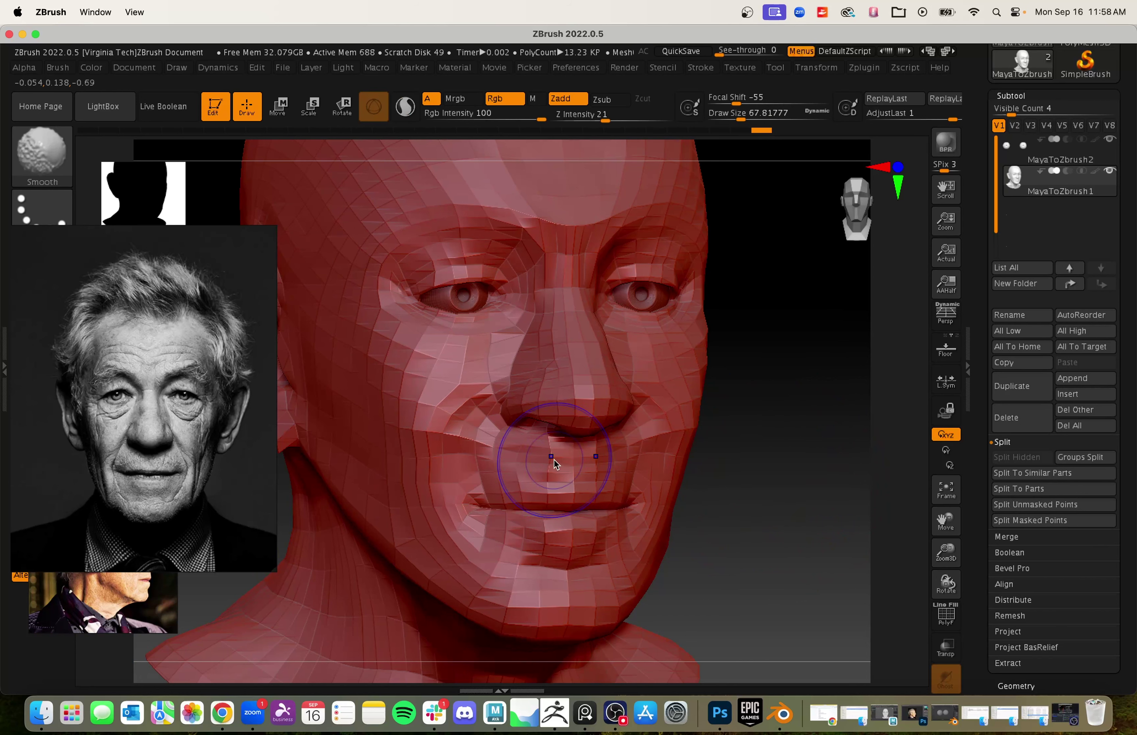
key(s)
drag(816, 496, 807, 494)
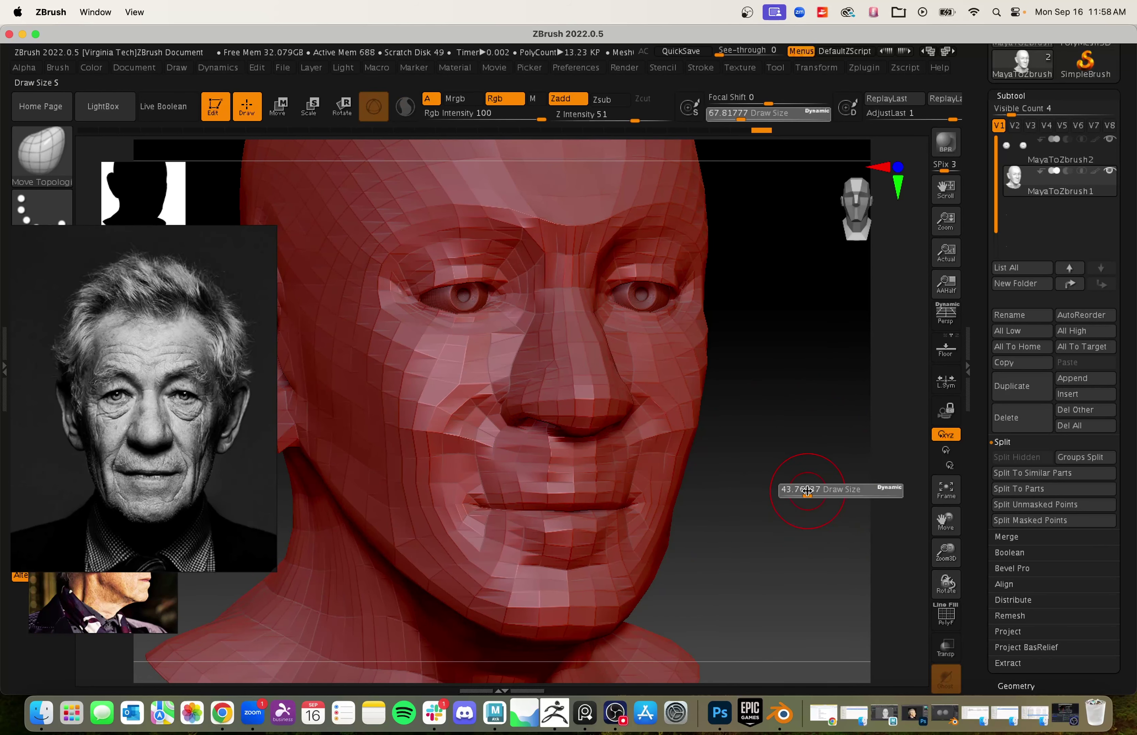
shift+drag(502, 462, 543, 458)
drag(792, 531, 731, 521)
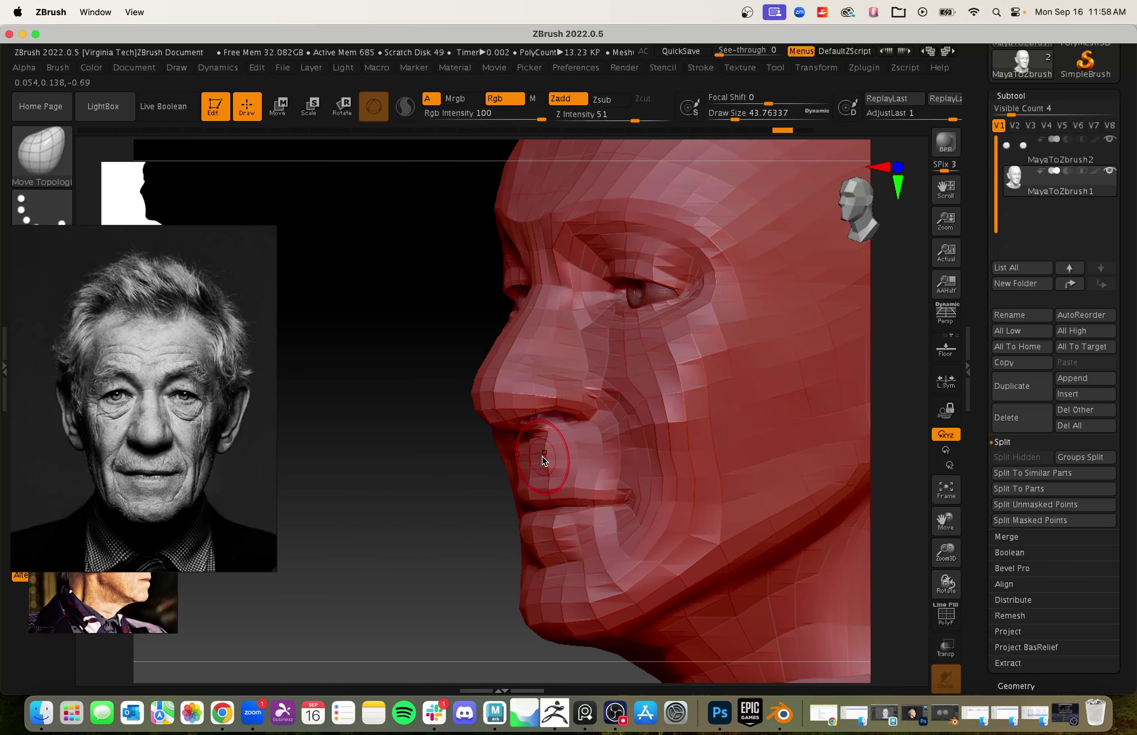
Step: Reshape the upper lip's contour in profile and smooth the area above the mouth from the front
drag(424, 517, 688, 530)
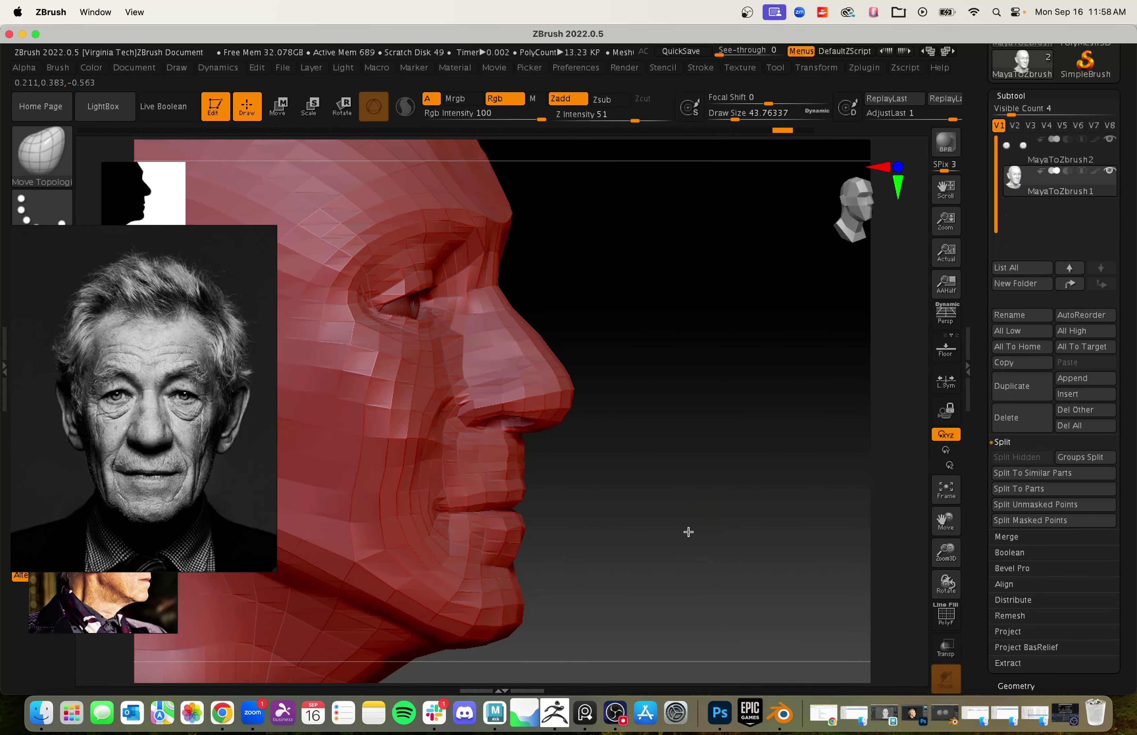
drag(521, 453, 522, 472)
drag(801, 497, 590, 485)
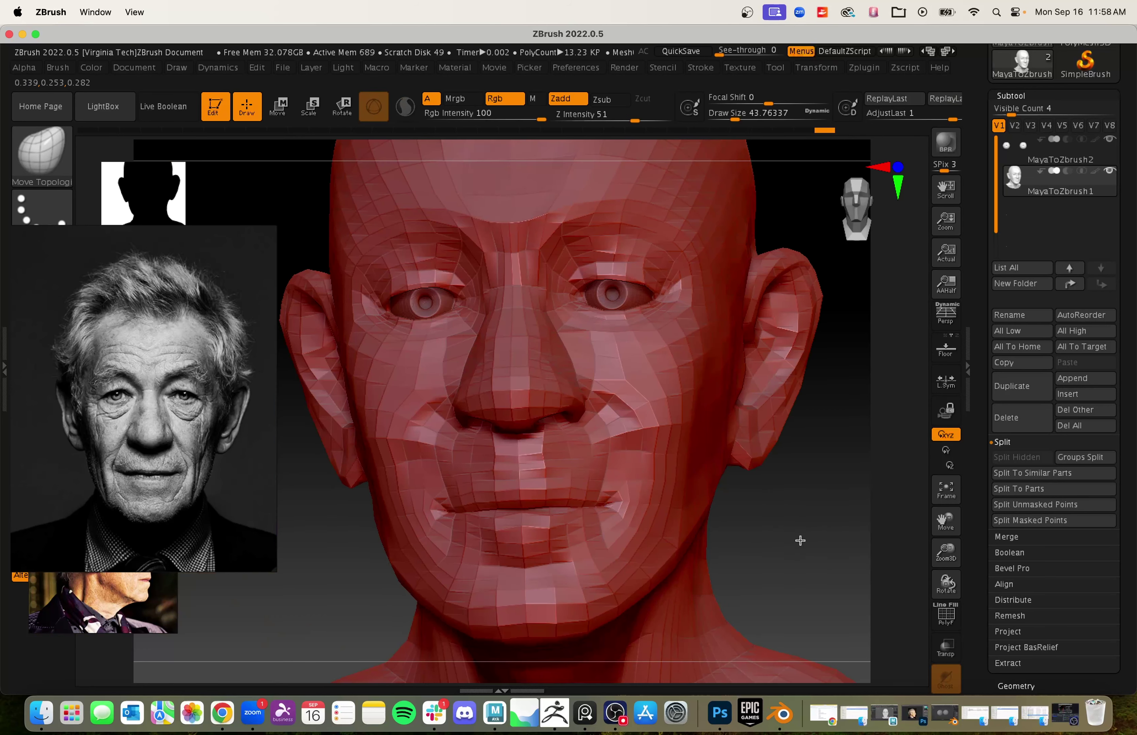
alt+drag(801, 541, 758, 528)
shift+drag(528, 466, 543, 470)
mouse_move(827, 545)
alt+mouse_down()
mouse_move(752, 520)
mouse_move(682, 452)
alt+mouse_up()
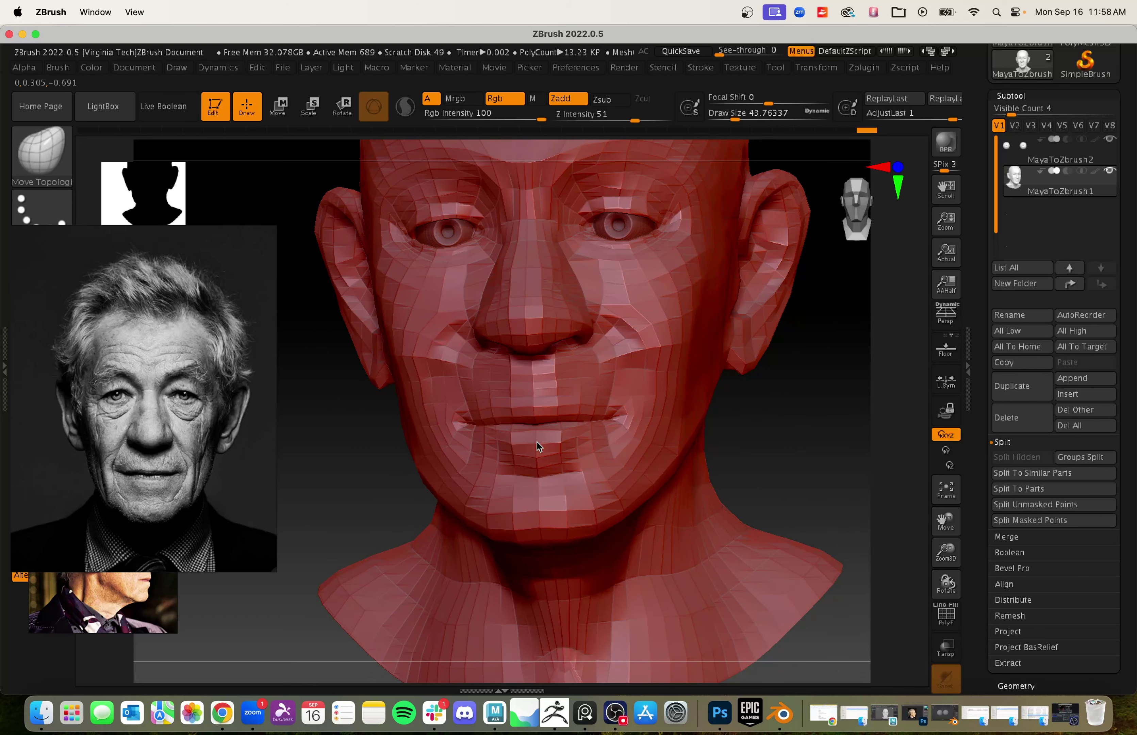
Step: Move the front portrait up, enlarge the profile photo to about twice its size beside the head's profile, and return to ZBrush with both photos showing
drag(792, 471, 658, 468)
drag(163, 426, 229, 317)
drag(152, 557, 166, 551)
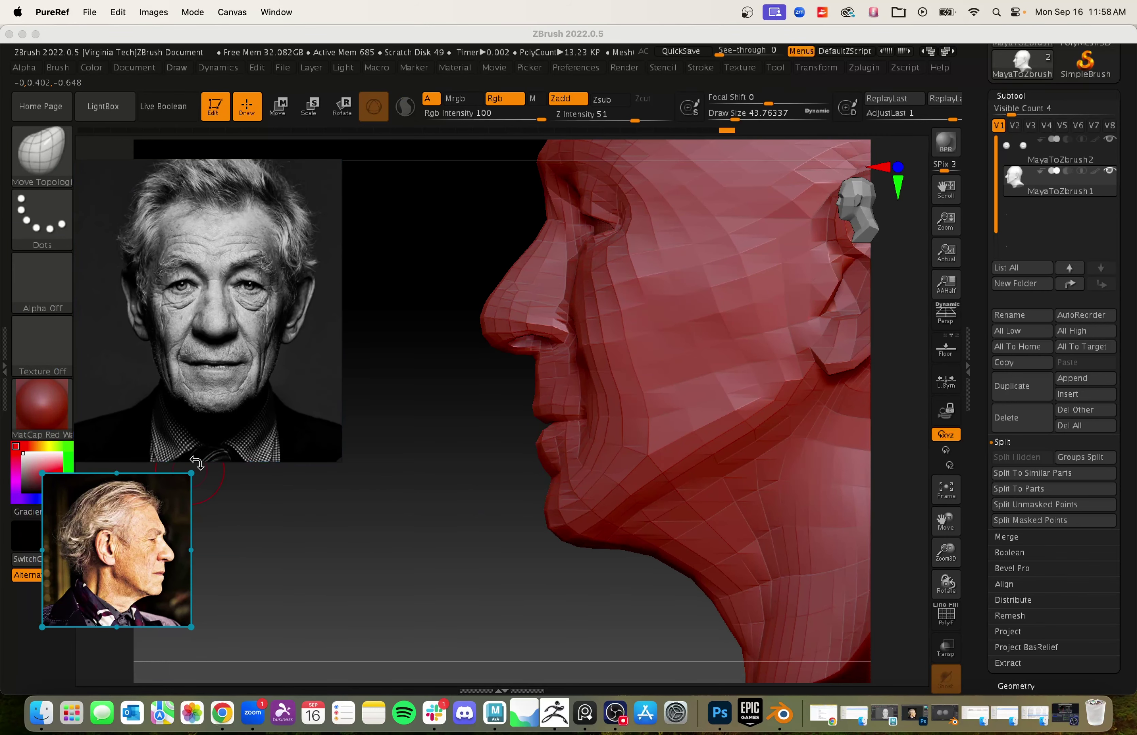
drag(193, 478, 330, 332)
click(468, 464)
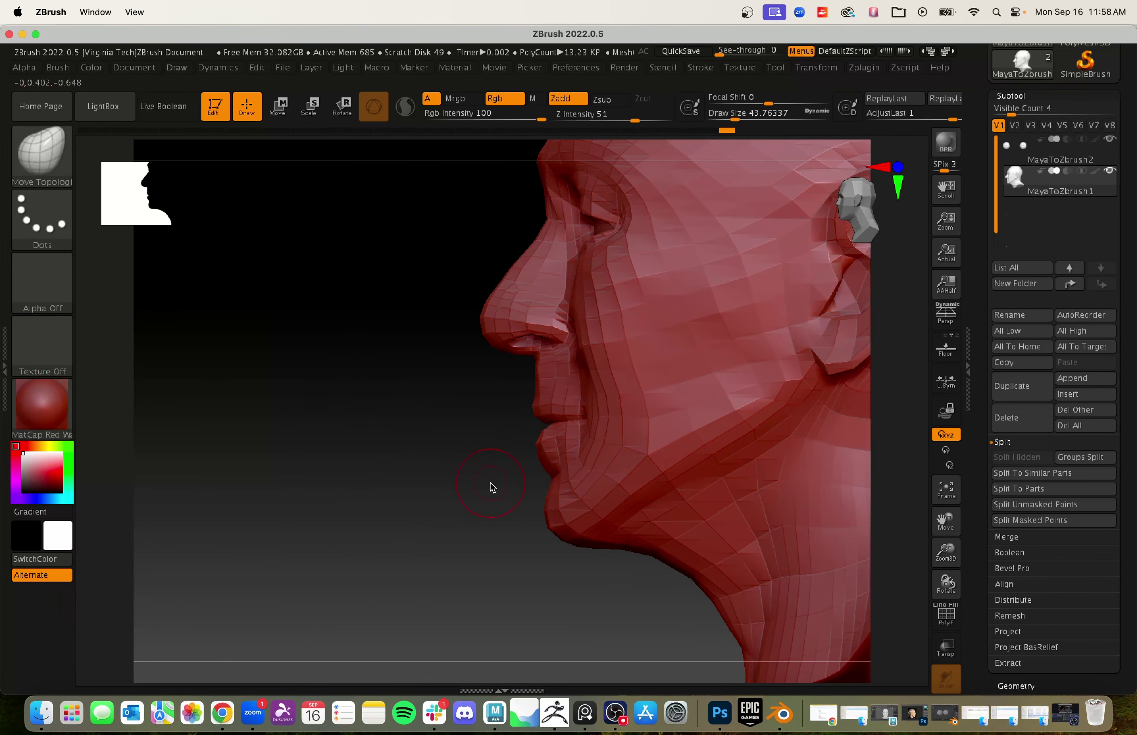
ctrl+right_drag(476, 494, 423, 597)
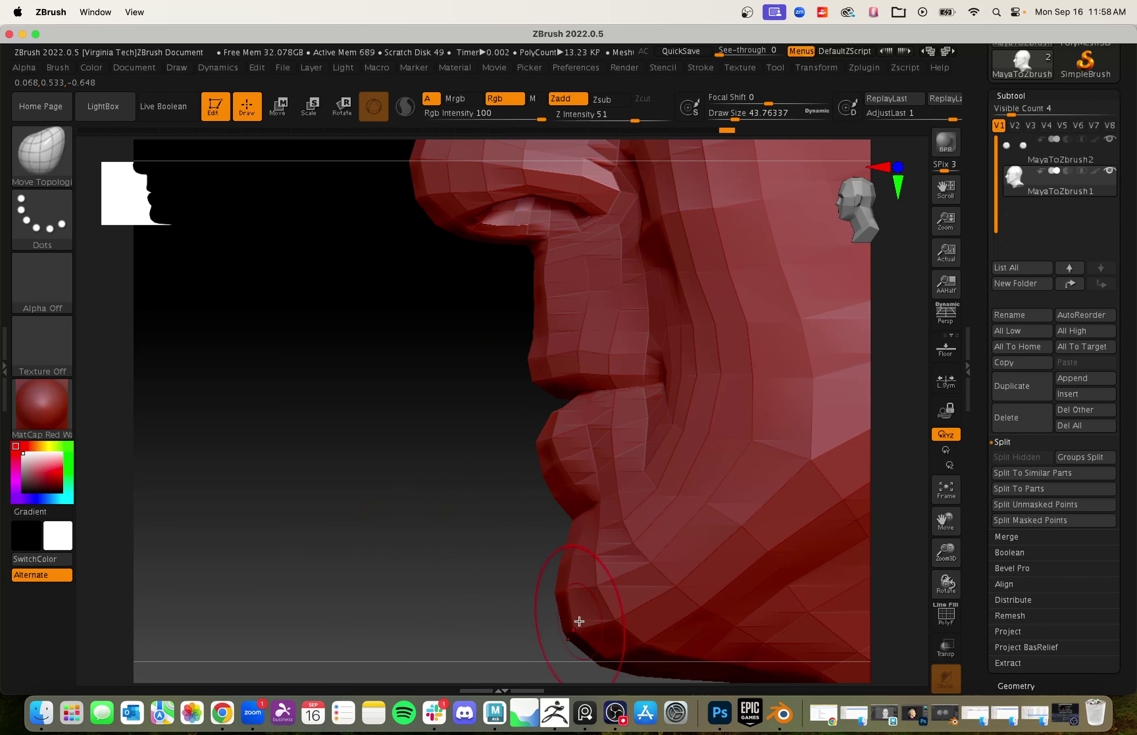
click(585, 713)
click(467, 538)
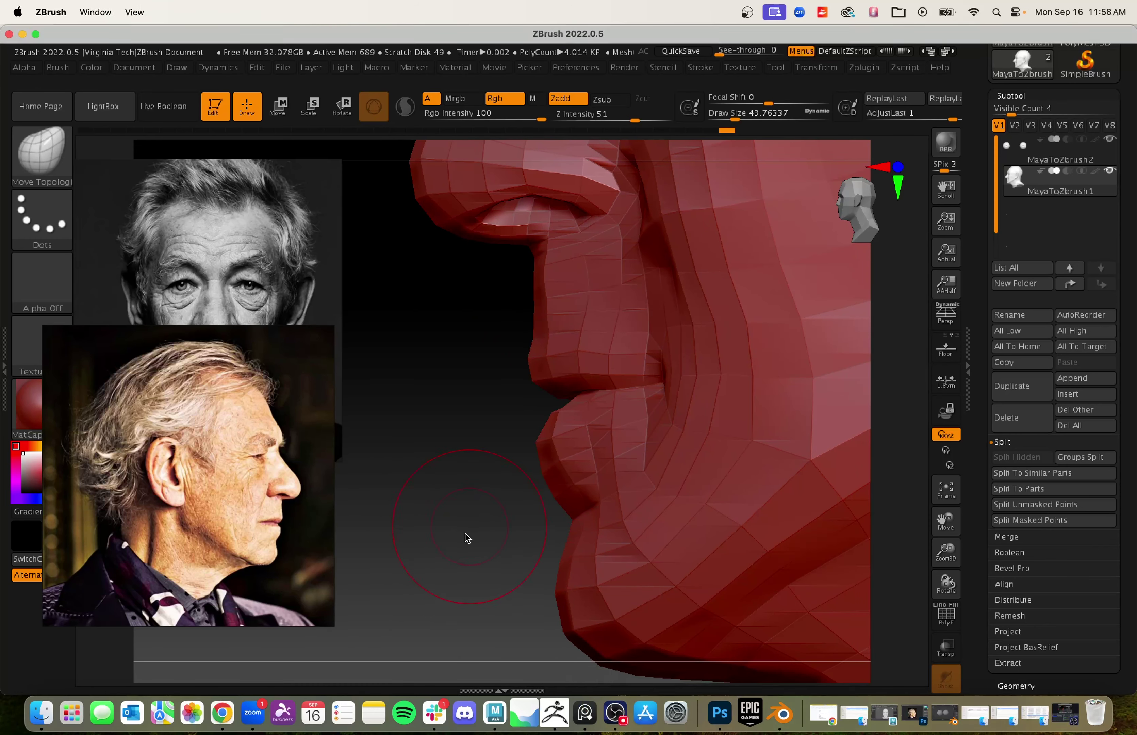
Step: Reshape the lower lip and the hollow above the chin to follow the profile photo
mouse_move(467, 538)
mouse_down()
mouse_move(452, 498)
mouse_move(569, 491)
mouse_up()
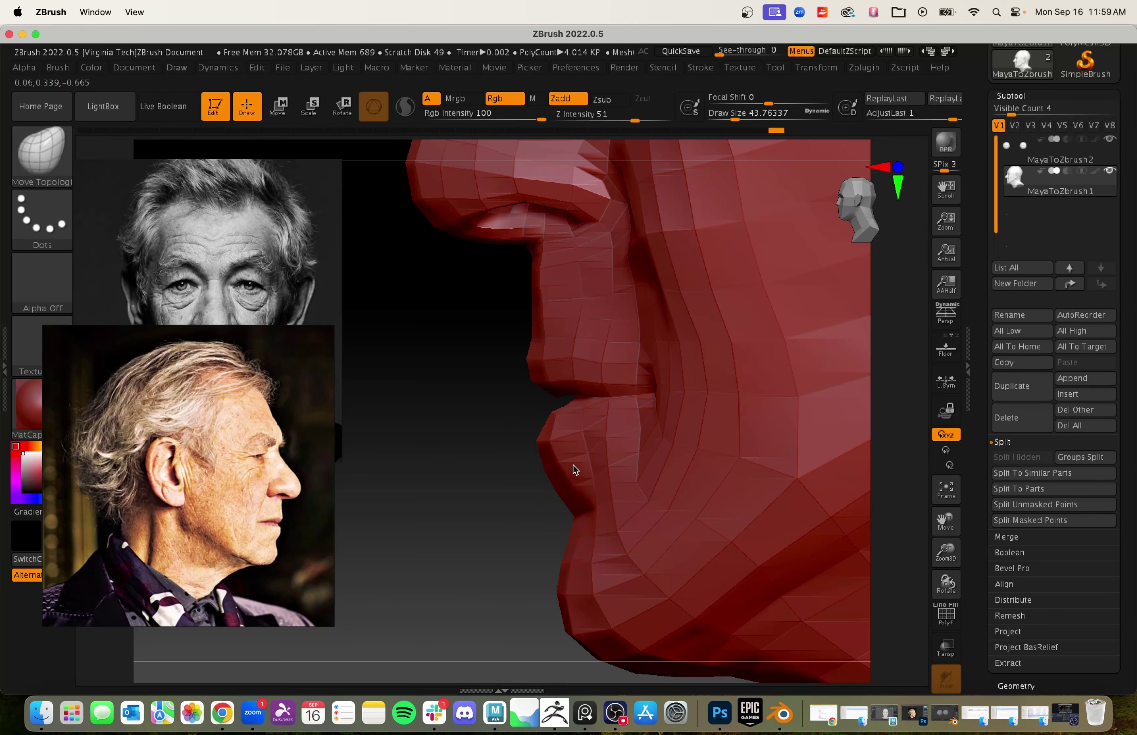
mouse_move(587, 468)
mouse_down()
mouse_move(559, 478)
mouse_move(576, 505)
mouse_up()
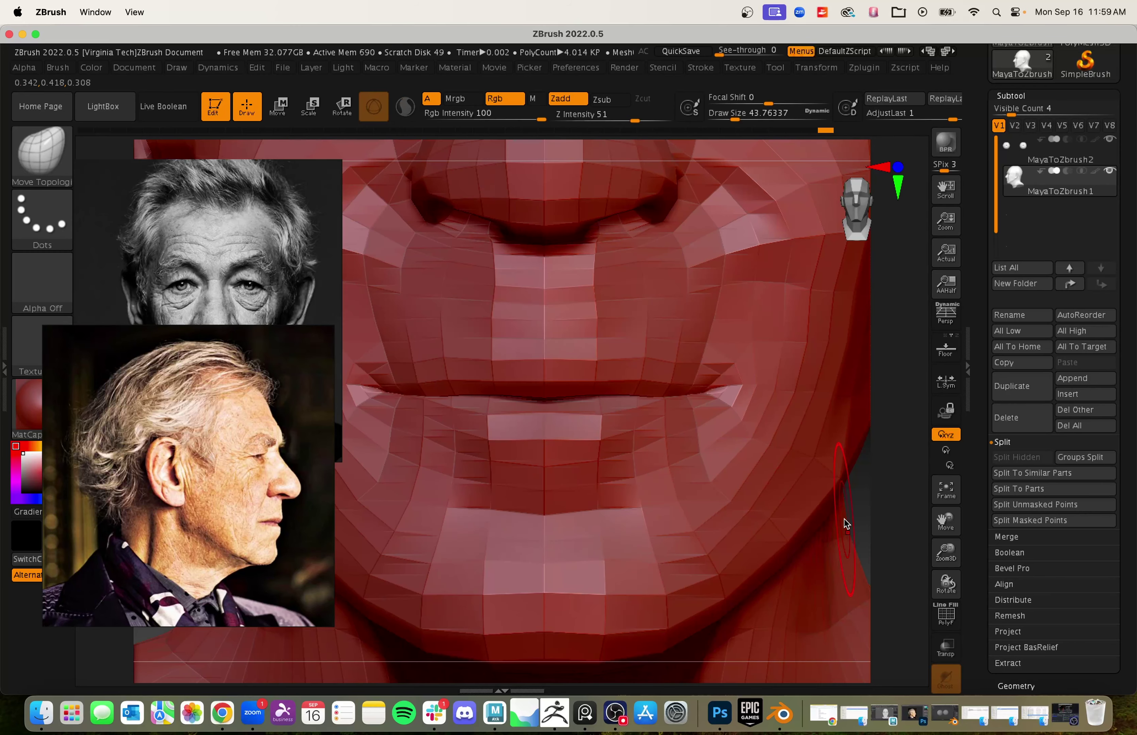
key(f)
shift+drag(648, 486, 846, 537)
Step: Bring the front portrait in front of the profile photo, shift it lower, and return to ZBrush
click(236, 286)
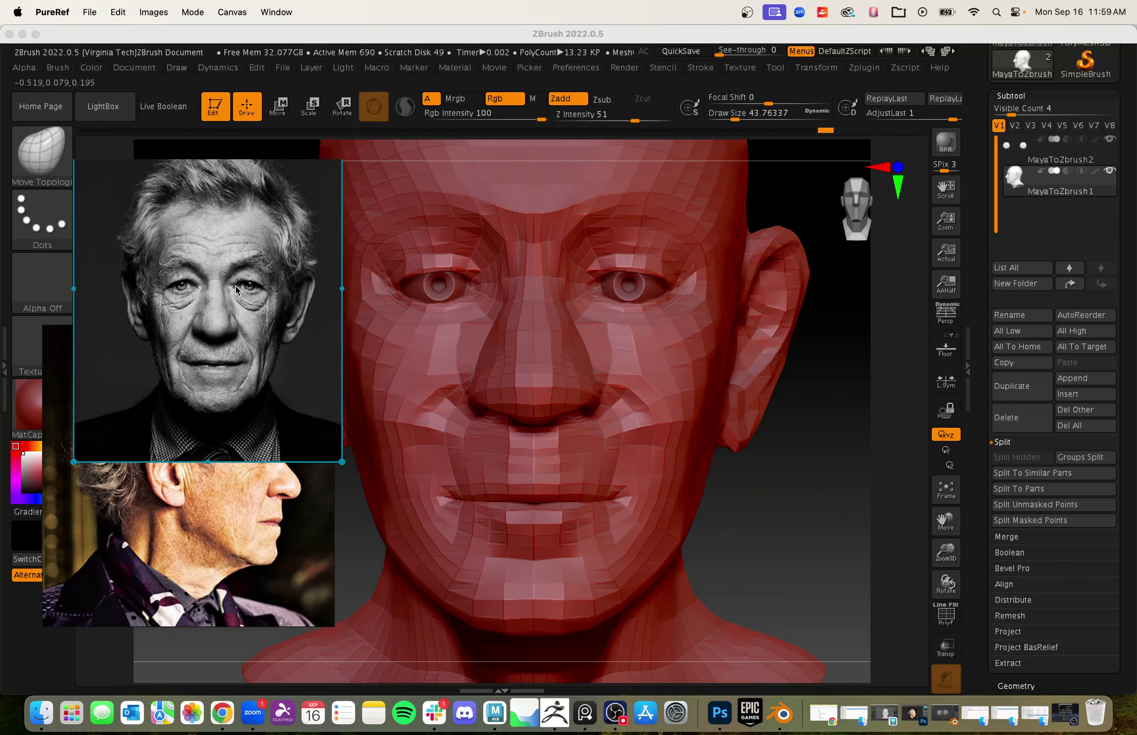
drag(254, 287, 208, 383)
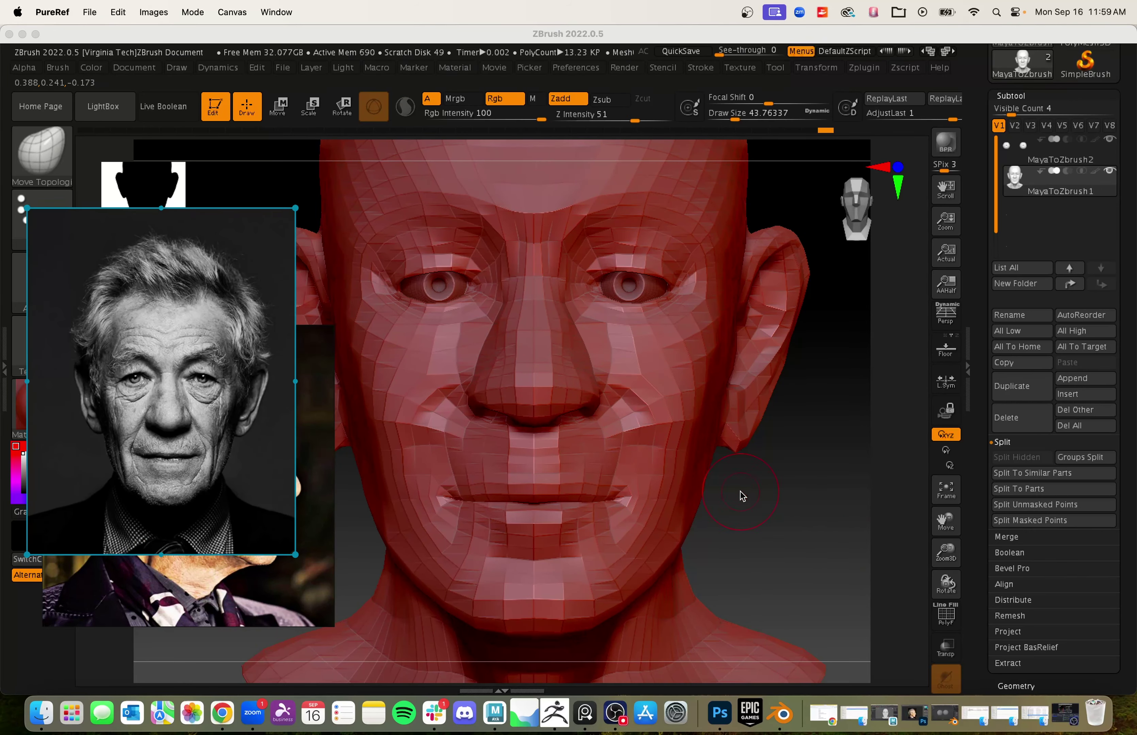
click(771, 510)
Step: Smooth and reshape the folds between the nostrils and cheeks to follow the front portrait
mouse_move(773, 512)
mouse_down()
mouse_move(812, 487)
mouse_move(795, 493)
mouse_move(662, 415)
mouse_up()
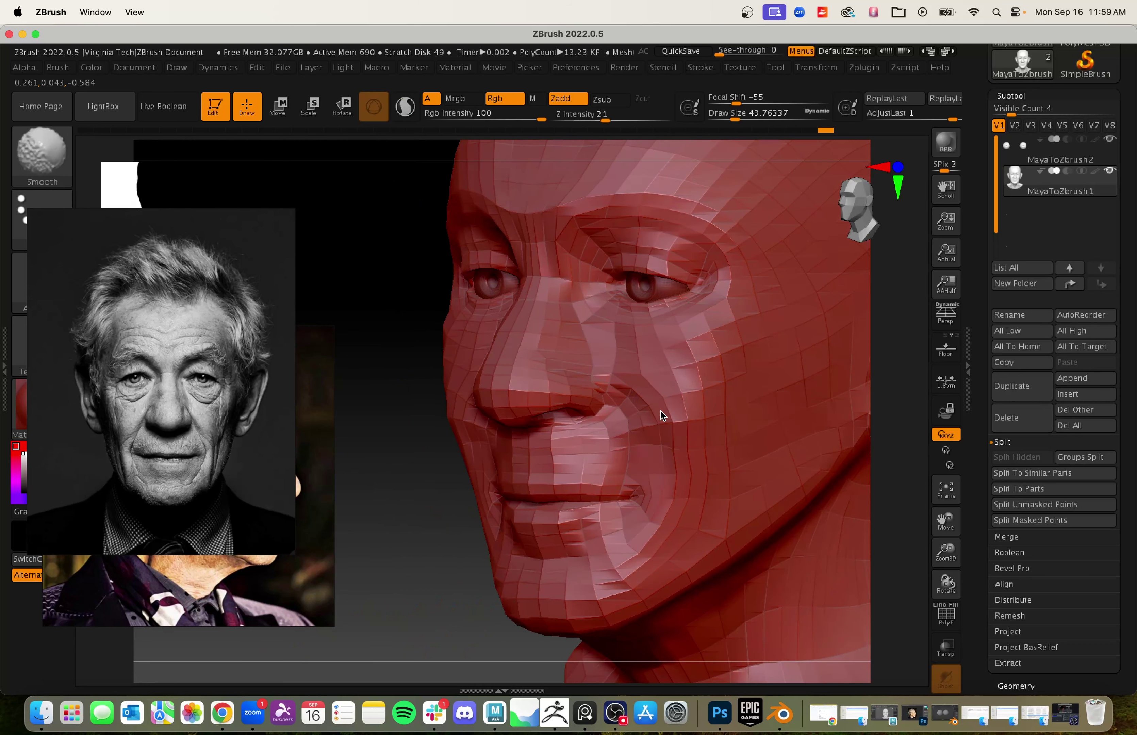
mouse_move(877, 497)
alt+mouse_down()
mouse_move(860, 485)
mouse_move(910, 481)
alt+mouse_up()
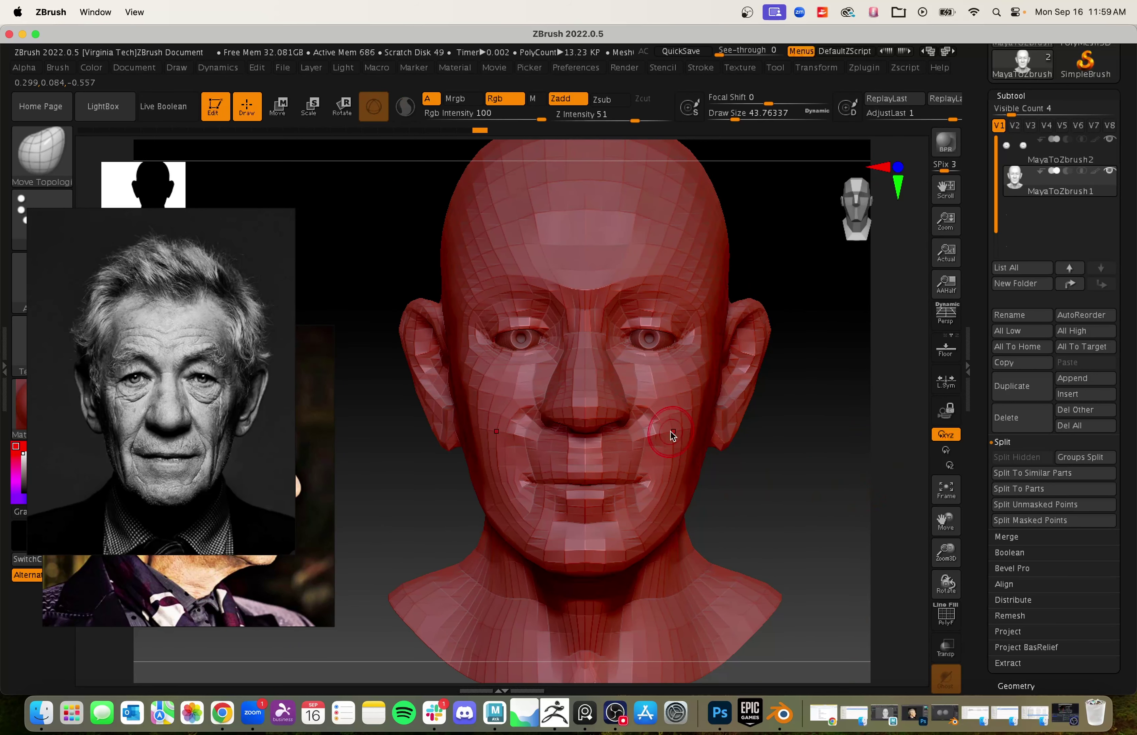
alt+drag(845, 482, 832, 491)
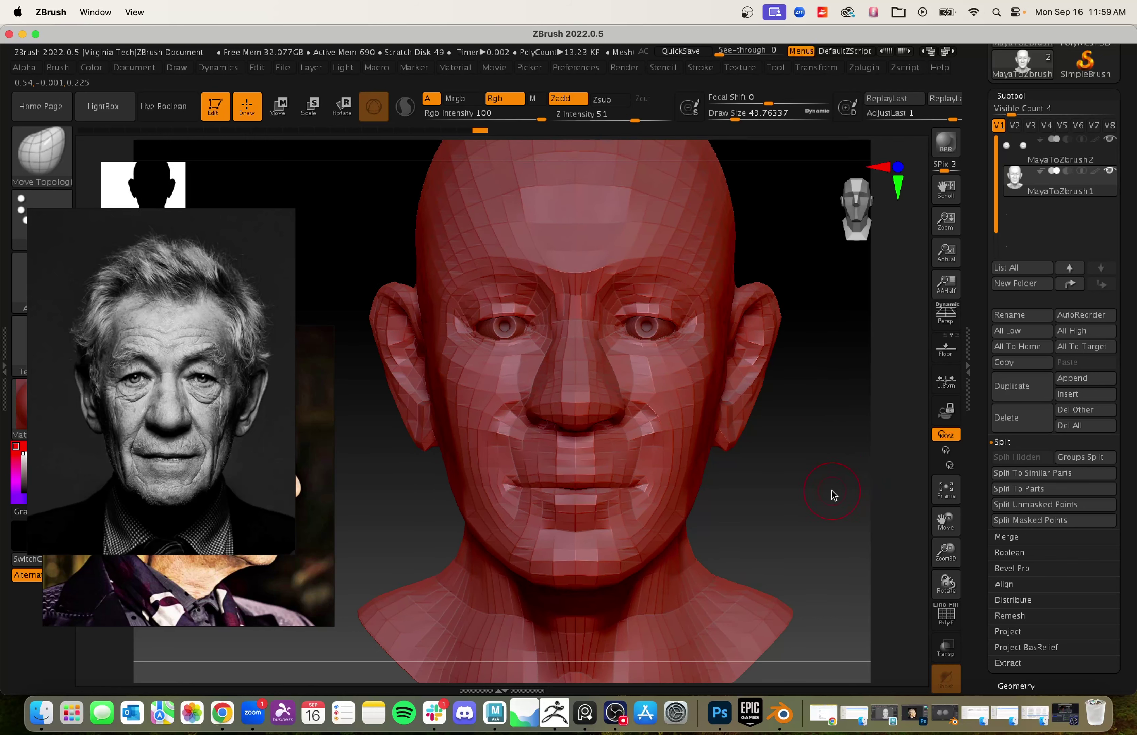
shift+click(647, 428)
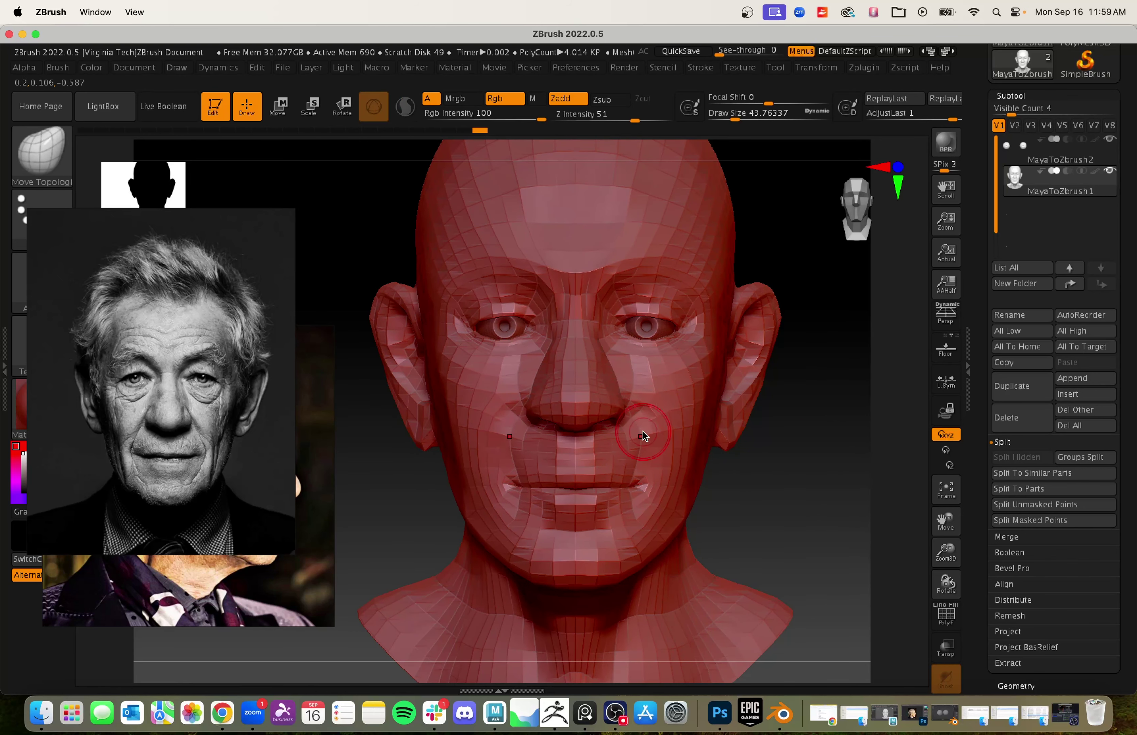
alt+drag(849, 467, 829, 496)
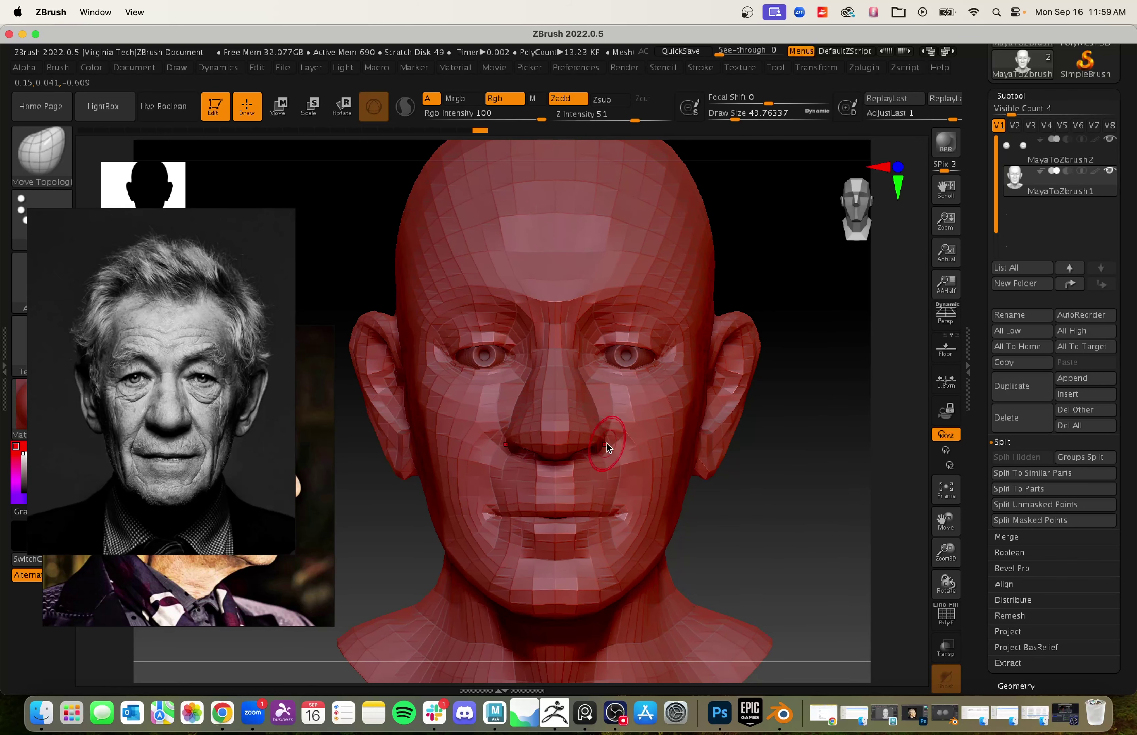
alt+drag(790, 510, 850, 538)
Step: Increase the Draw Size to about 59 and pull the ear's lower bowl down toward the lobe
alt+drag(849, 462, 708, 502)
alt+drag(891, 566, 679, 557)
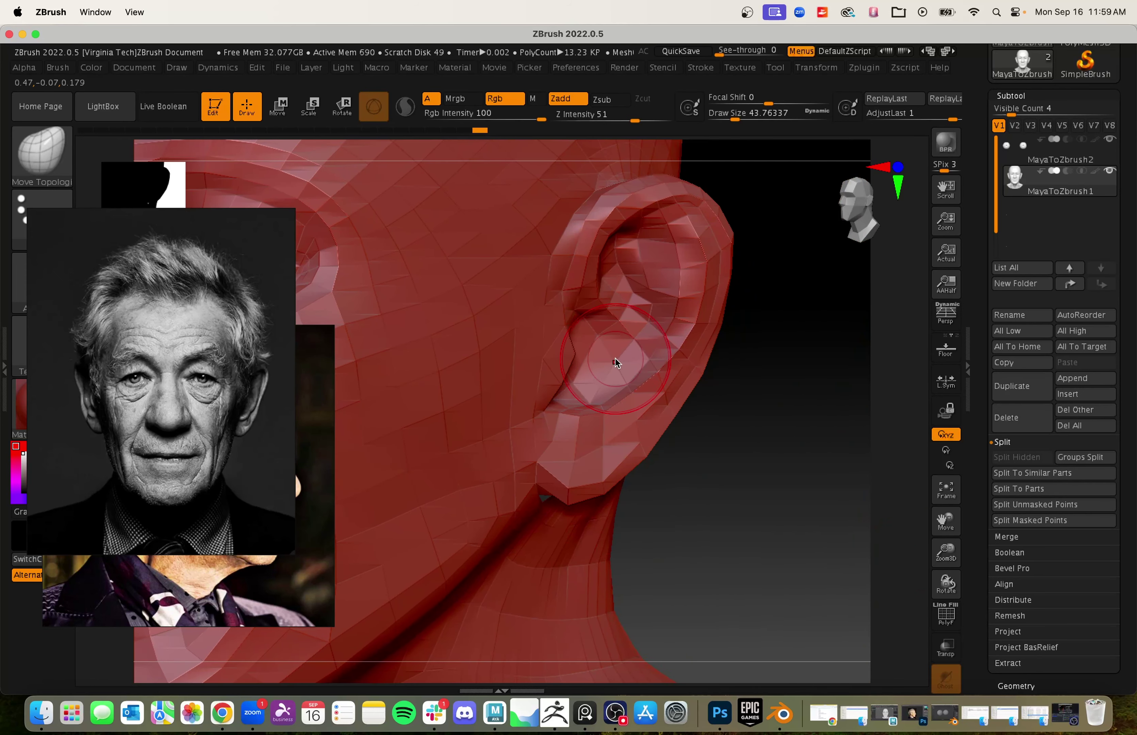
key(s)
drag(587, 395, 597, 422)
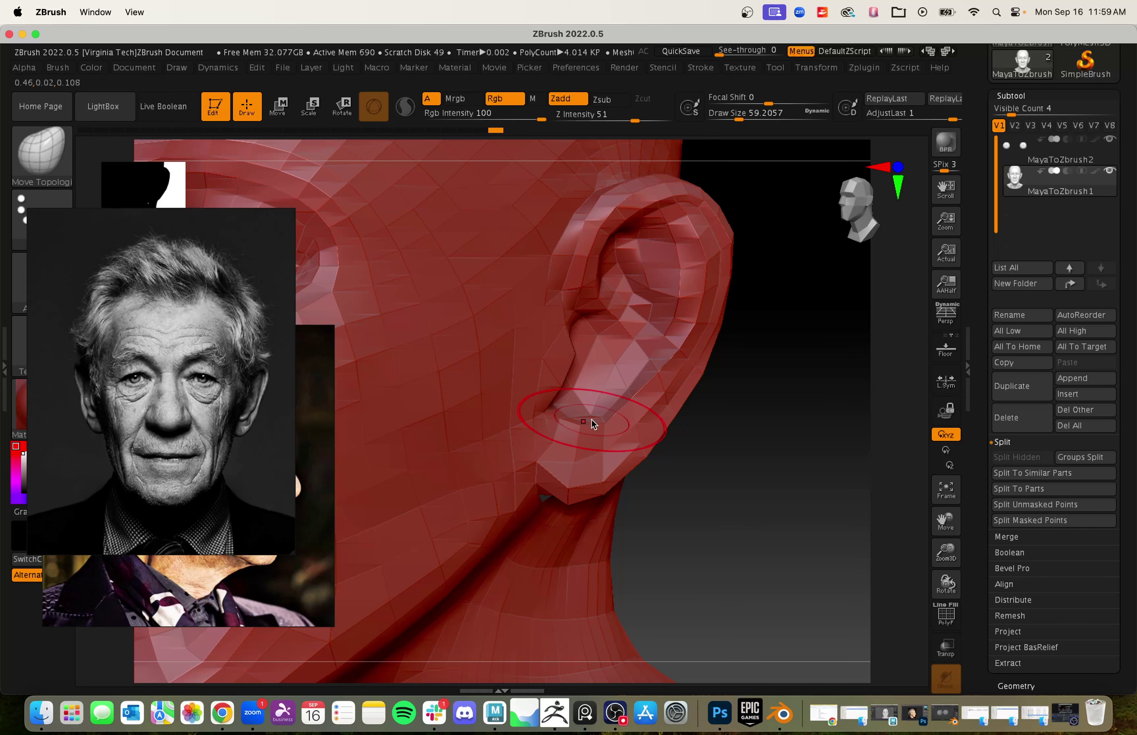
drag(627, 380, 630, 400)
mouse_move(596, 441)
mouse_down()
mouse_move(591, 430)
mouse_move(632, 409)
mouse_up()
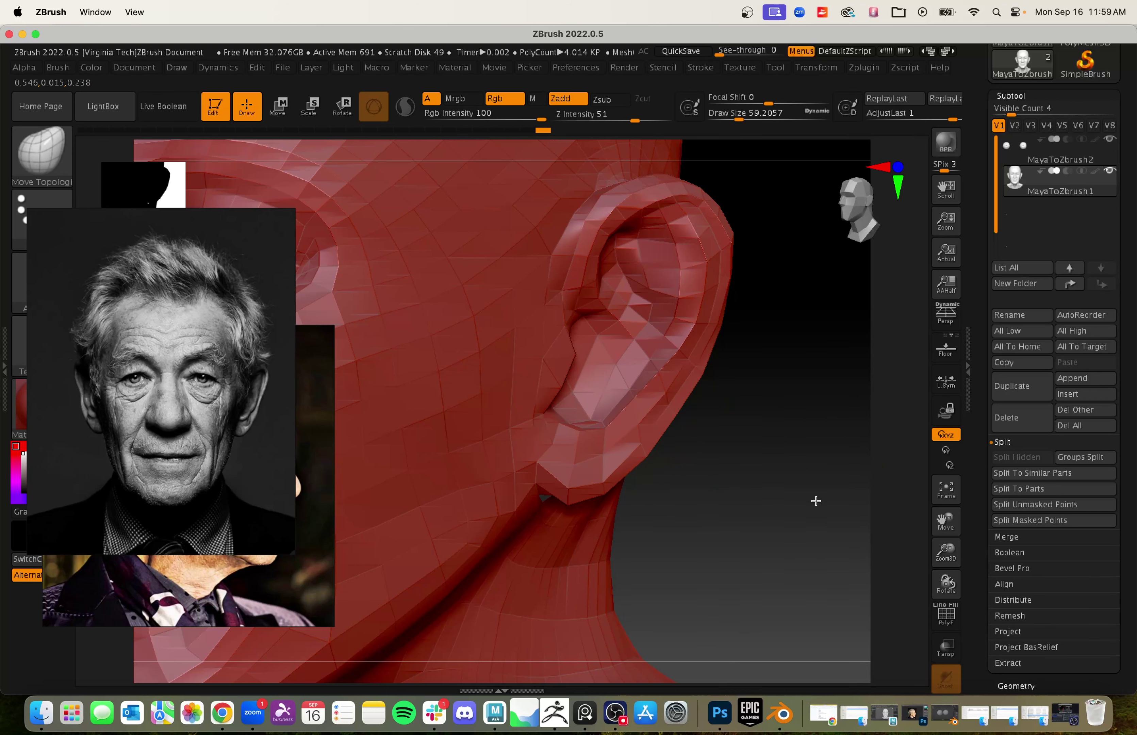
Step: Adjust the ear's lower edge and inner rim from front and side views, then check the whole head from the front
shift+drag(816, 501, 751, 473)
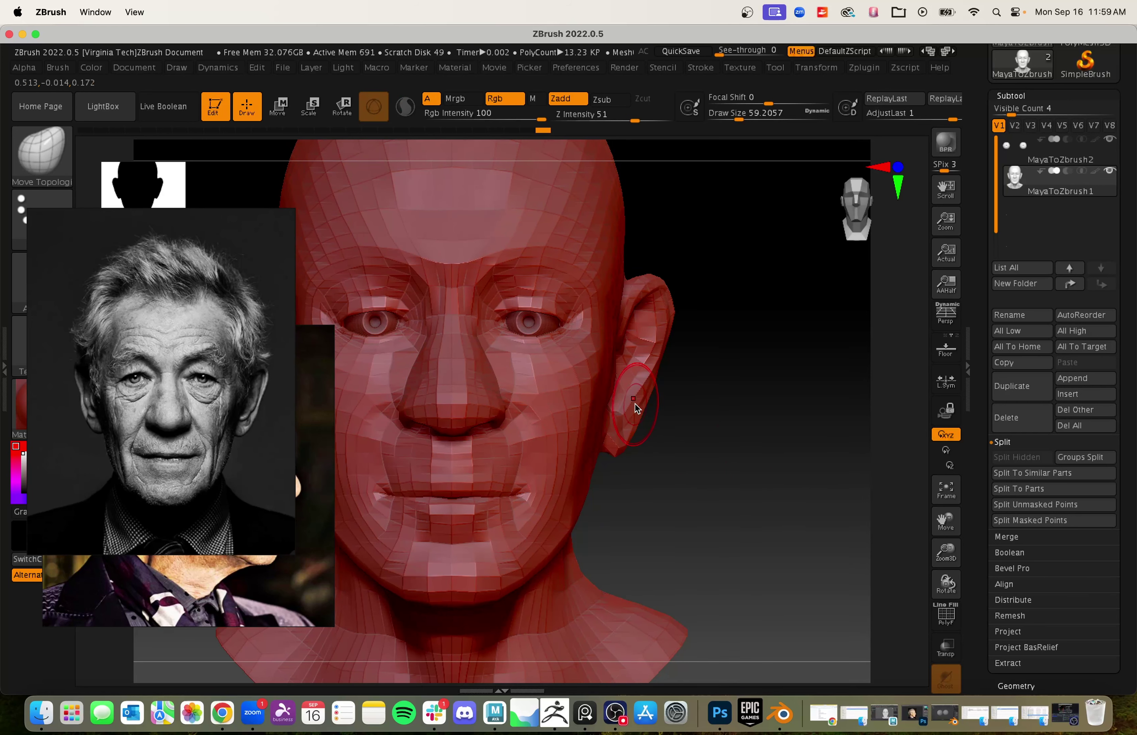
drag(636, 408, 619, 417)
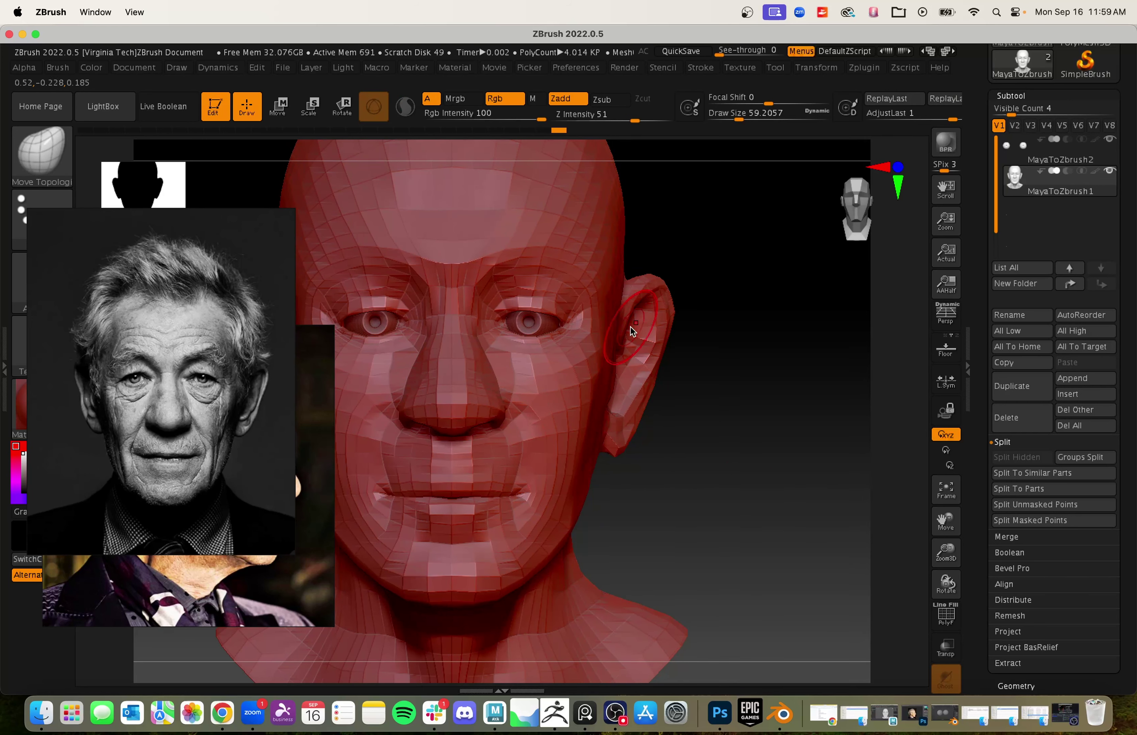
drag(651, 332, 654, 335)
mouse_move(812, 370)
shift+mouse_down()
mouse_move(704, 370)
mouse_move(855, 371)
mouse_move(912, 424)
mouse_move(790, 470)
mouse_move(896, 447)
mouse_move(899, 424)
shift+mouse_up()
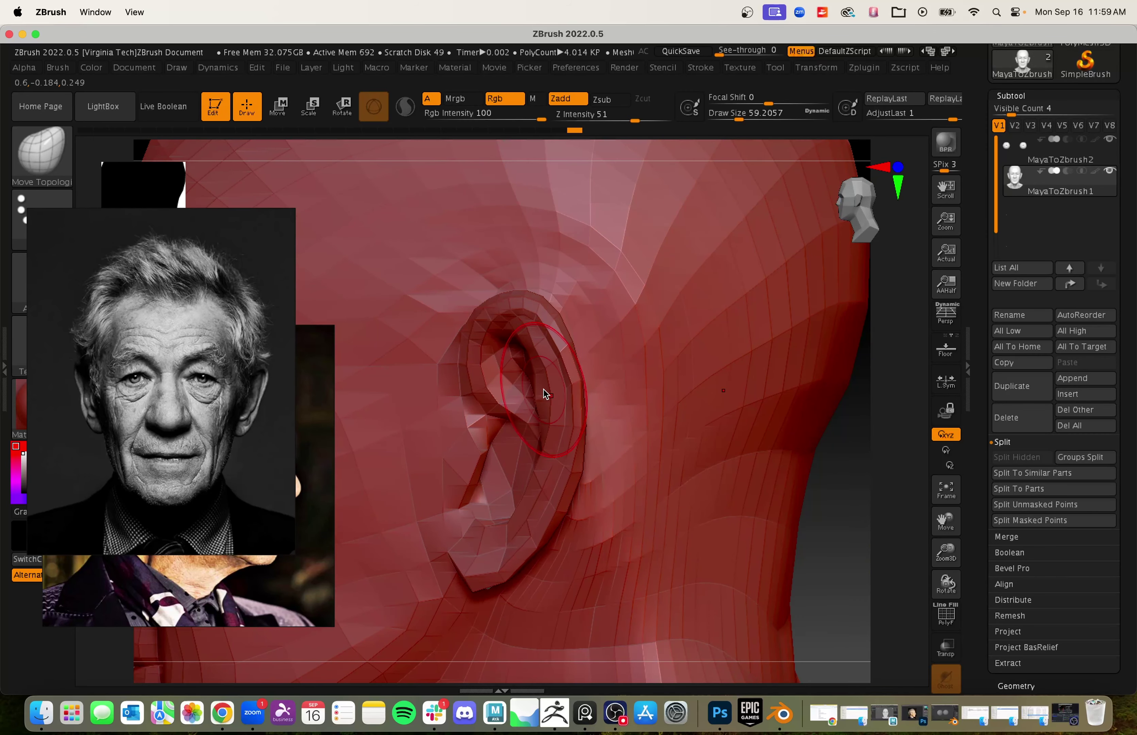
drag(544, 389, 550, 392)
mouse_move(891, 461)
mouse_down()
mouse_move(894, 481)
mouse_move(955, 479)
mouse_up()
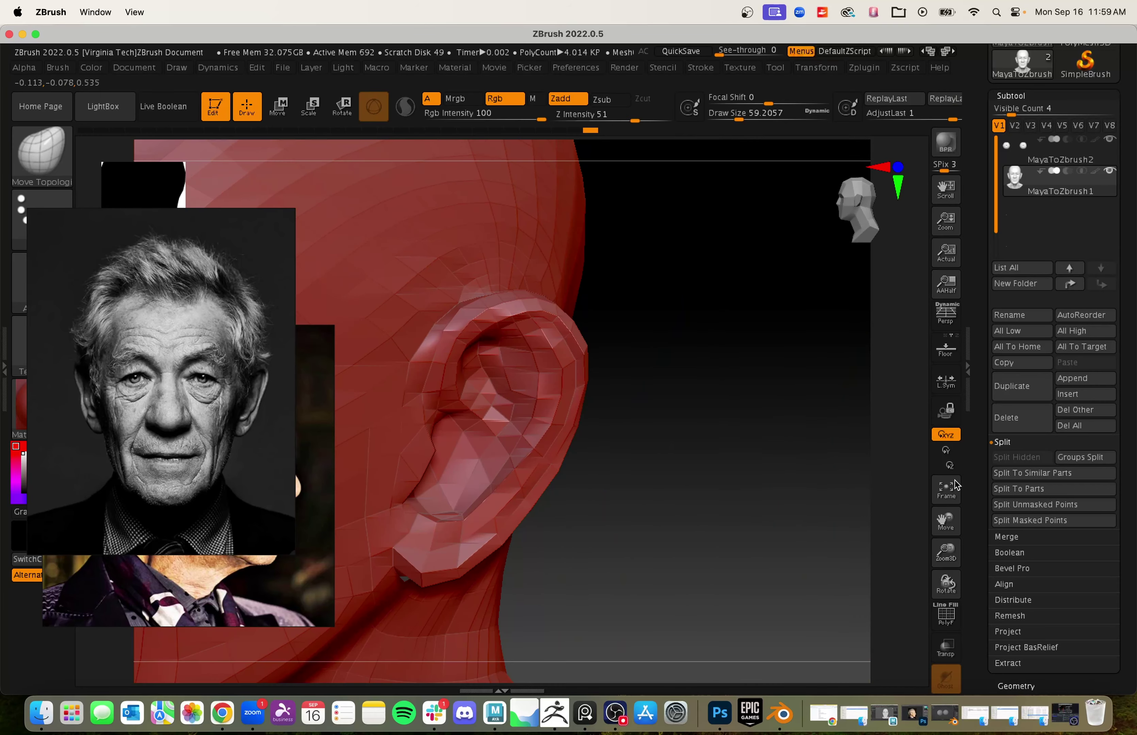
key(f)
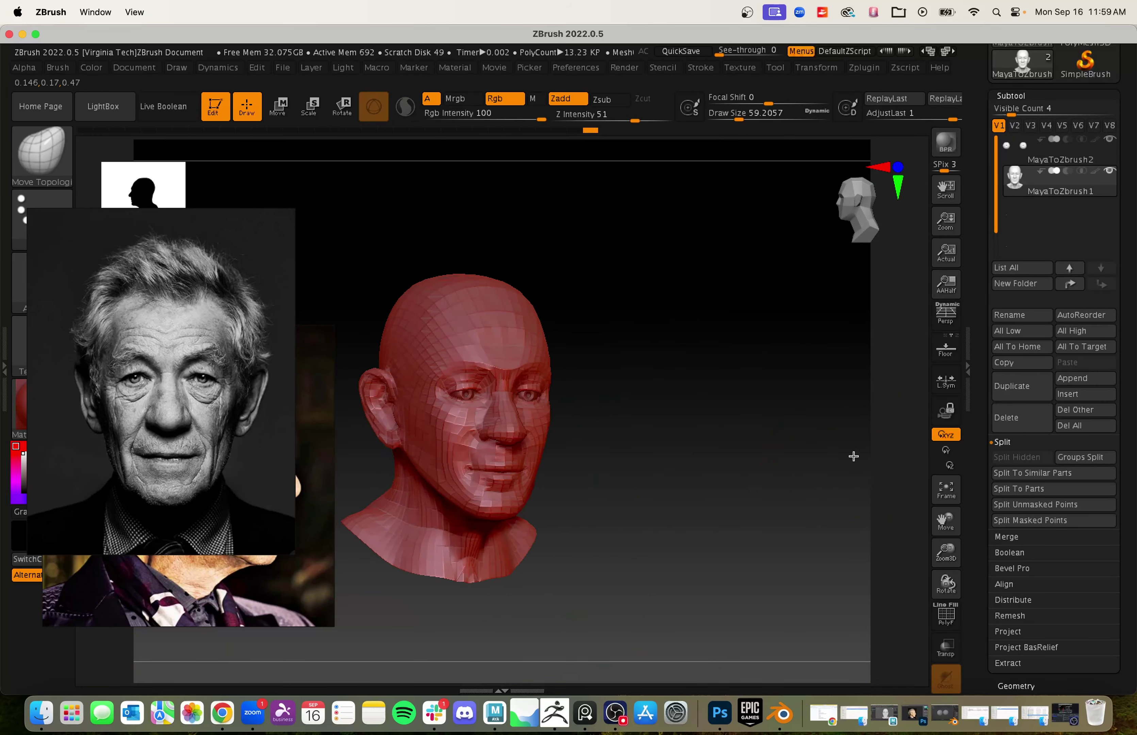
shift+drag(854, 457, 807, 443)
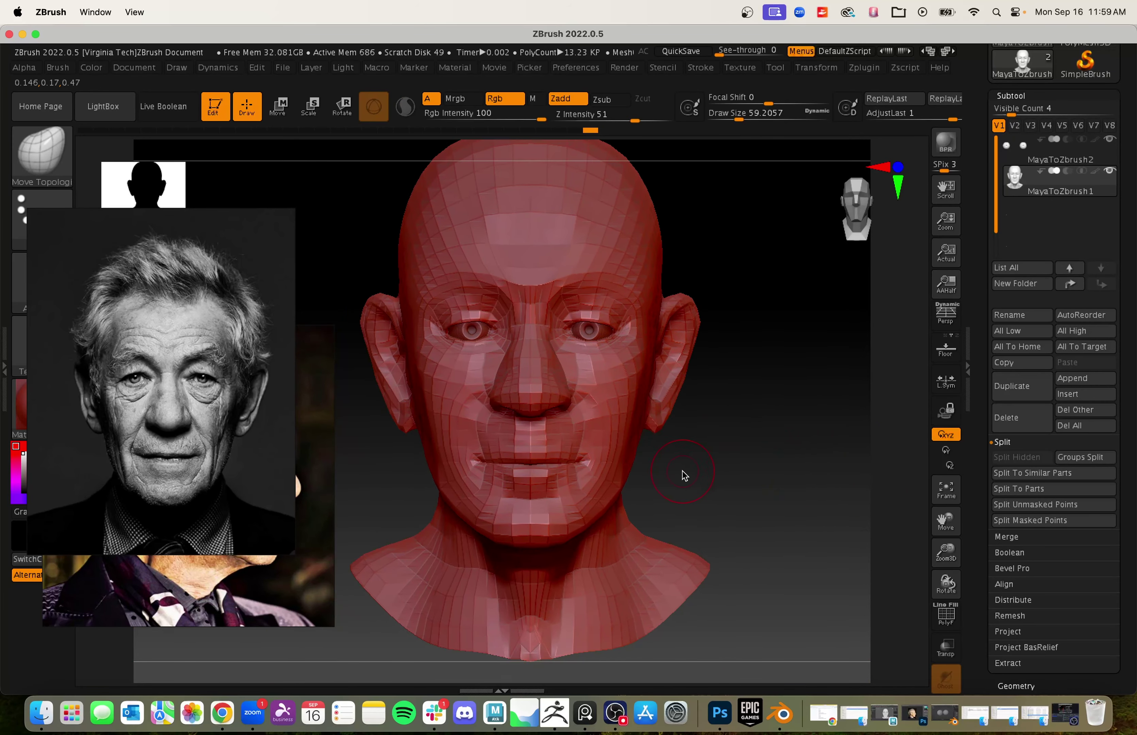
Step: Increase the Draw Size to about 94 and reshape the lower cheeks and jaw corners to follow the front portrait
mouse_move(682, 471)
alt+mouse_down()
mouse_move(726, 463)
mouse_move(752, 492)
mouse_move(712, 497)
alt+mouse_up()
key(s)
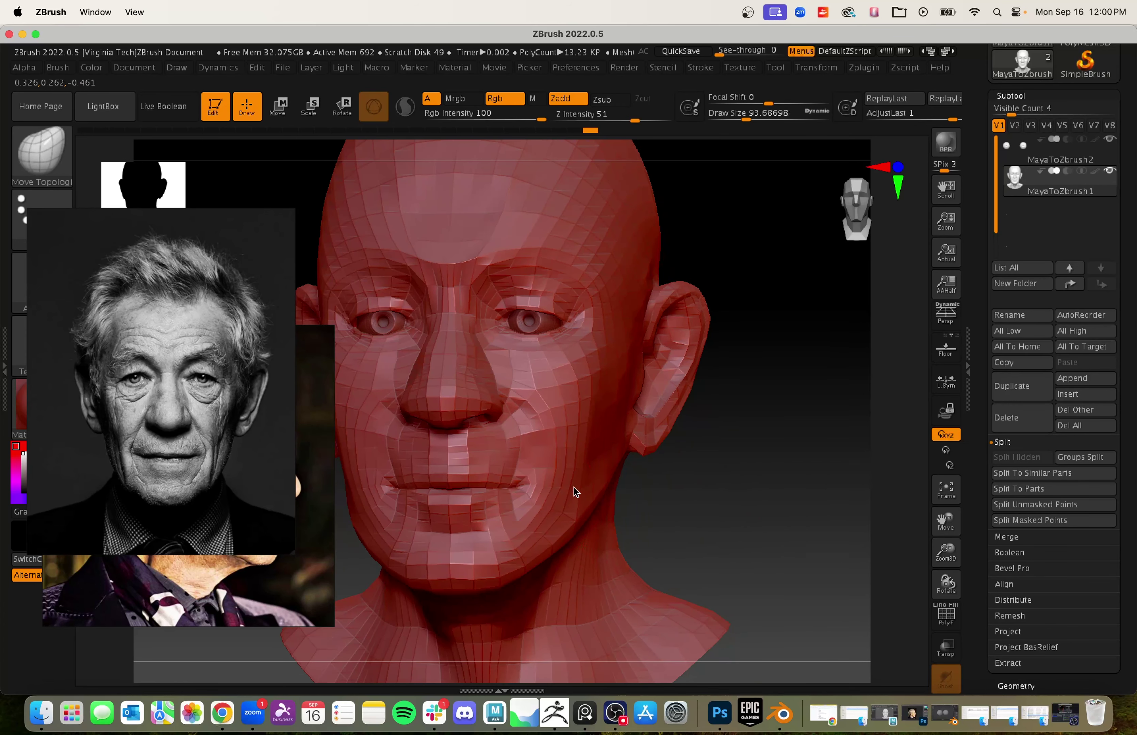
shift+drag(652, 486, 690, 514)
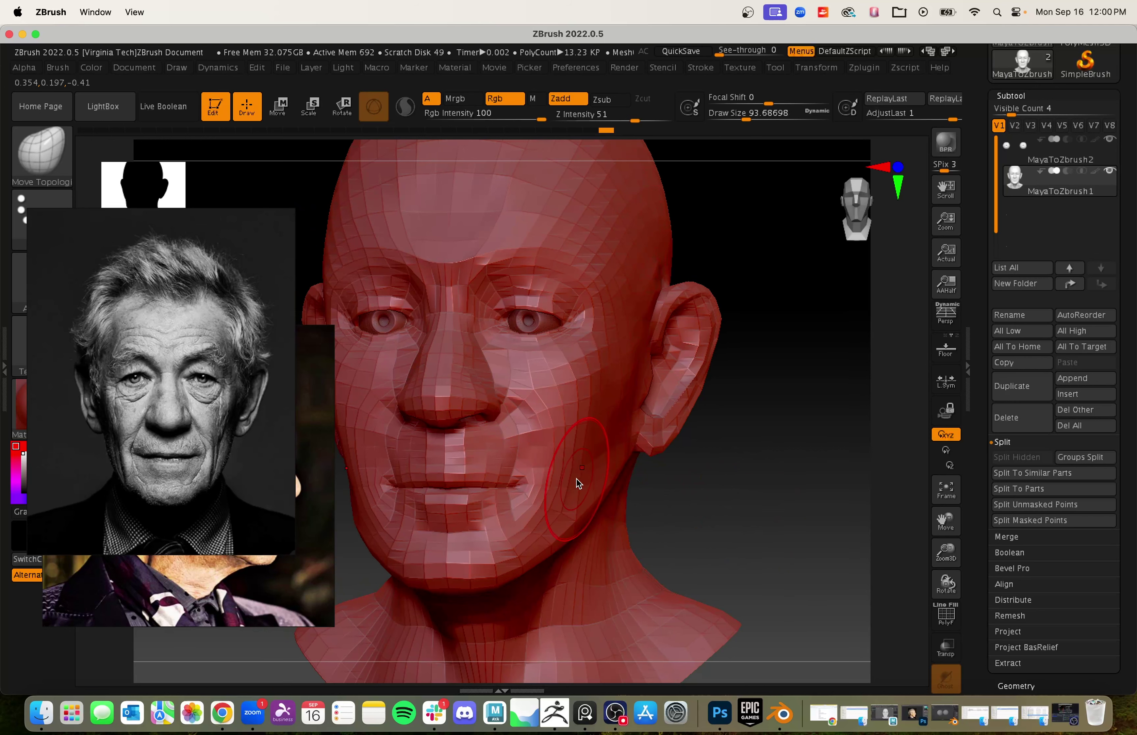
alt+drag(756, 540, 818, 475)
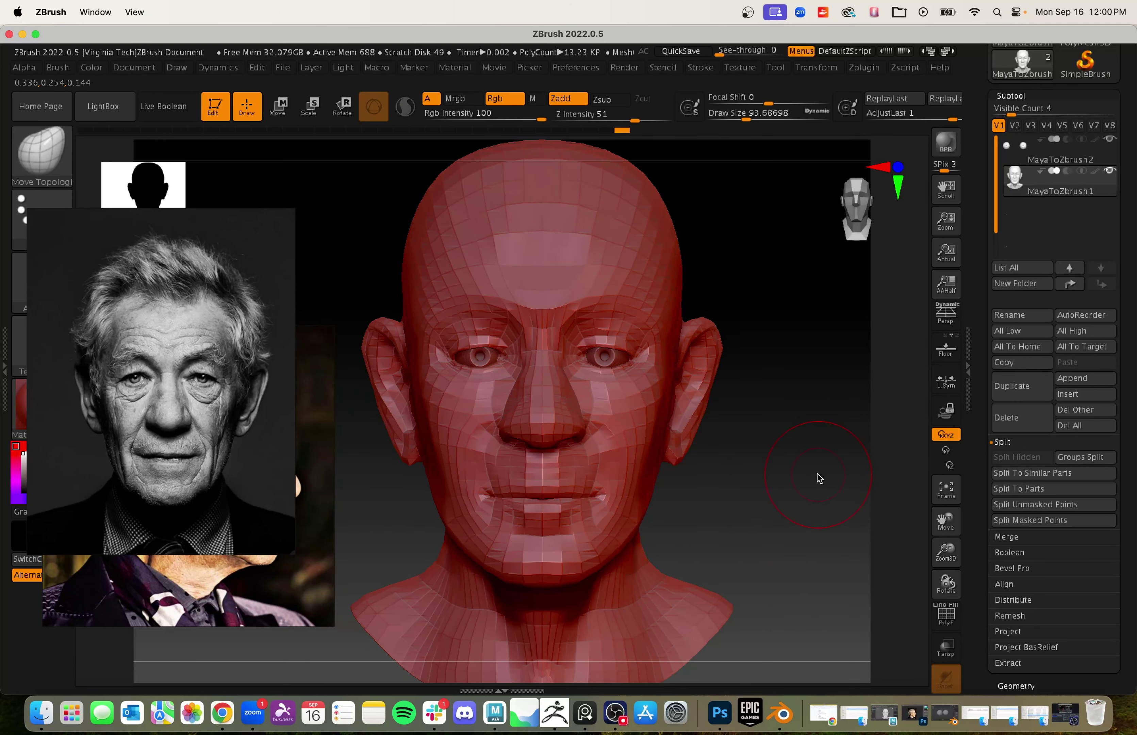
drag(820, 478, 809, 442)
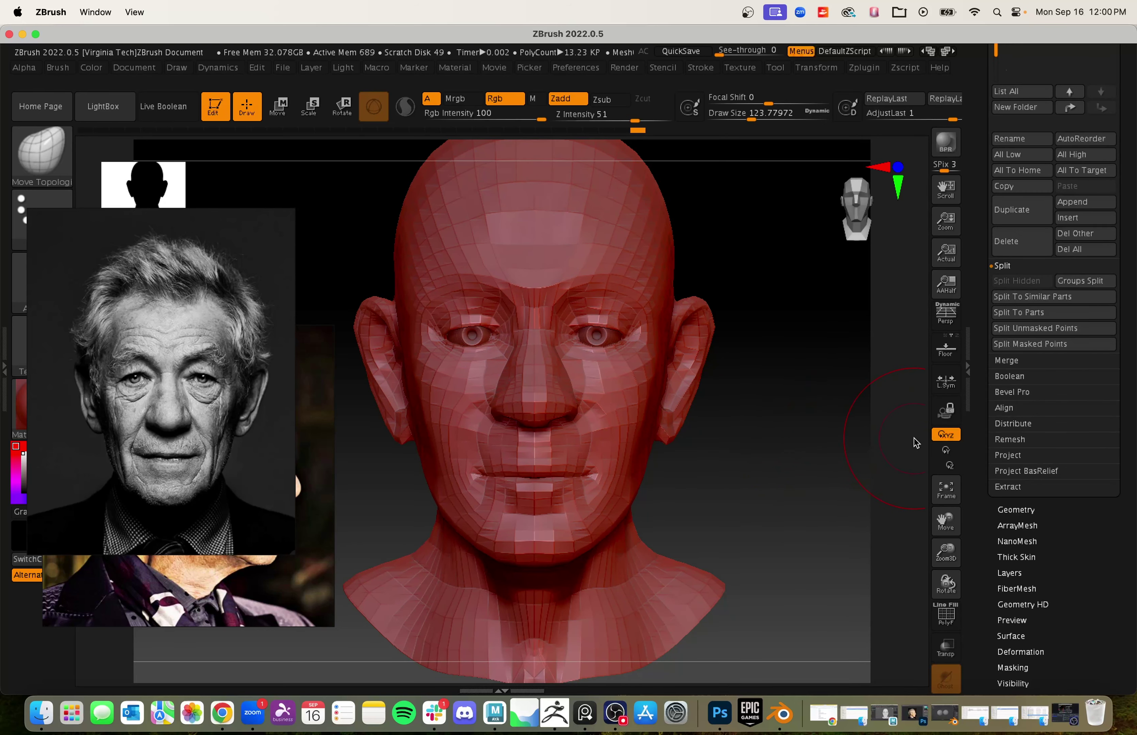
Step: Unwrap the head subtool with UV Master, keeping Symmetry enabled
drag(985, 334, 984, 464)
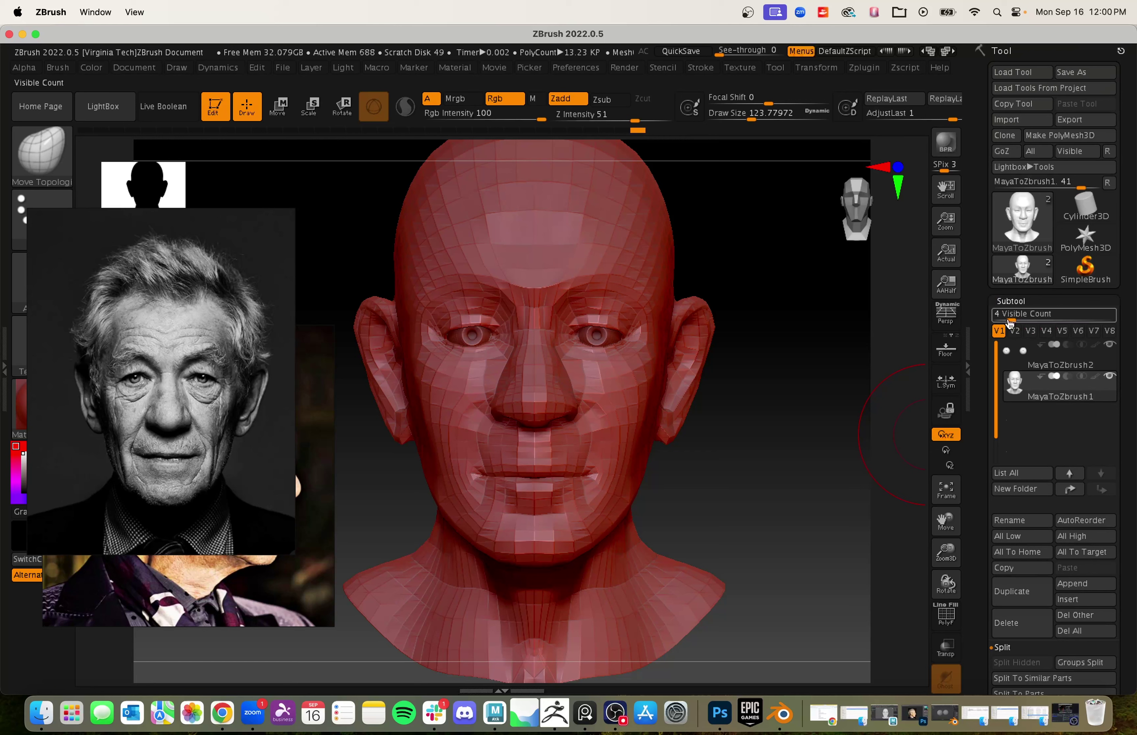
click(1019, 307)
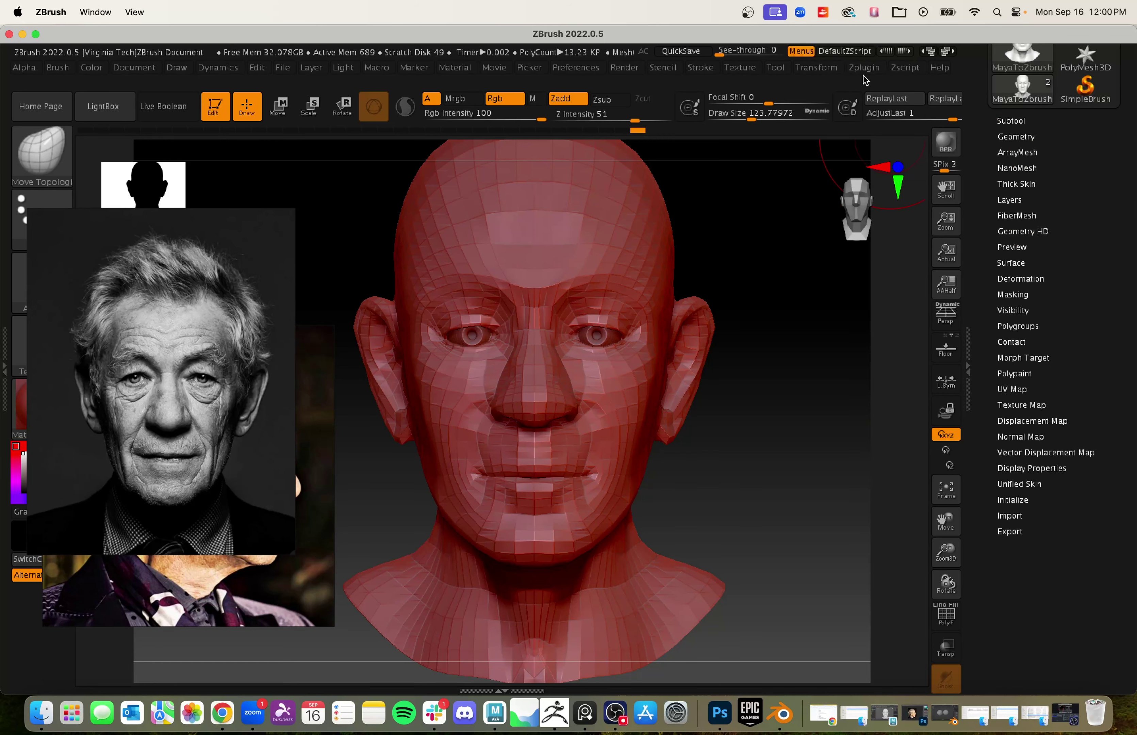
mouse_move(792, 319)
mouse_down()
mouse_move(798, 407)
mouse_move(792, 336)
mouse_up()
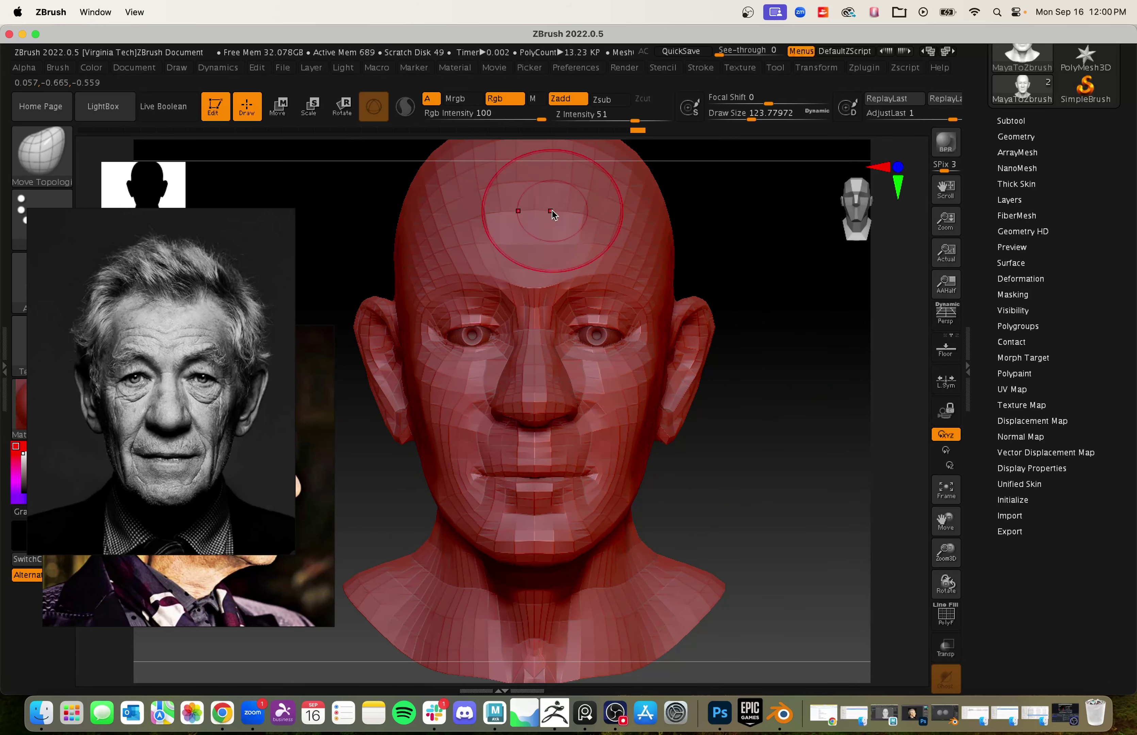
mouse_move(780, 495)
mouse_down()
mouse_move(751, 497)
mouse_move(776, 492)
mouse_up()
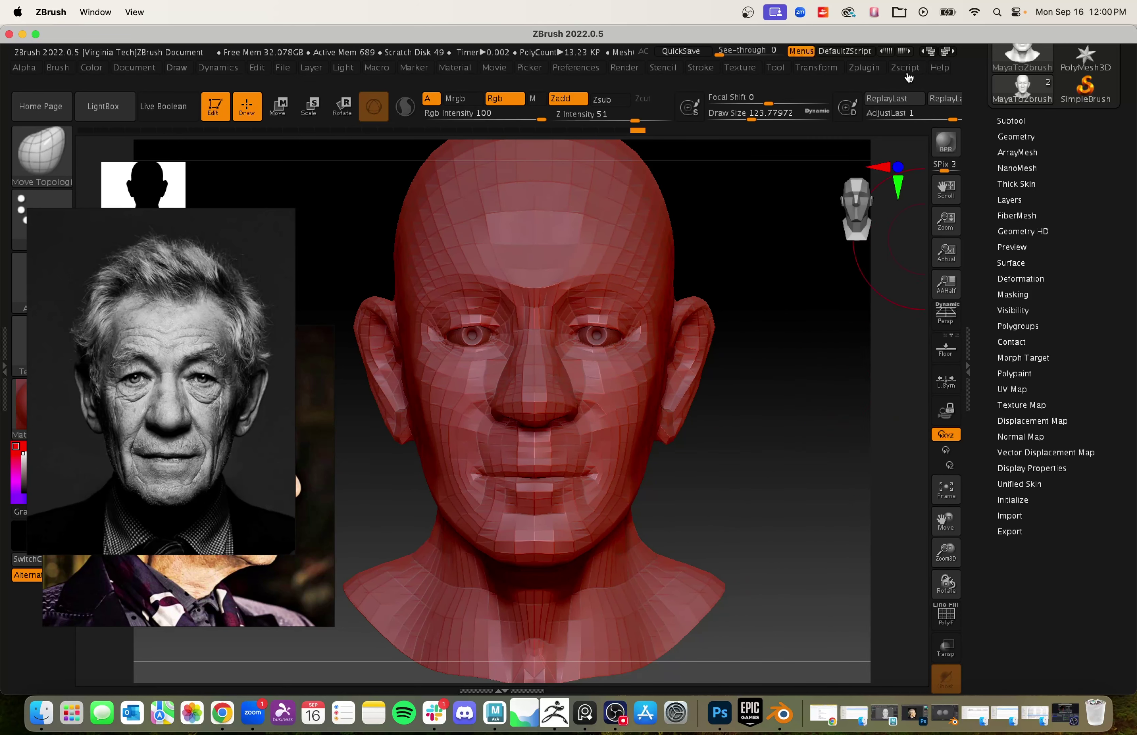
alt+drag(788, 312, 784, 335)
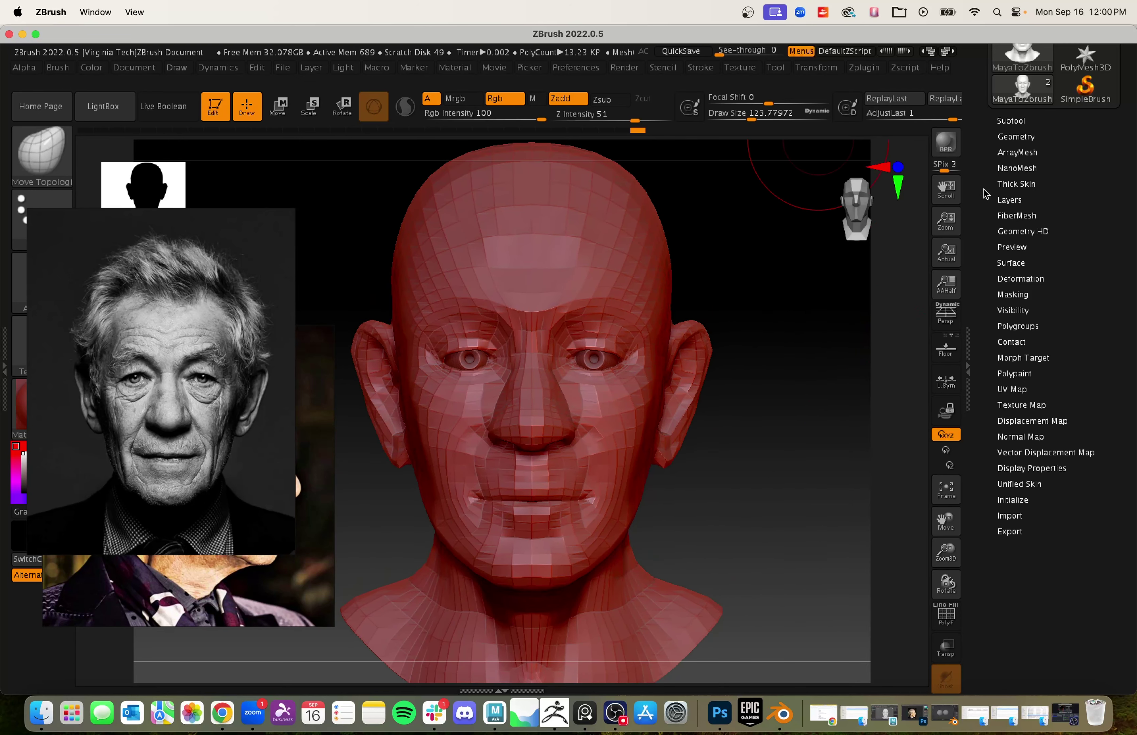
scroll(984, 194, up, 5)
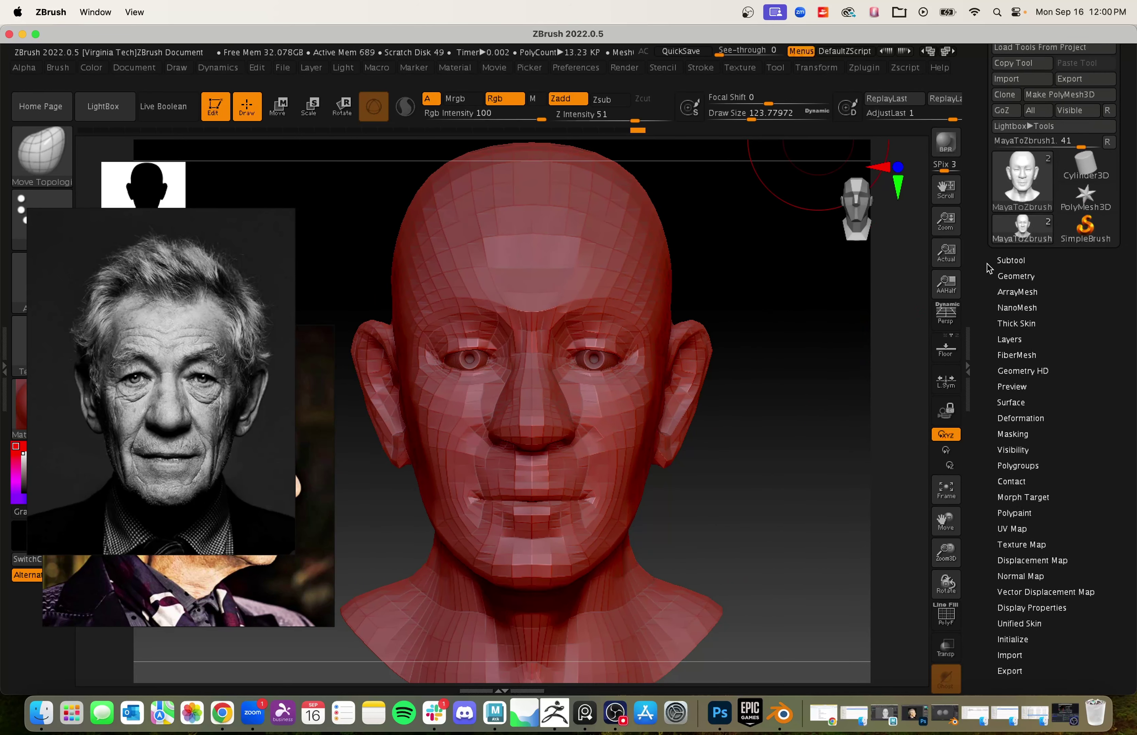
click(855, 70)
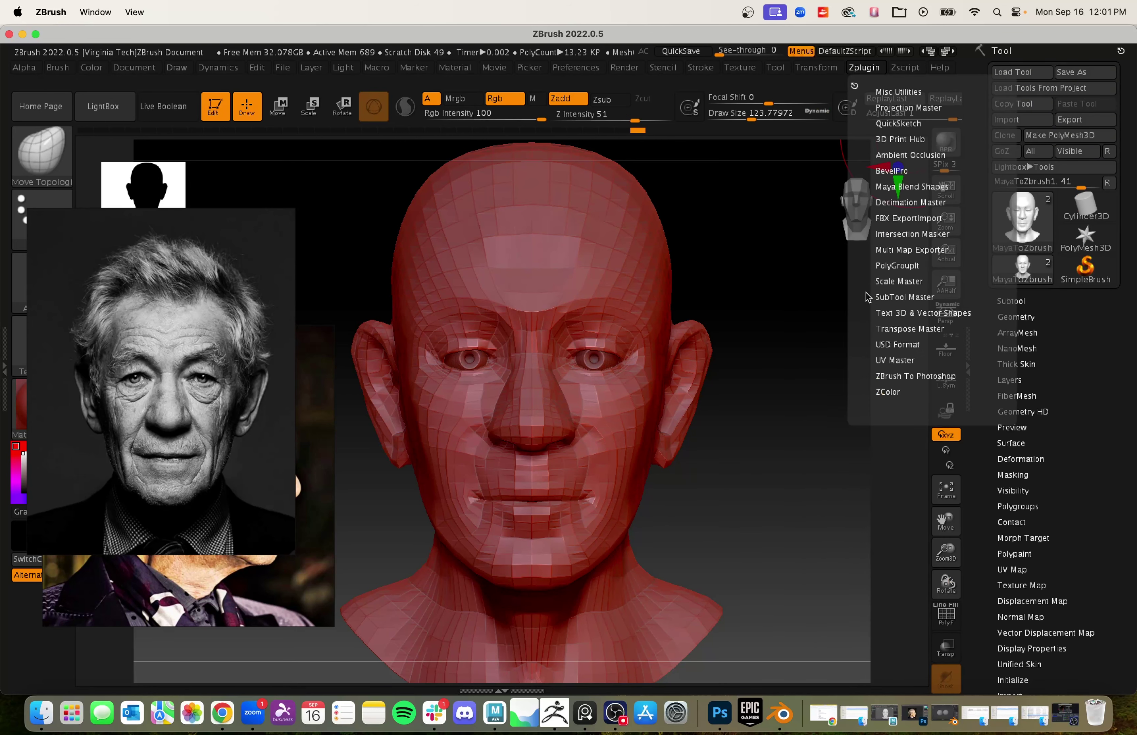
click(895, 360)
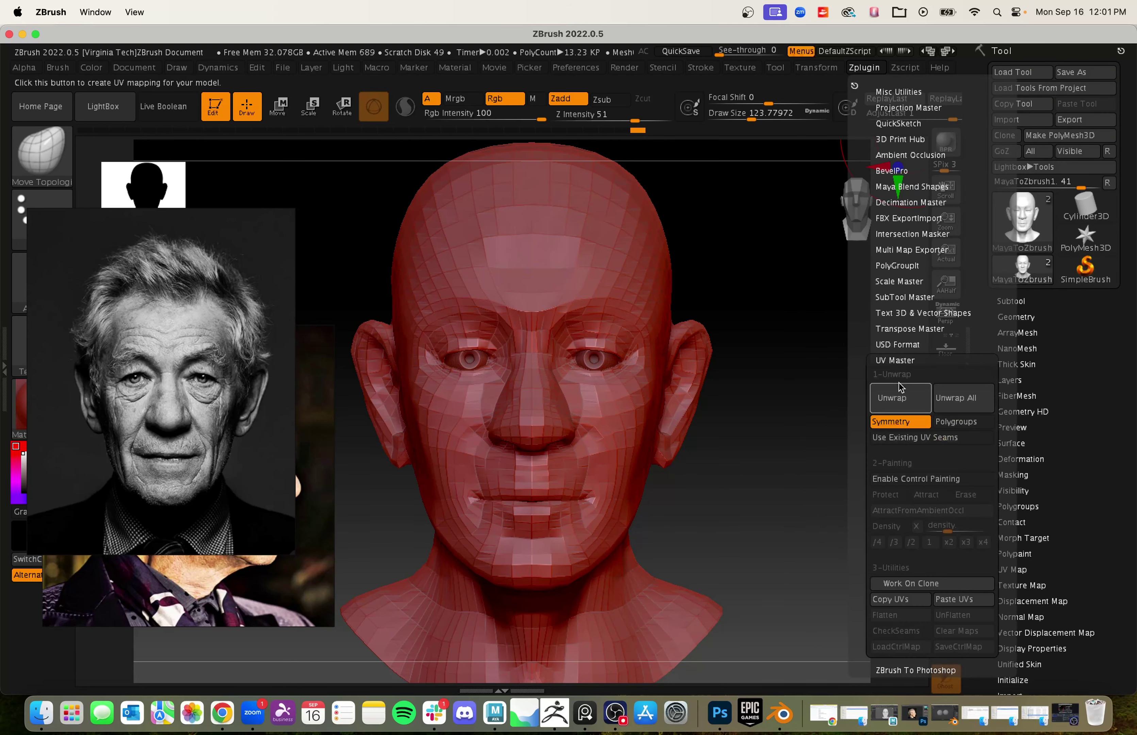
click(904, 401)
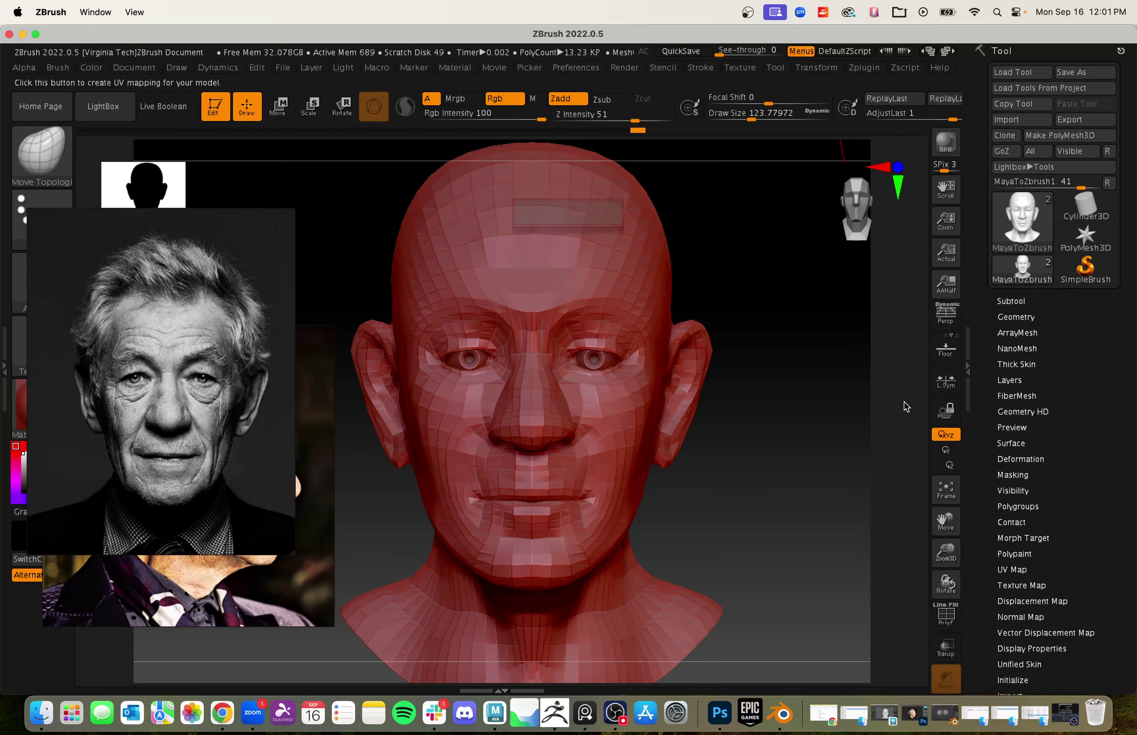
Step: Morph the head to its flat UV layout, examine the islands, and switch back to the 3D shape
scroll(980, 411, down, 5)
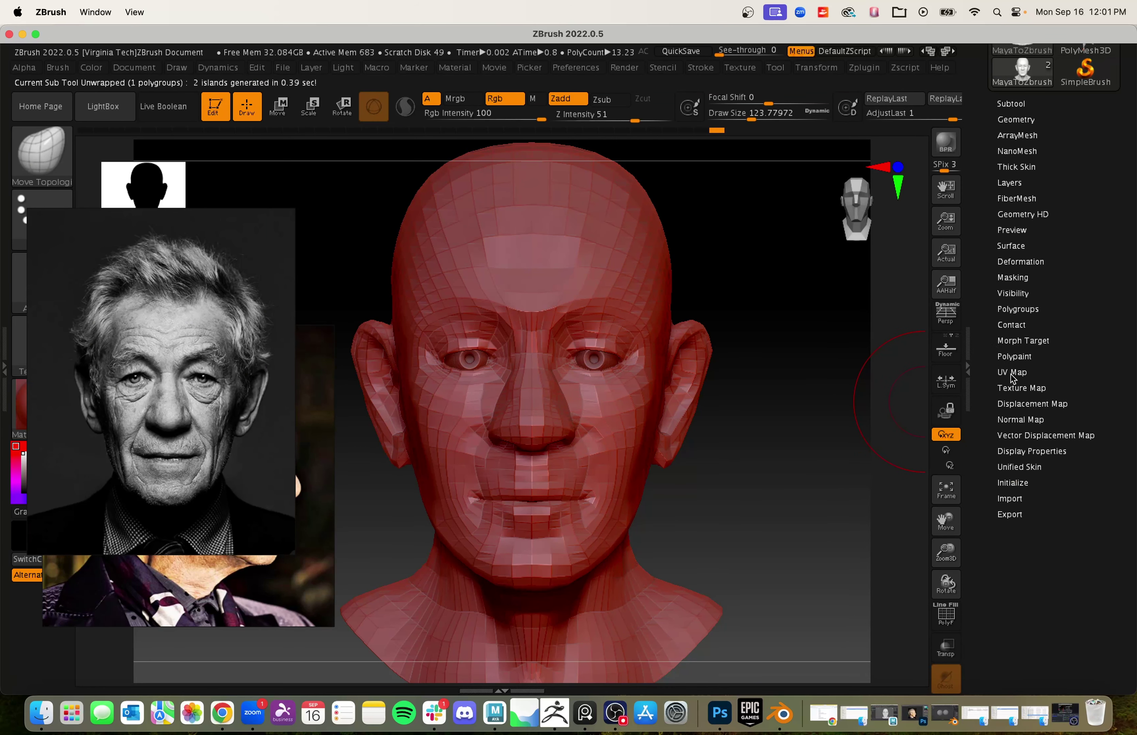
click(1012, 373)
click(1013, 383)
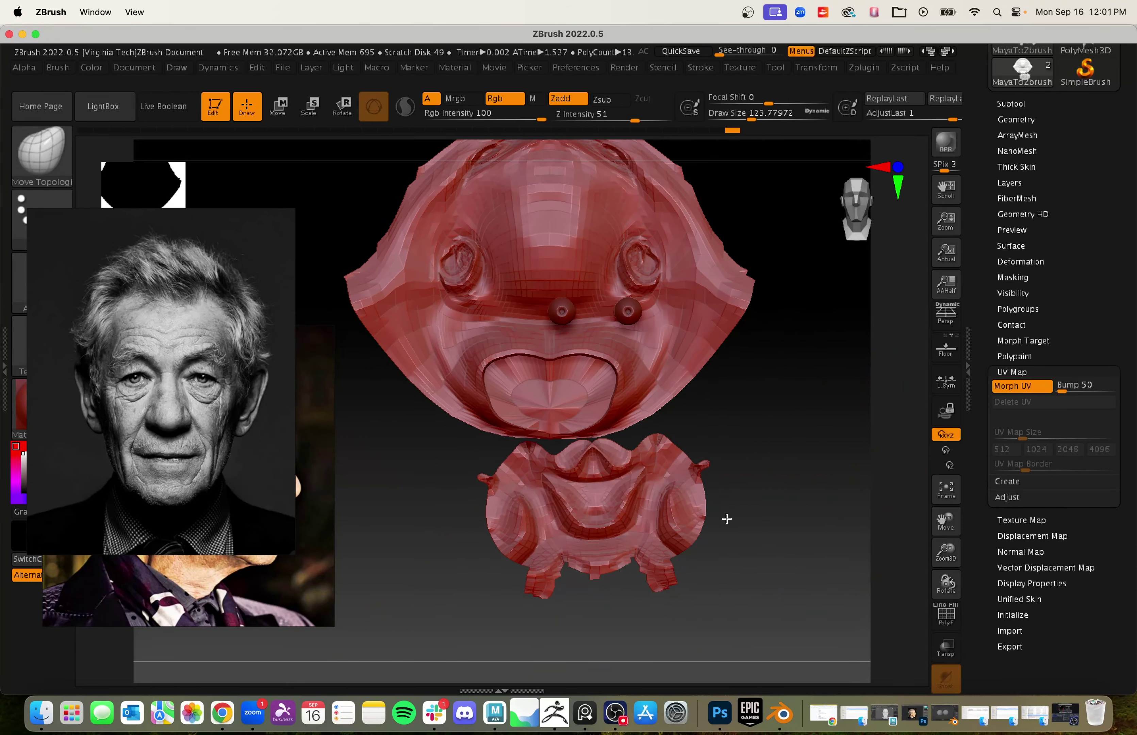
mouse_move(776, 406)
mouse_down()
mouse_move(766, 480)
mouse_move(782, 664)
mouse_move(761, 424)
mouse_move(757, 455)
mouse_move(791, 530)
mouse_move(820, 512)
mouse_move(751, 482)
mouse_move(788, 322)
mouse_move(800, 483)
mouse_move(795, 227)
mouse_move(805, 398)
mouse_move(804, 371)
mouse_move(853, 423)
mouse_up()
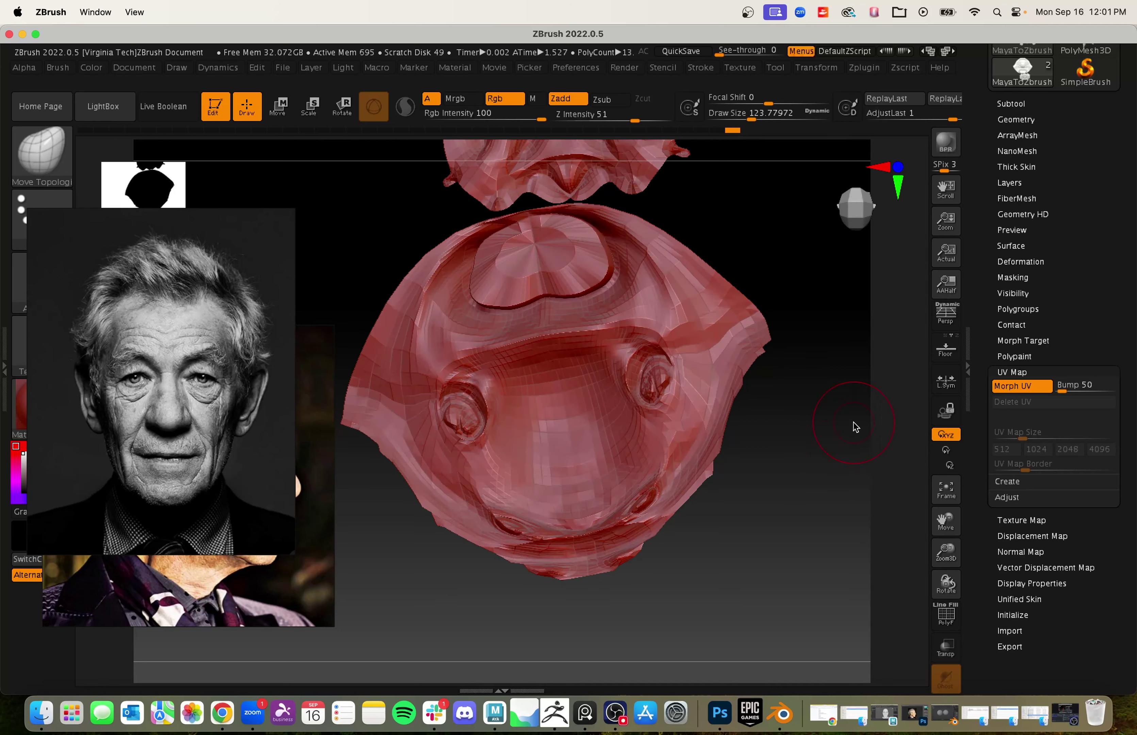
click(1014, 385)
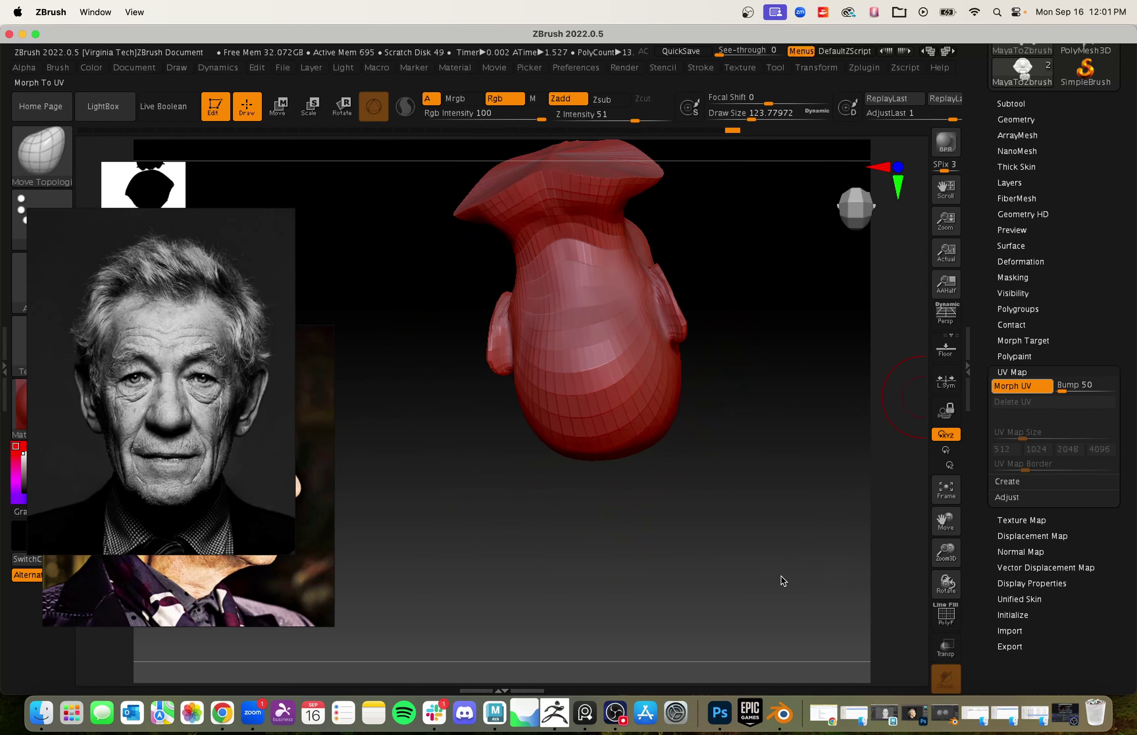
mouse_move(776, 383)
mouse_down()
mouse_move(784, 480)
mouse_move(789, 400)
mouse_move(790, 427)
mouse_up()
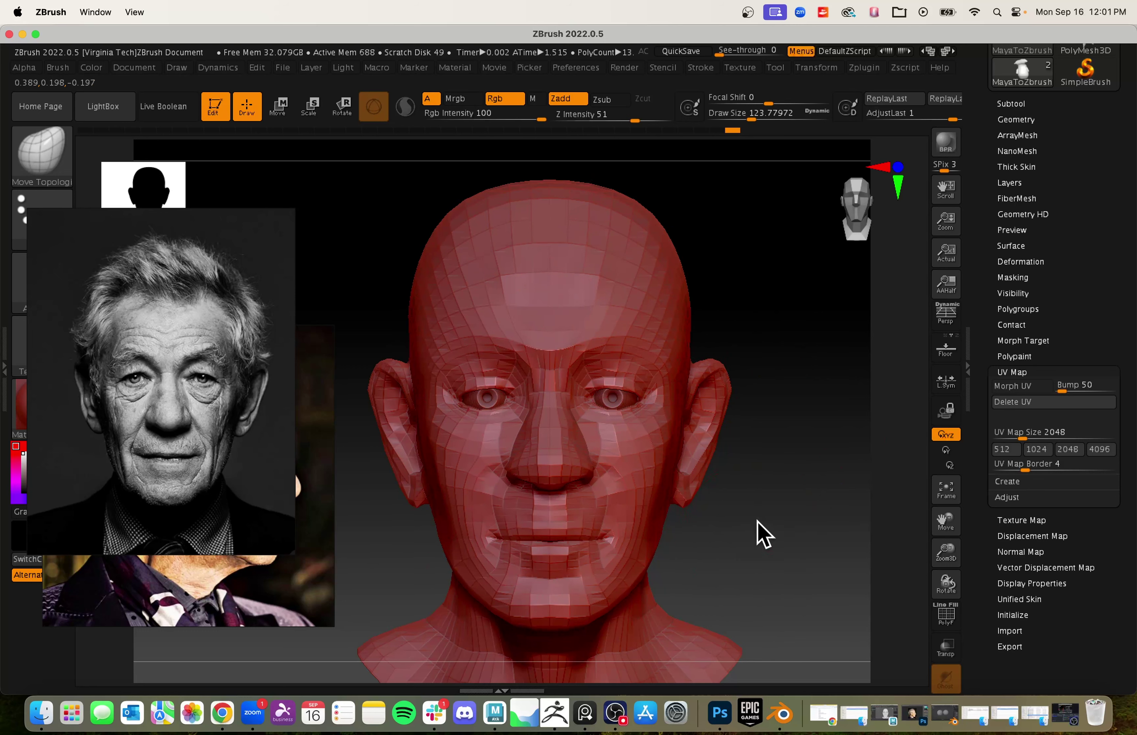
Step: Create a new texture map for the head from its UV map
alt+drag(757, 532, 807, 473)
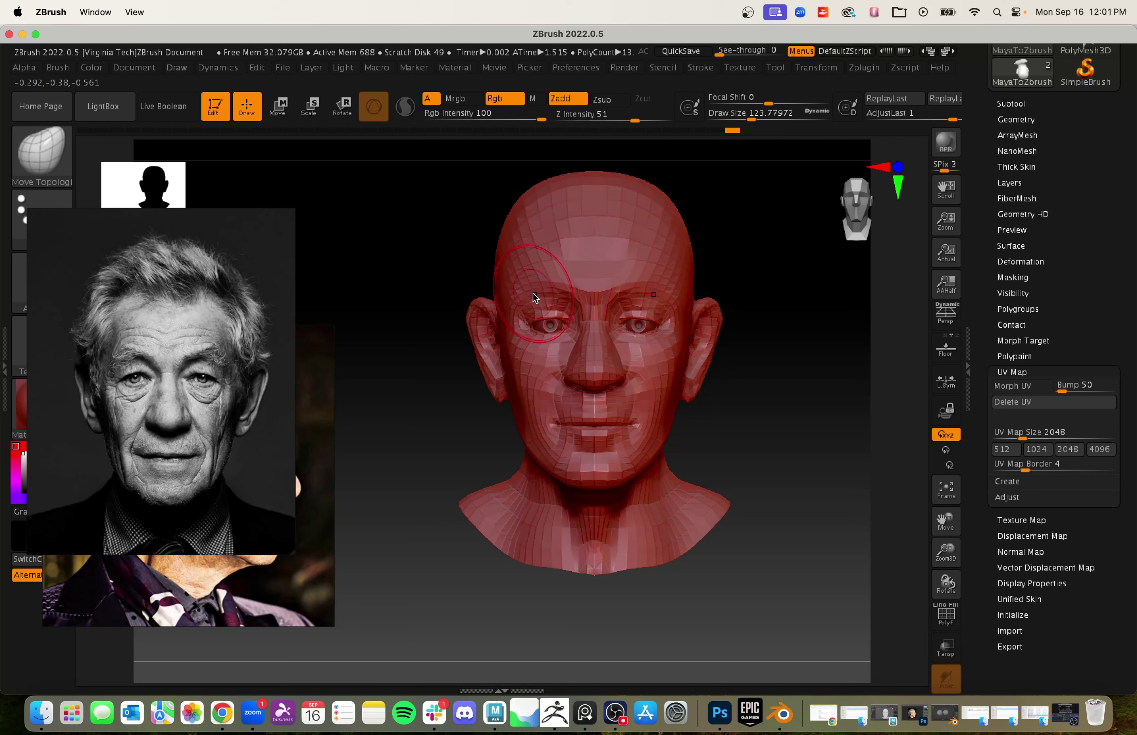
drag(761, 469, 844, 436)
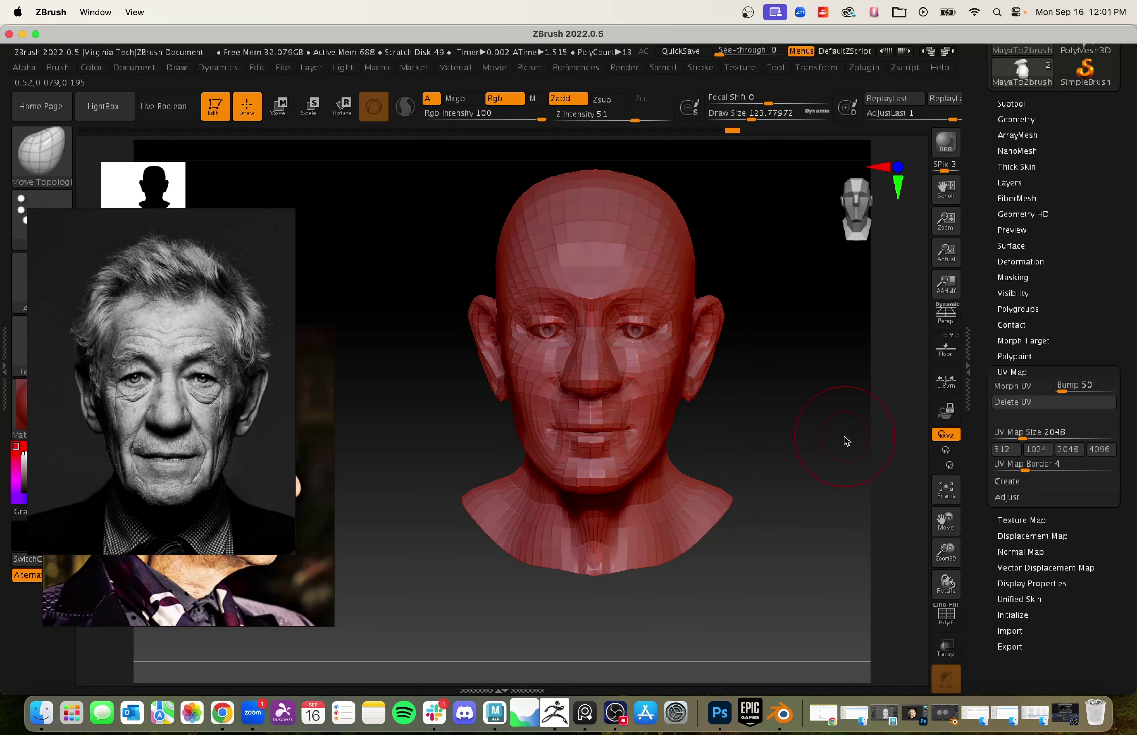
click(1029, 372)
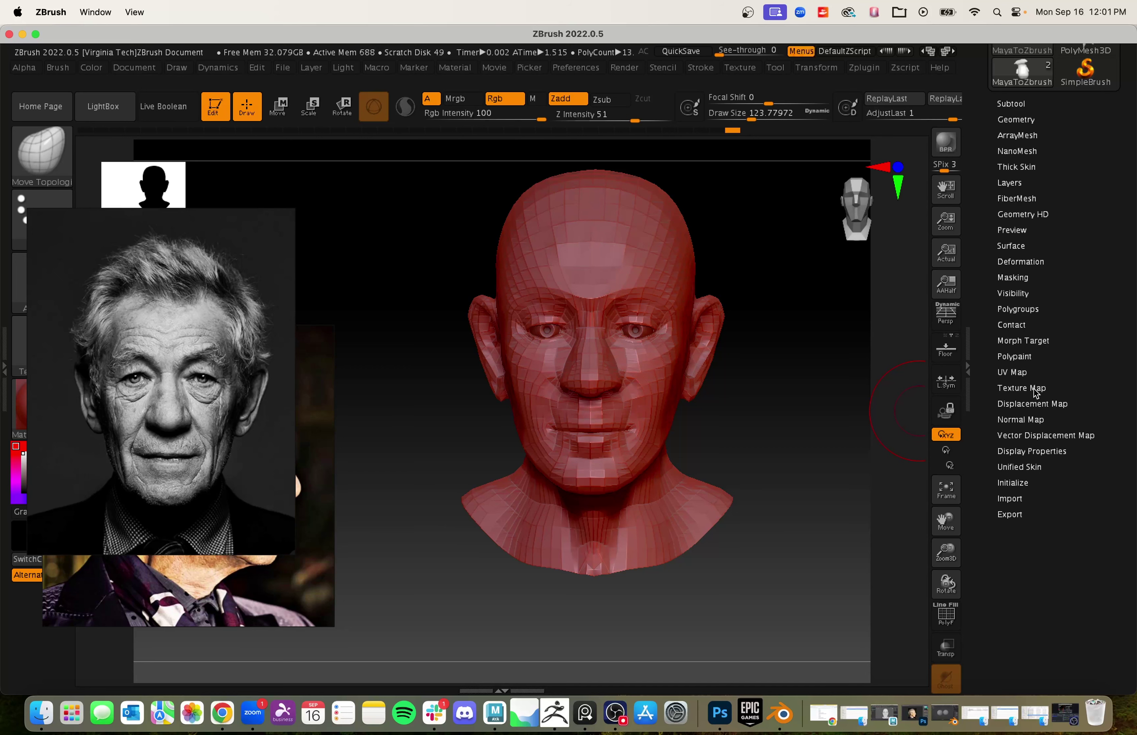
click(1033, 389)
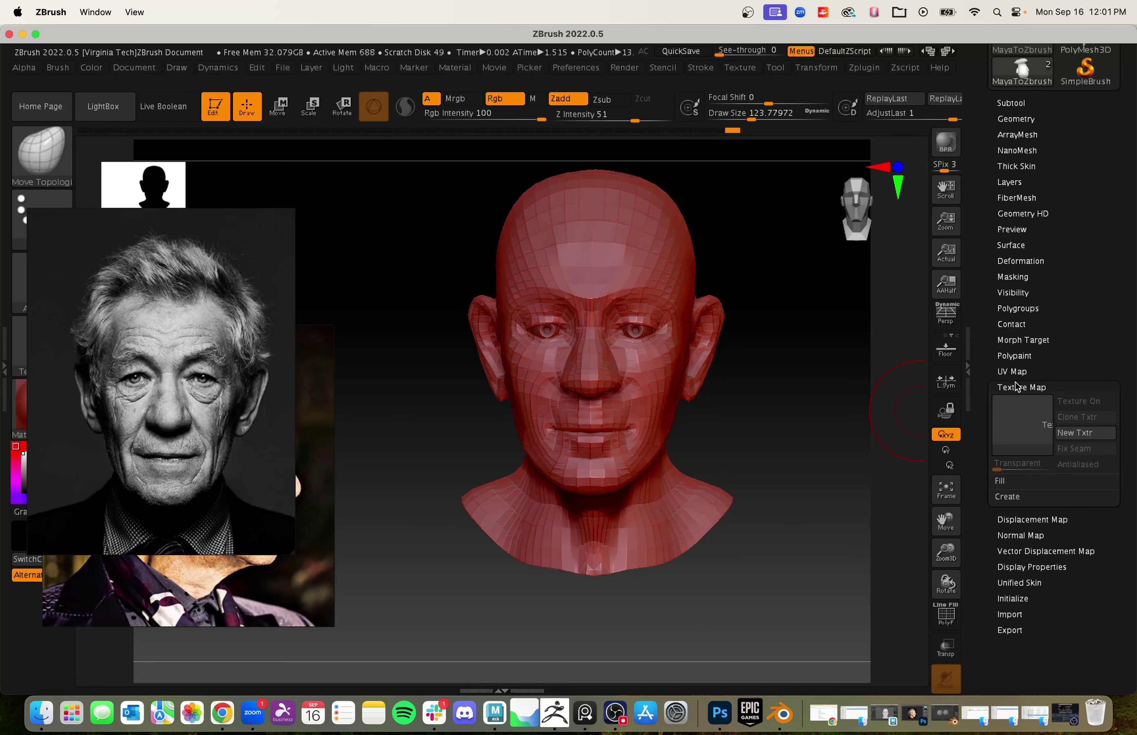
click(1008, 496)
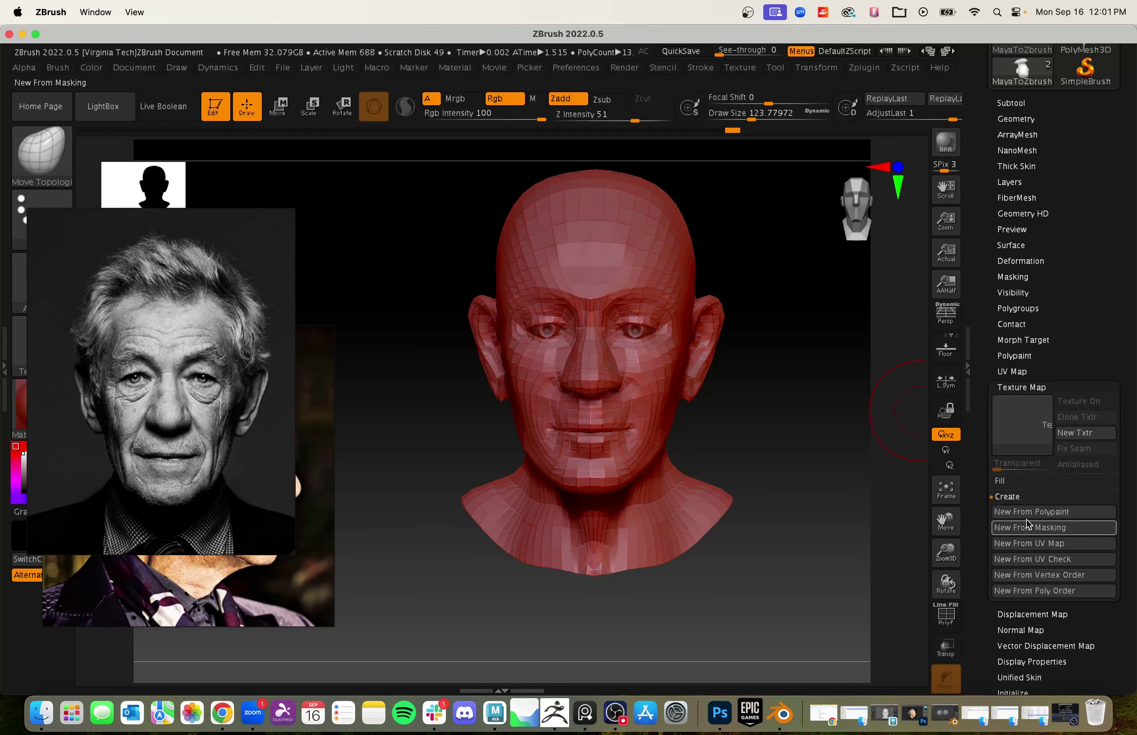
click(1033, 543)
Step: Check the UV colour texture around the mouth and chin from the front and turn the texture display off
mouse_move(850, 375)
mouse_down()
mouse_move(799, 399)
mouse_move(815, 391)
mouse_move(871, 463)
mouse_move(843, 440)
mouse_move(807, 493)
mouse_move(851, 480)
mouse_move(825, 442)
mouse_move(802, 449)
mouse_move(837, 497)
mouse_up()
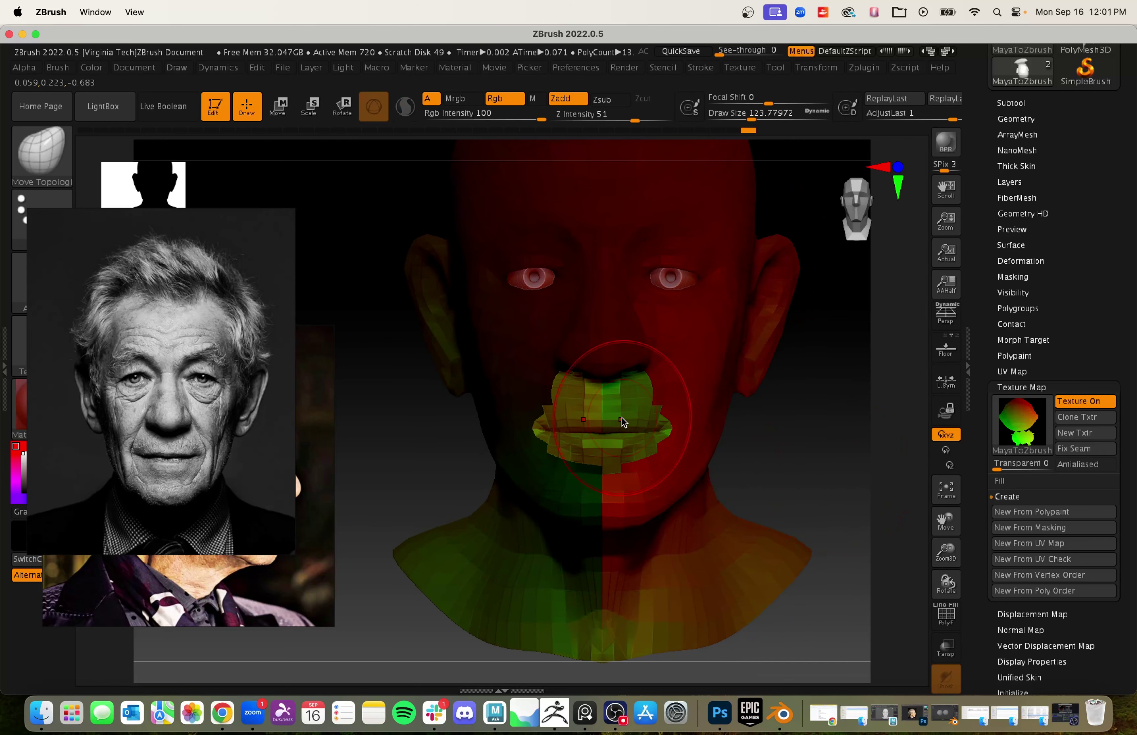
drag(788, 428, 847, 415)
alt+drag(762, 405, 812, 473)
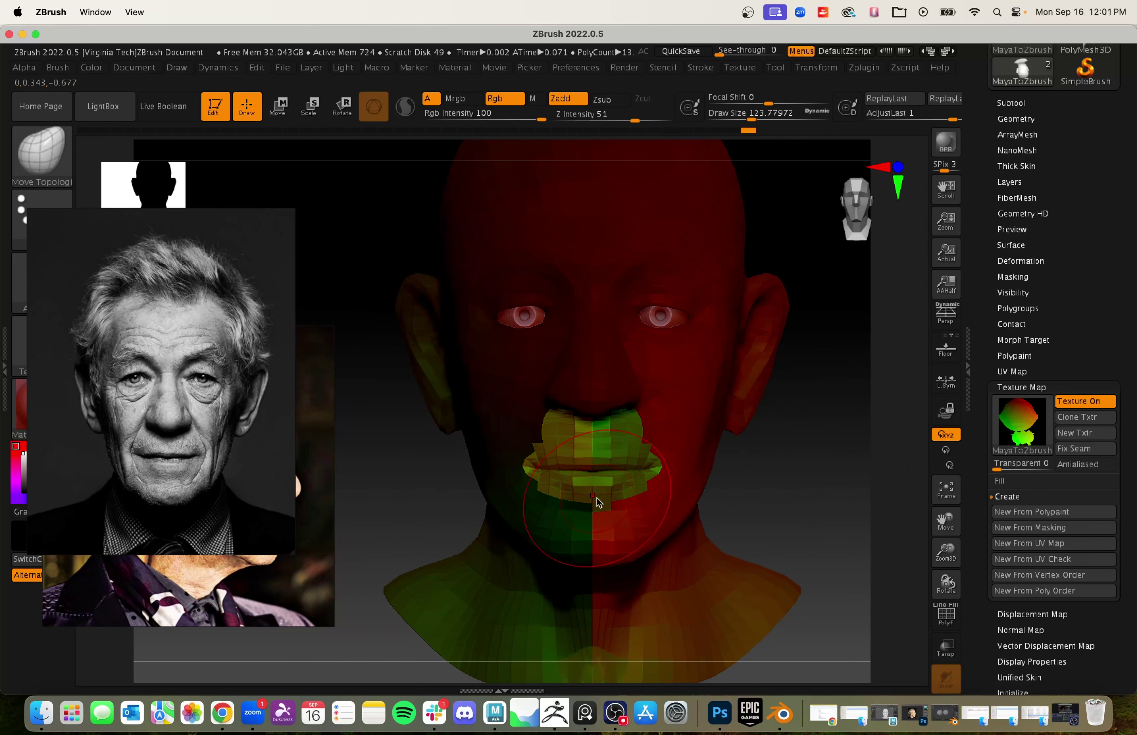
click(1082, 401)
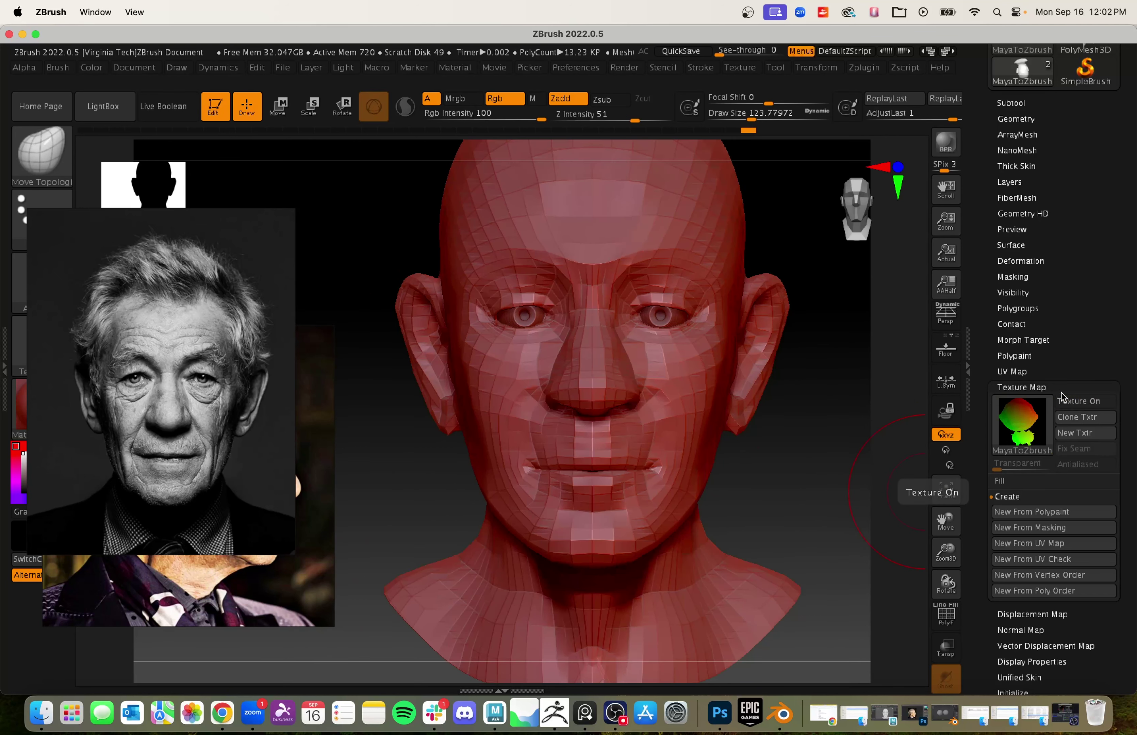
Step: Expand the subtool list and nudge the lower cheek slightly outward with the Move Topological brush
alt+drag(800, 462, 810, 405)
drag(987, 214, 991, 313)
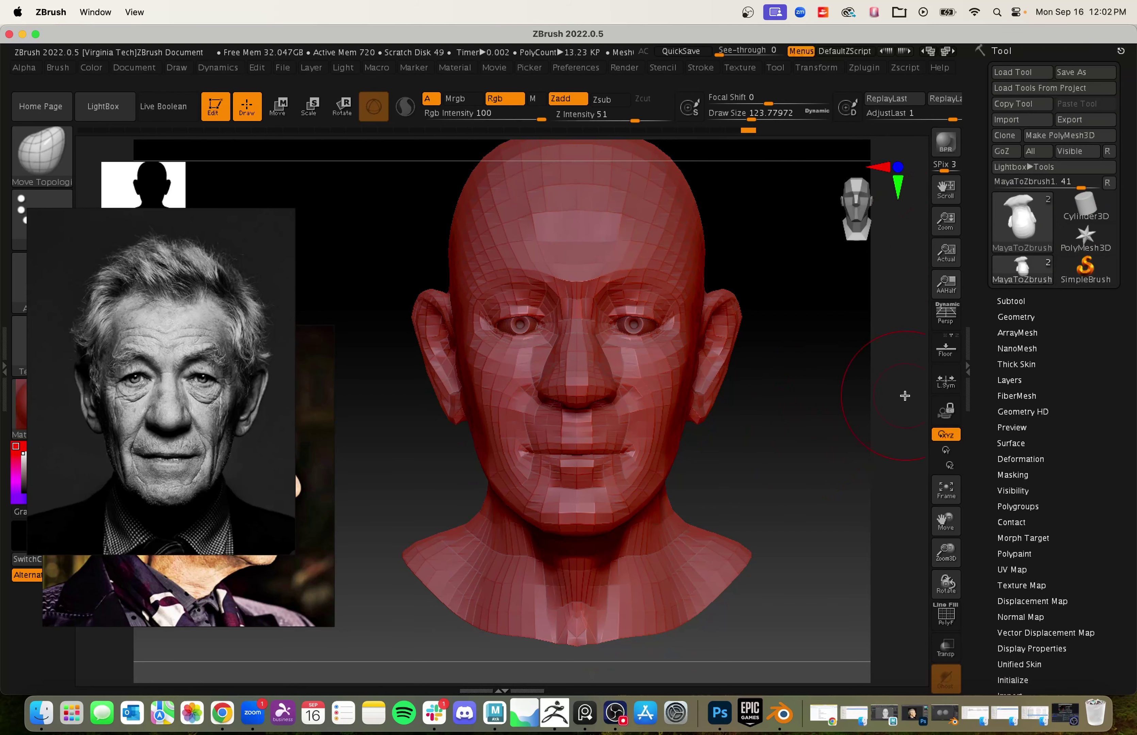
drag(903, 397, 847, 411)
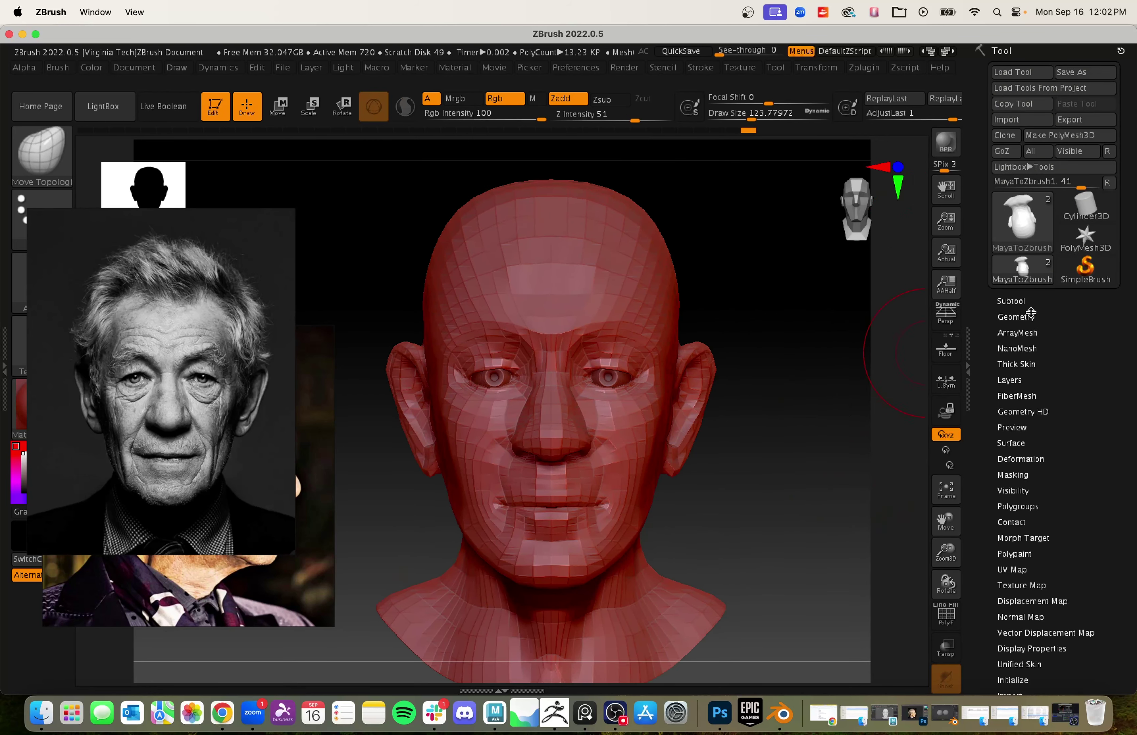
click(1012, 301)
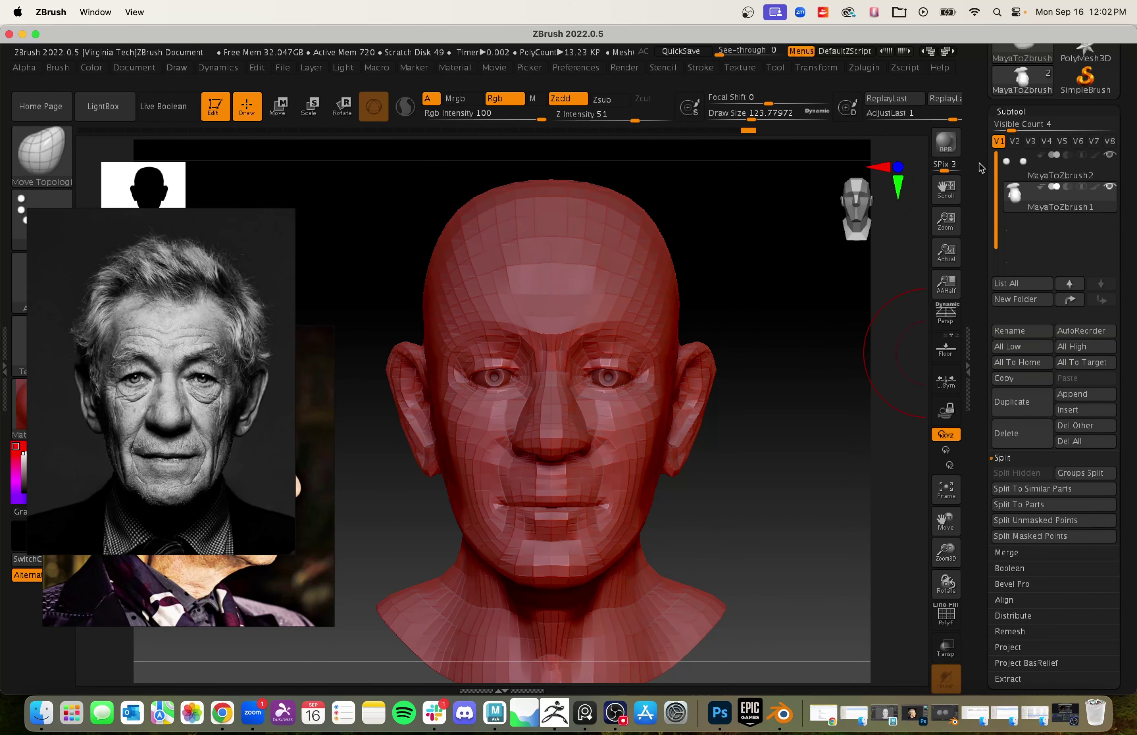
drag(982, 139, 981, 258)
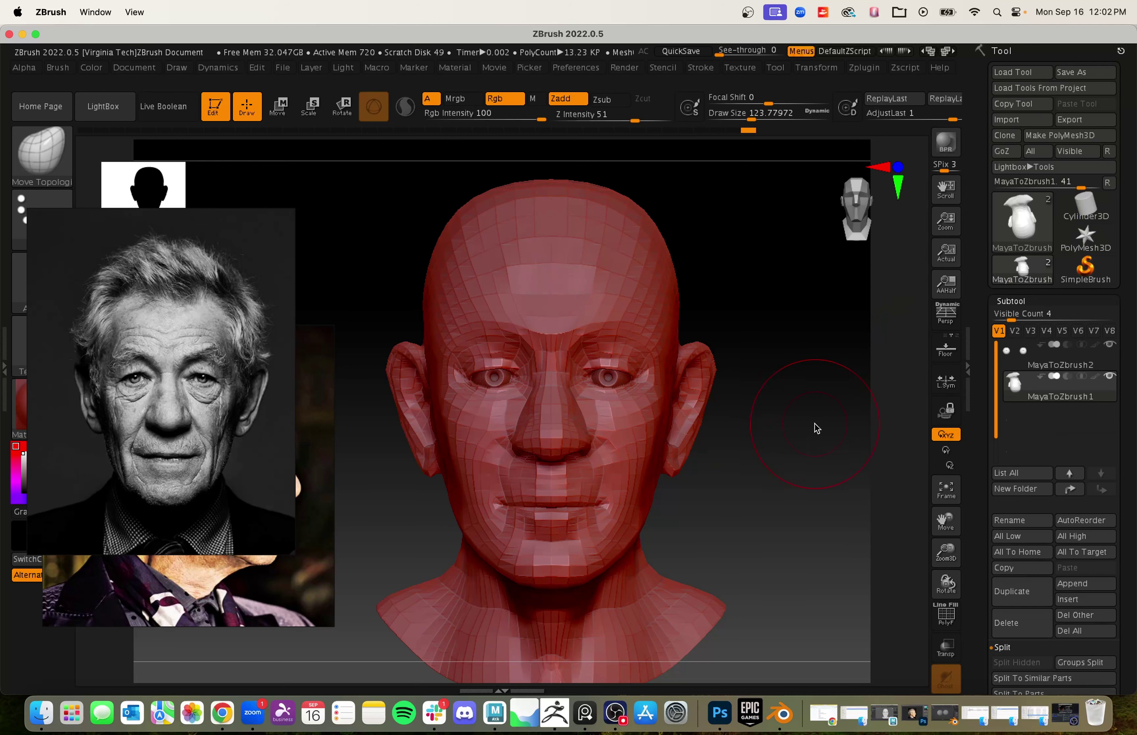
mouse_move(790, 520)
alt+mouse_down()
mouse_move(767, 469)
mouse_move(785, 460)
mouse_move(797, 470)
alt+mouse_up()
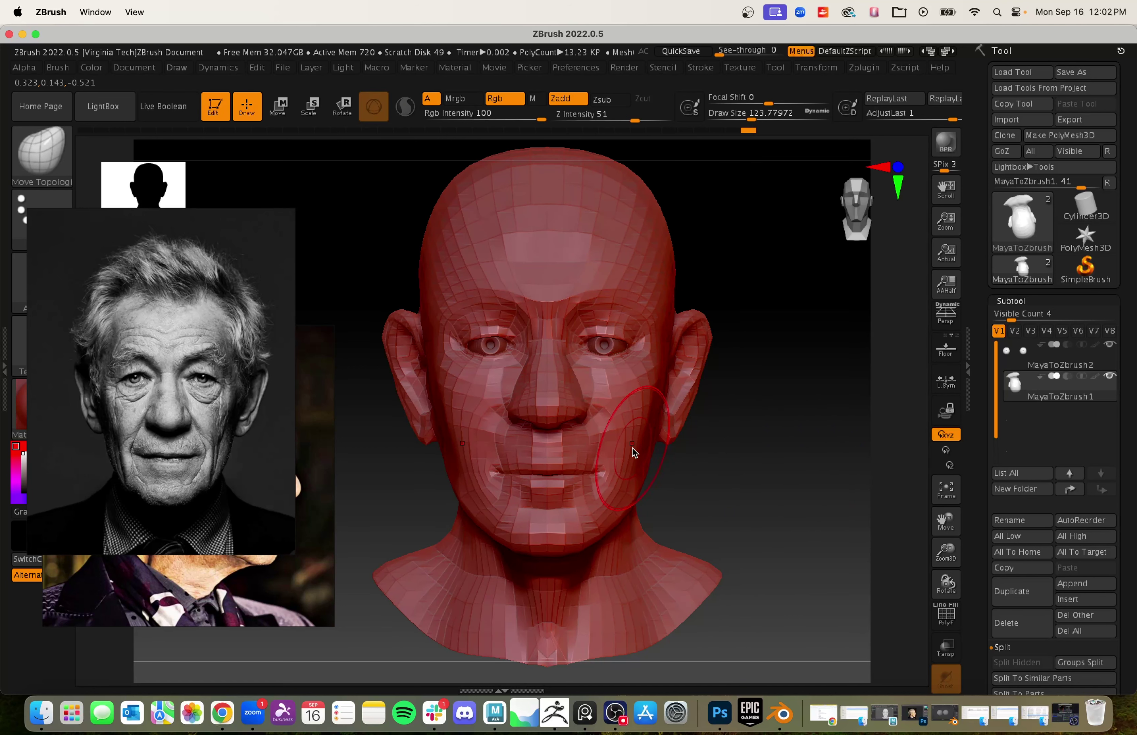
drag(633, 447, 636, 447)
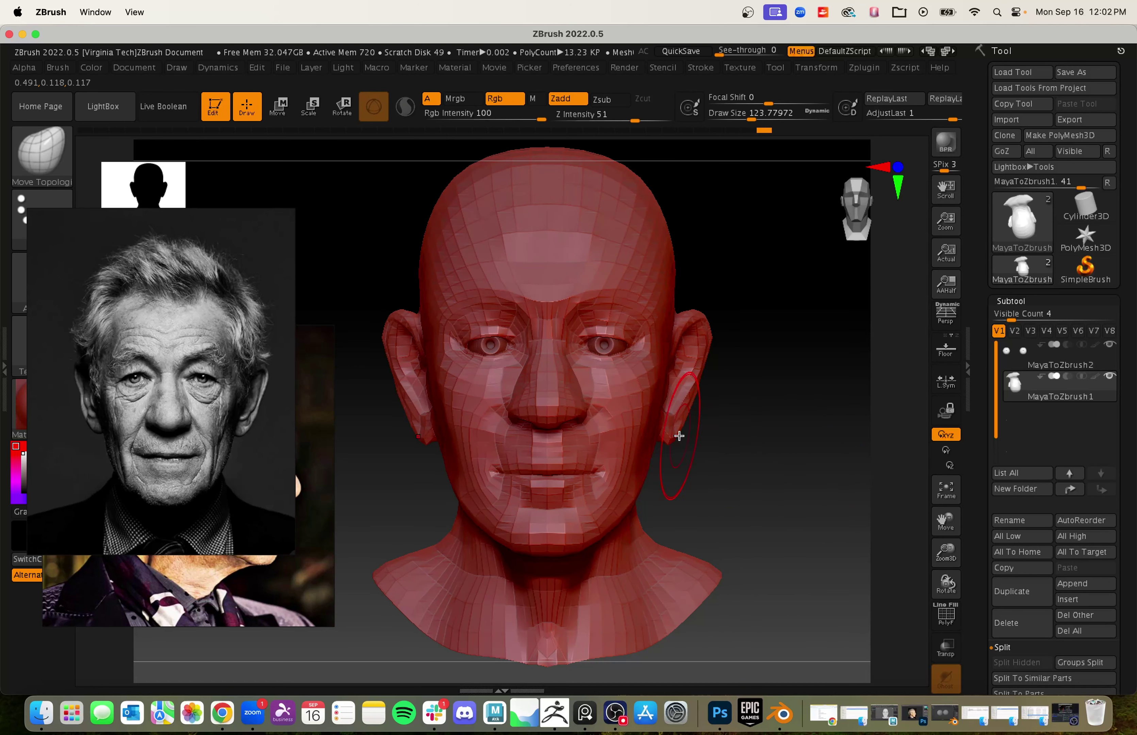
alt+drag(789, 397, 786, 417)
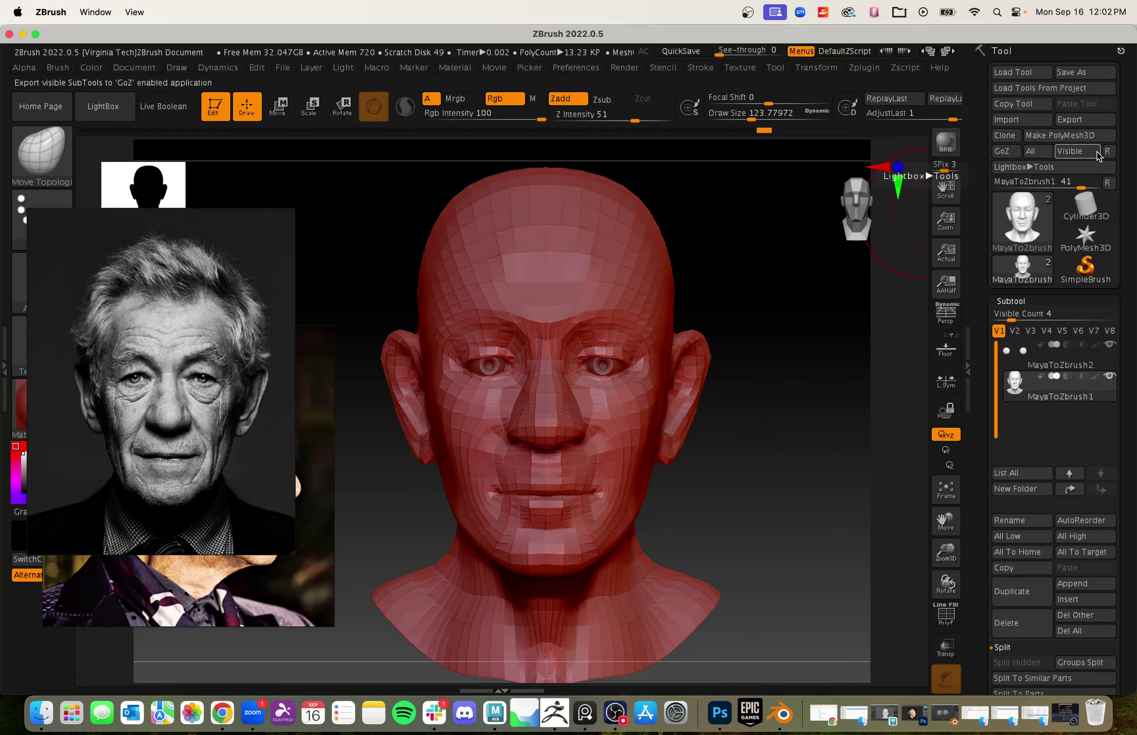
Step: Export the head mesh in OBJ format to the OBJ Files folder under an edited file name
click(1077, 116)
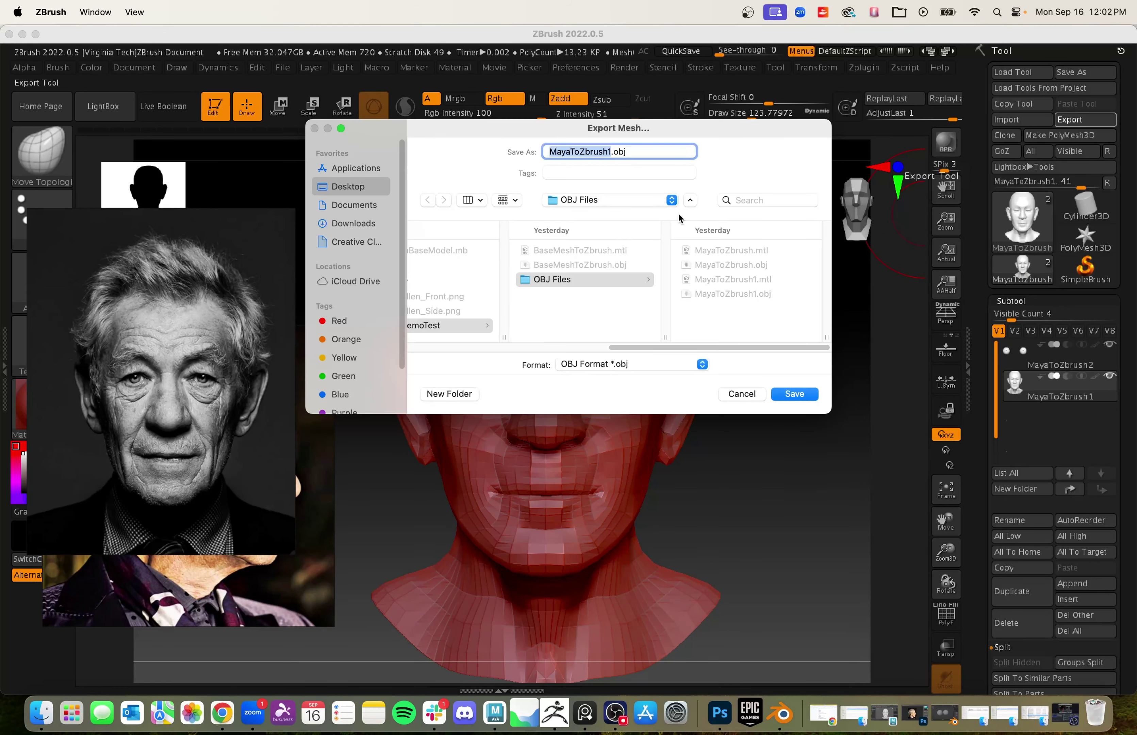
click(568, 286)
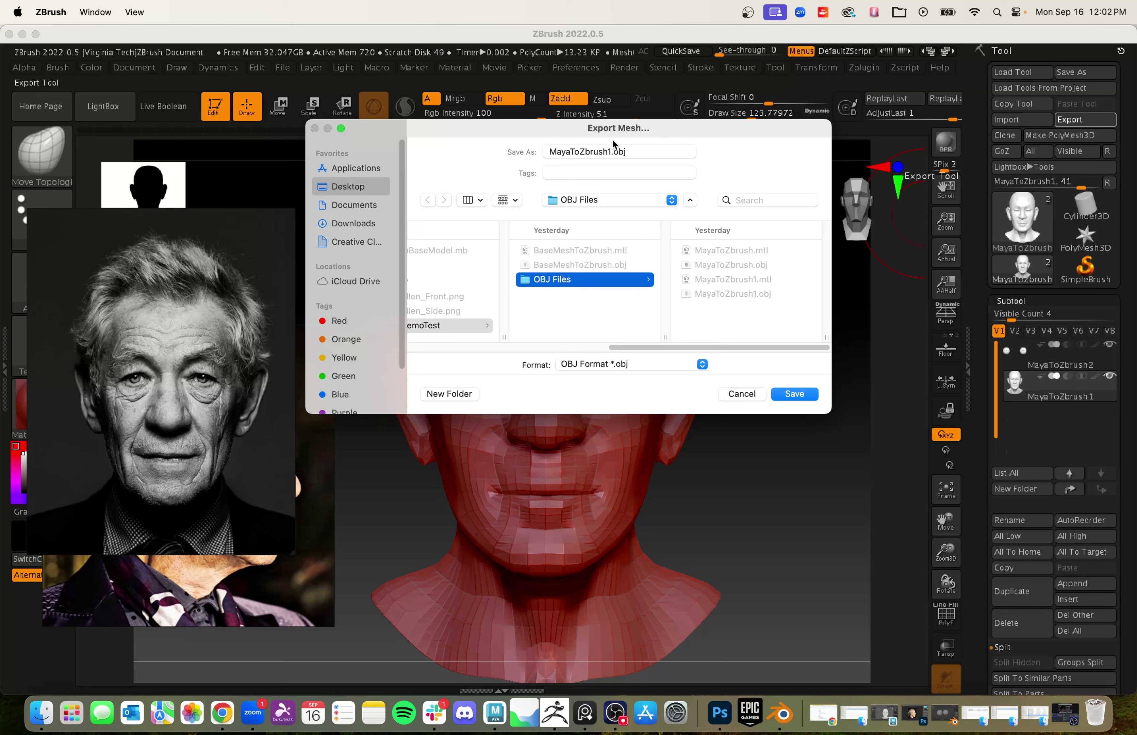
click(612, 152)
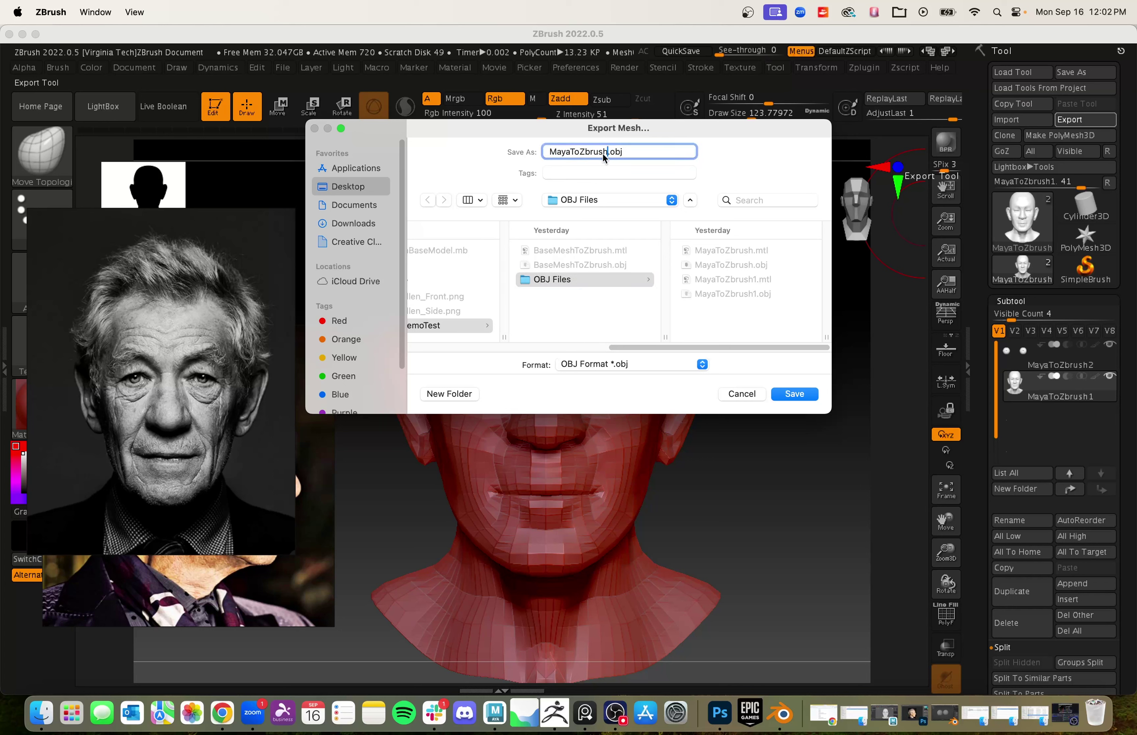
drag(582, 154, 547, 154)
key(BackSpace)
click(795, 395)
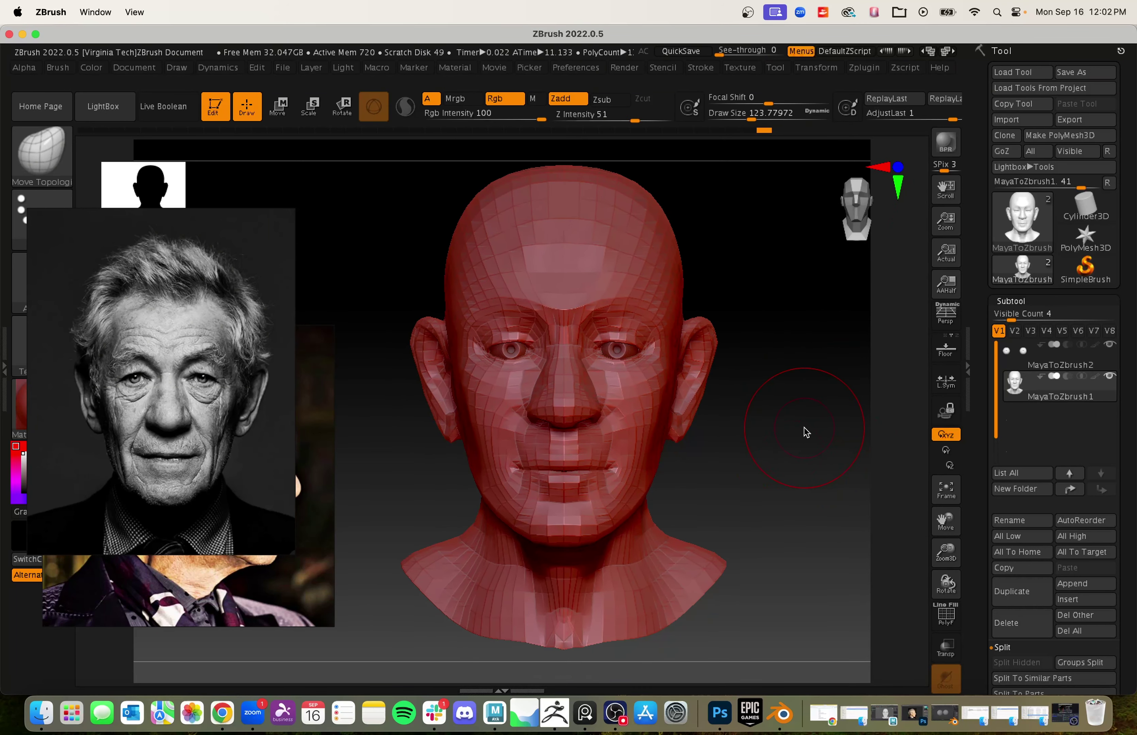